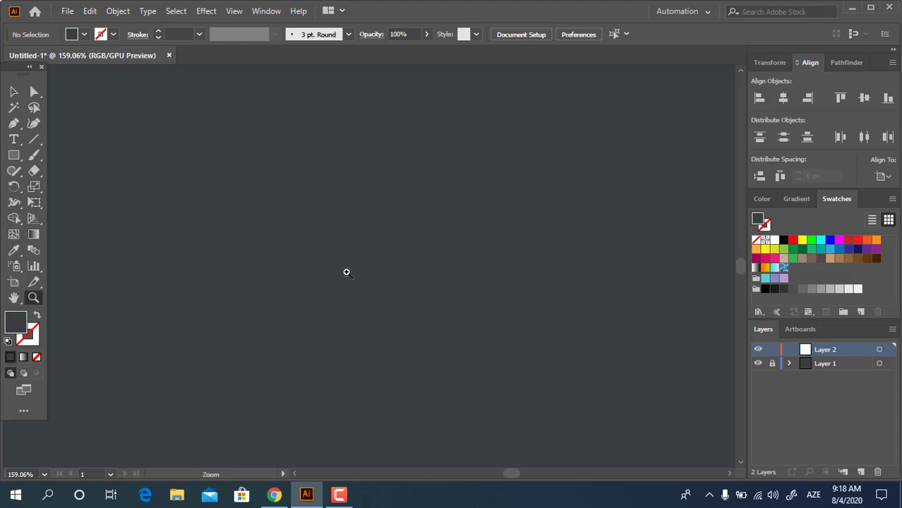
Draw a rectangle on Layer 2 and fill it with a very pale bluish white.
left_click_drag(326, 174, 443, 233)
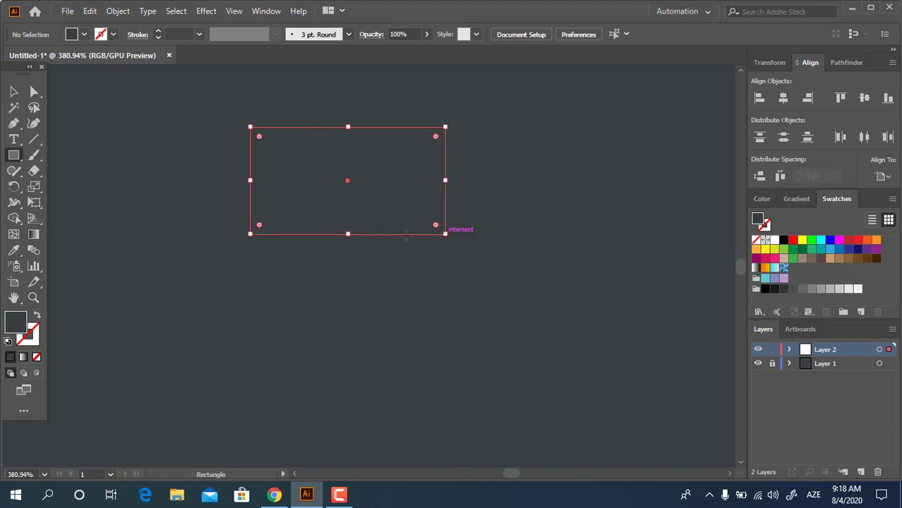
double_click(15, 322)
left_click(26, 53)
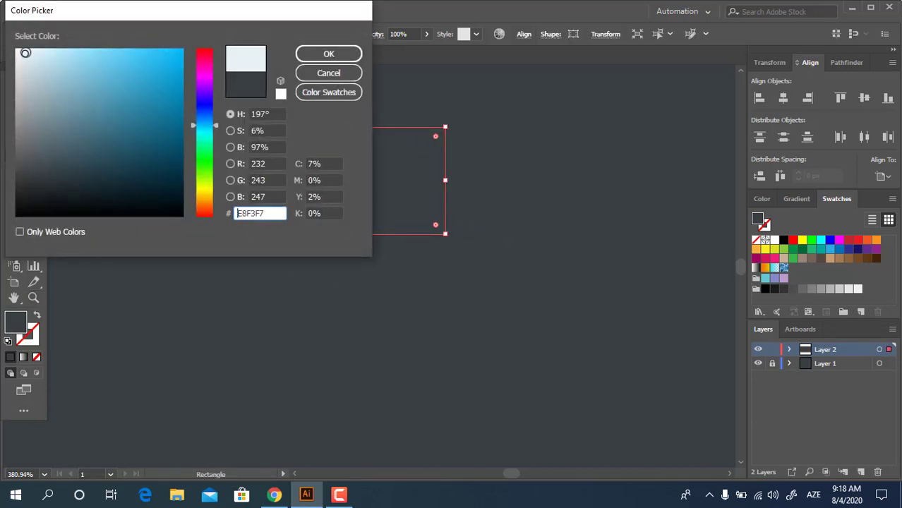
left_click(328, 54)
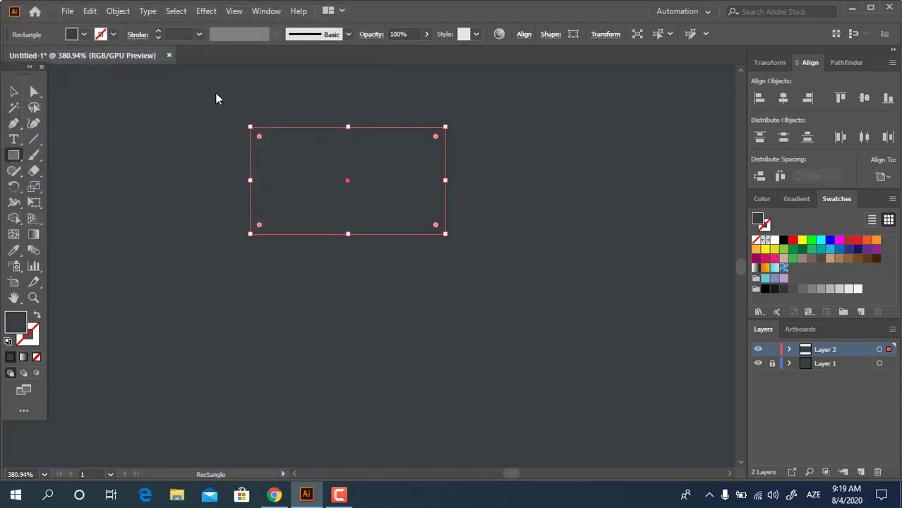
Reduce the rectangle to about half its height by raising its bottom edge.
key("v")
left_click_drag(350, 234, 348, 181)
left_click(503, 223)
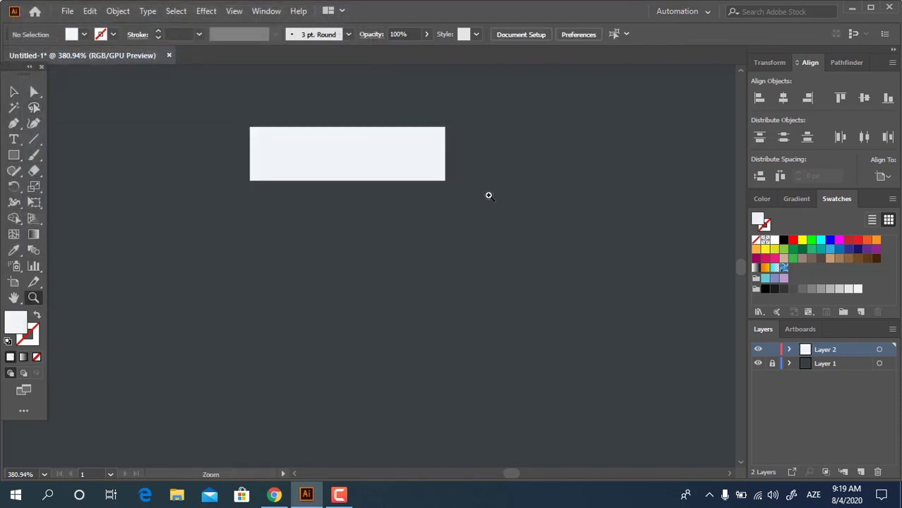
Centre the pale rectangle horizontally on the artboard to serve as the flask's cap.
left_click_drag(489, 195, 406, 215)
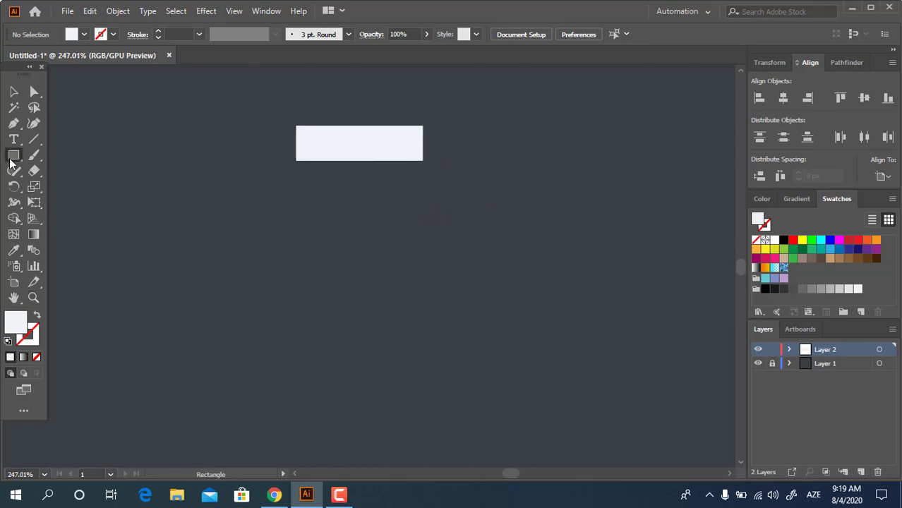
left_click(413, 154)
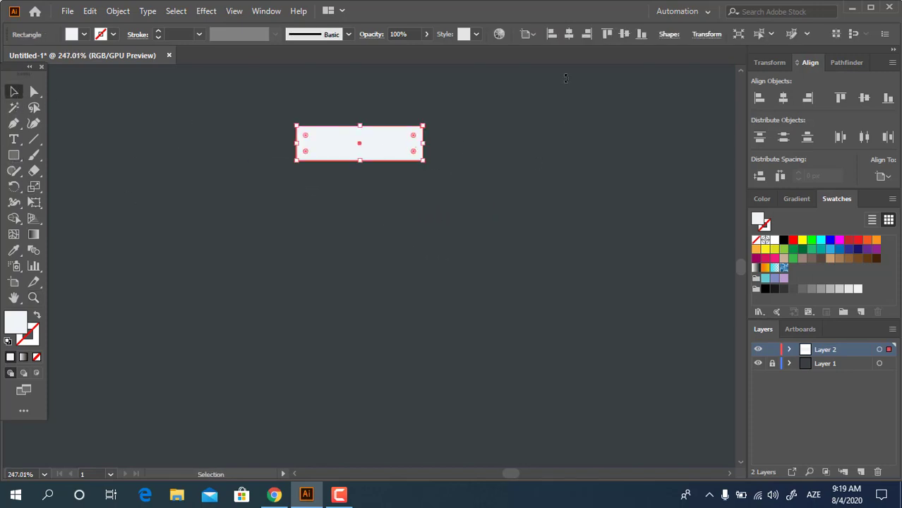
left_click(569, 34)
left_click_drag(593, 191, 442, 204)
left_click(439, 204)
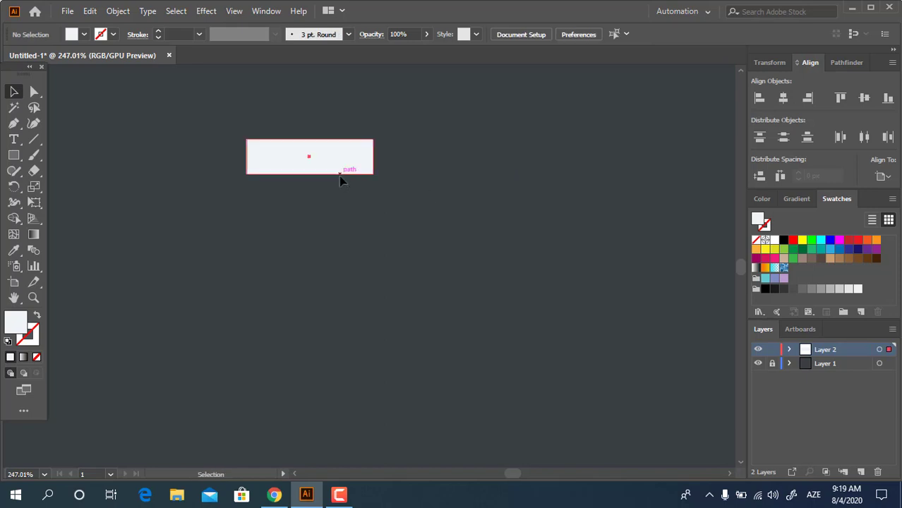
left_click(339, 172)
left_click(634, 34)
left_click_drag(436, 242, 499, 195)
Draw a narrower, taller rectangle directly below the cap as the neck and centre both shapes horizontally.
key("m")
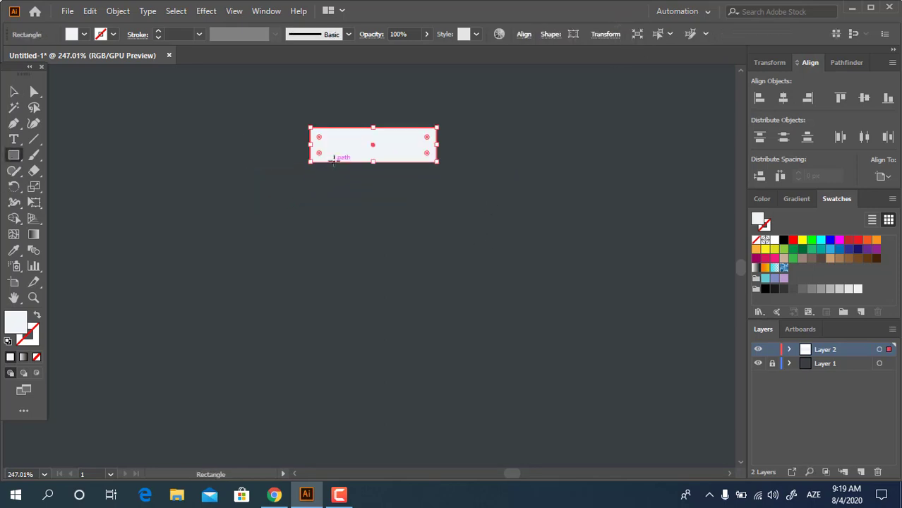
left_click_drag(334, 161, 412, 258)
left_click(14, 94)
left_click_drag(447, 212, 316, 124)
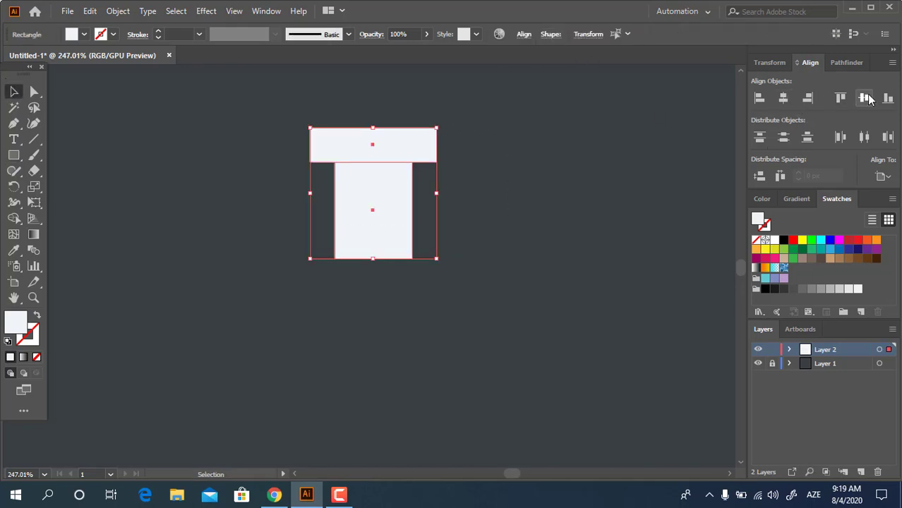
left_click(605, 177)
Widen the neck and cap rectangles symmetrically about their shared vertical centre line.
left_click(385, 213)
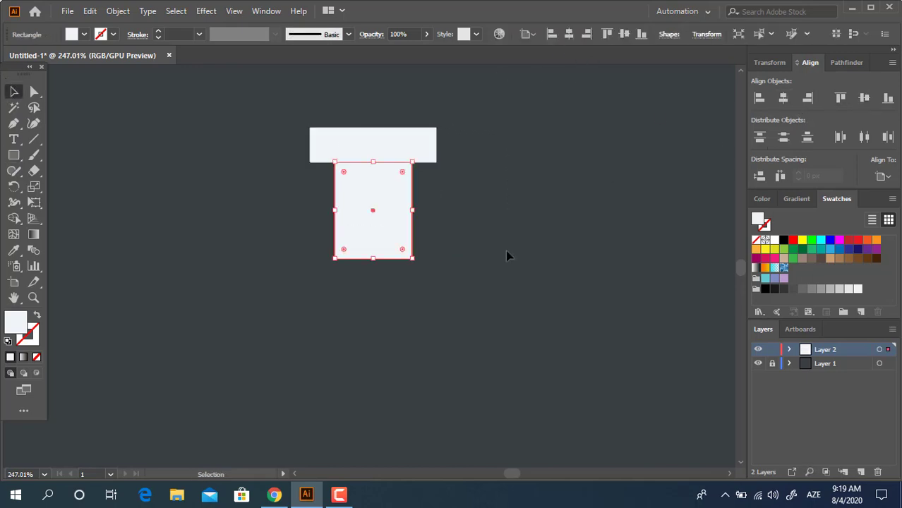
left_click(506, 251)
left_click_drag(467, 266, 470, 200)
key("z")
left_click_drag(471, 200, 332, 225)
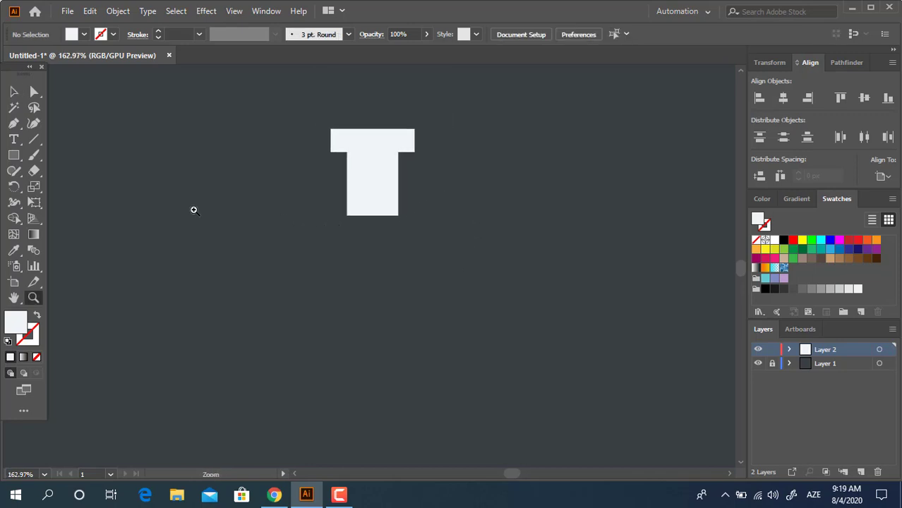
left_click_drag(416, 185, 475, 209)
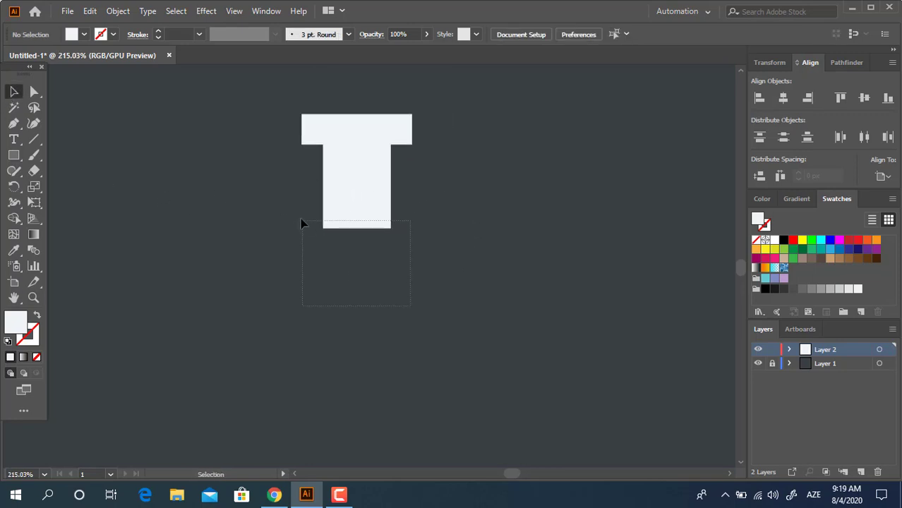
left_click_drag(391, 187, 427, 172)
left_click(451, 276)
key("ctrl+a")
left_click(519, 259)
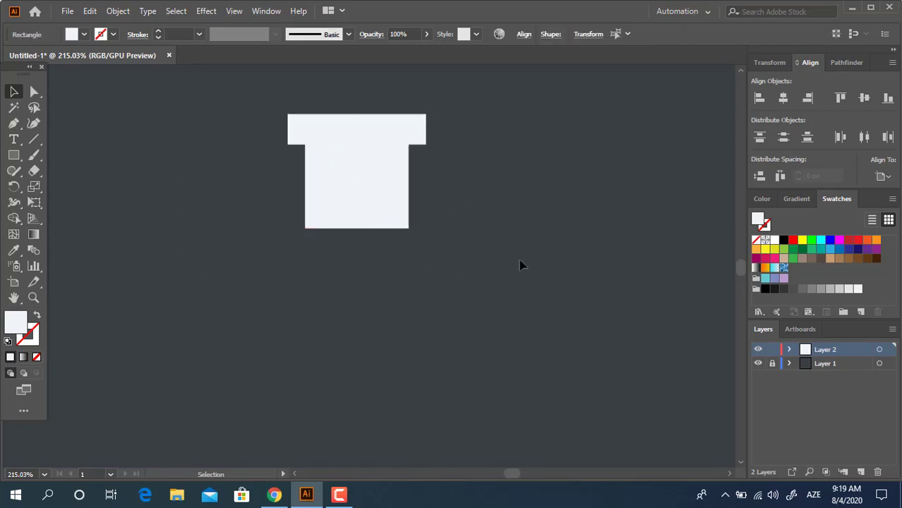
Draw a large circle for the flask body that overlaps the lower part of the neck.
left_click_drag(273, 229, 89, 190)
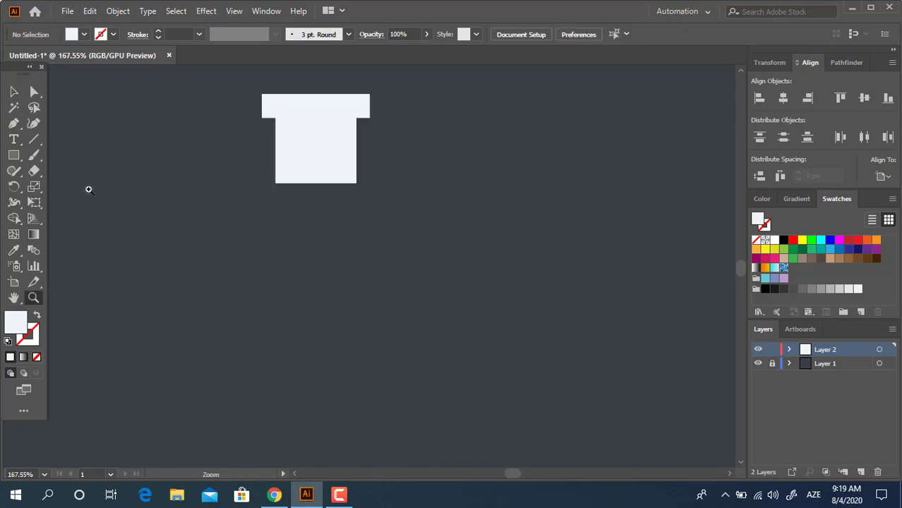
right_click(14, 157)
right_click(15, 157)
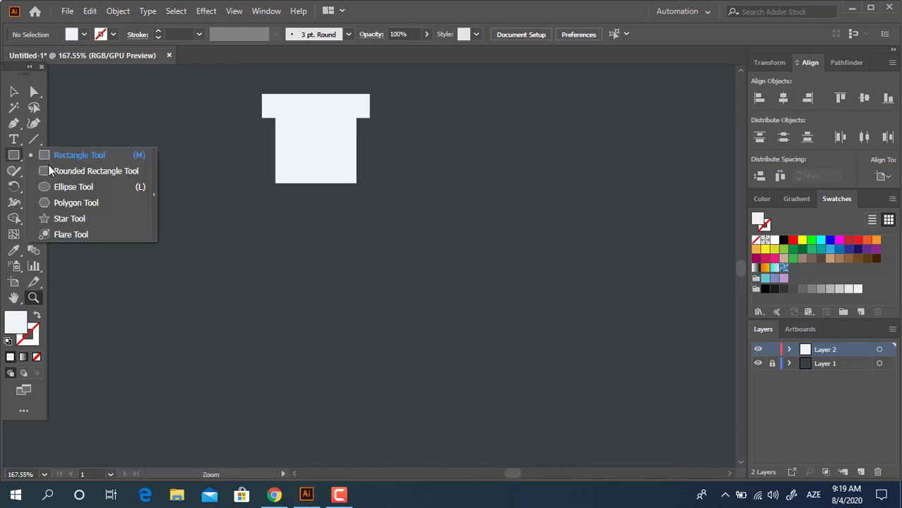
left_click(68, 186)
left_click_drag(274, 313, 439, 282)
key("v")
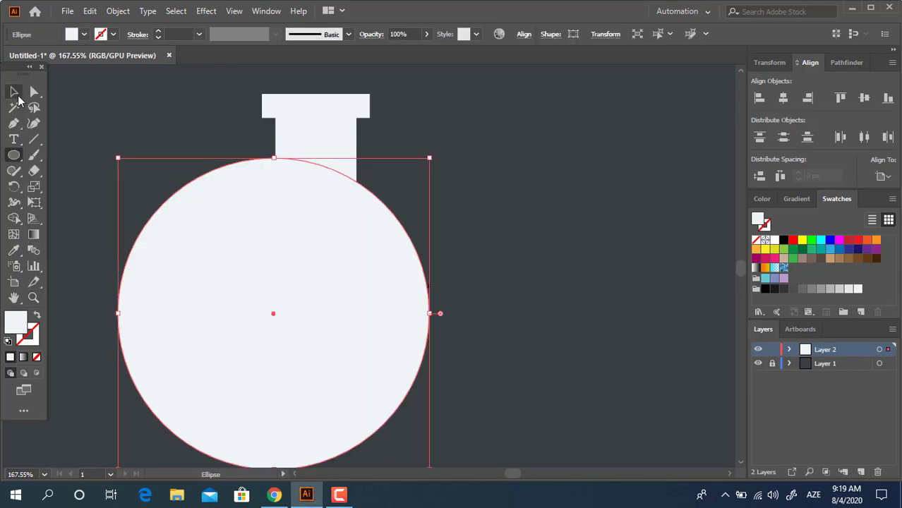
Align the circle, neck and cap on one vertical centre line, with the circle slightly closer to the cap.
left_click_drag(287, 152, 282, 147)
left_click_drag(487, 214, 260, 60)
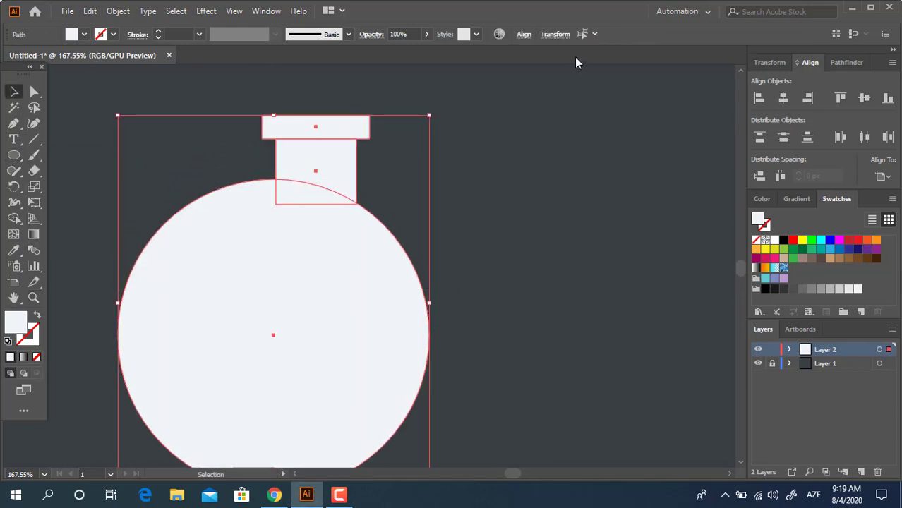
left_click(784, 94)
left_click(630, 181)
left_click_drag(468, 287, 428, 290)
left_click_drag(515, 291, 498, 216)
left_click_drag(498, 216, 459, 285)
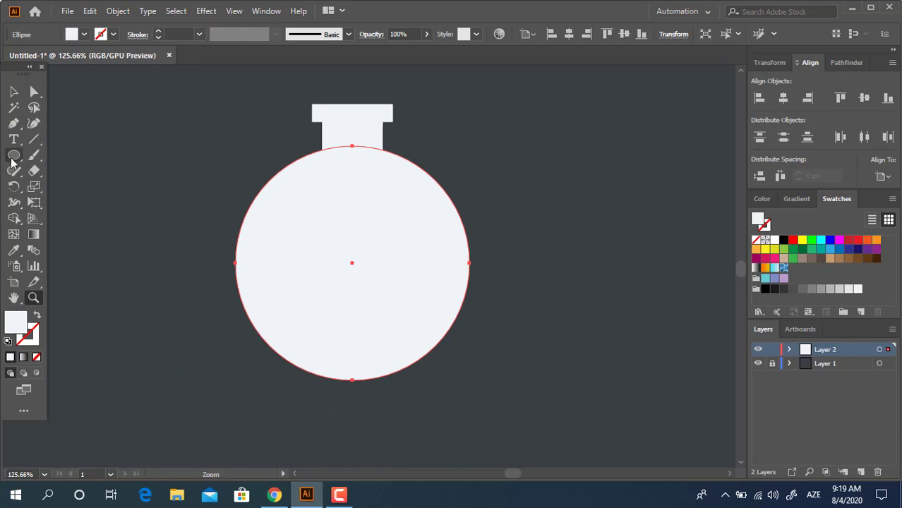
Draw a wide, low rectangle overlapping the circle's bottom and centre it horizontally with the other flask shapes.
left_click_drag(19, 161, 64, 154)
left_click_drag(243, 366, 494, 406)
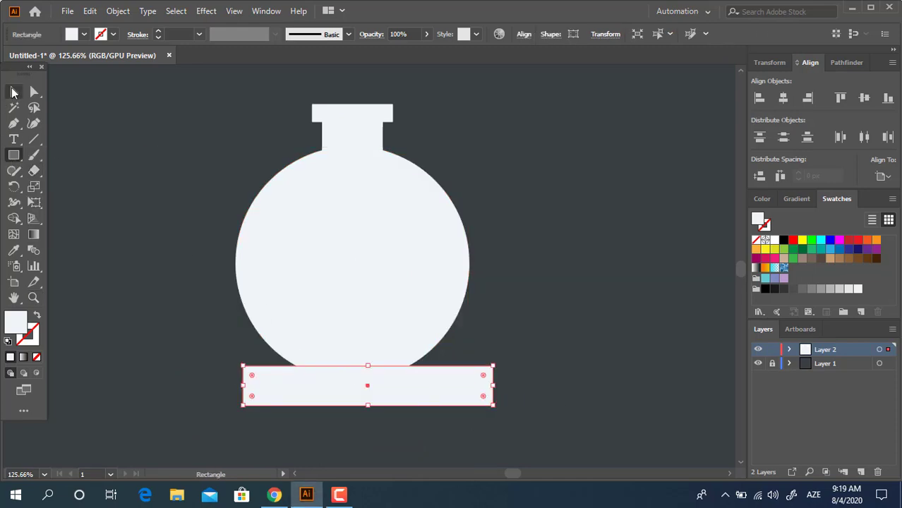
left_click(12, 92)
left_click_drag(426, 381, 414, 365)
left_click_drag(573, 406, 164, 95)
left_click(783, 98)
left_click(523, 381)
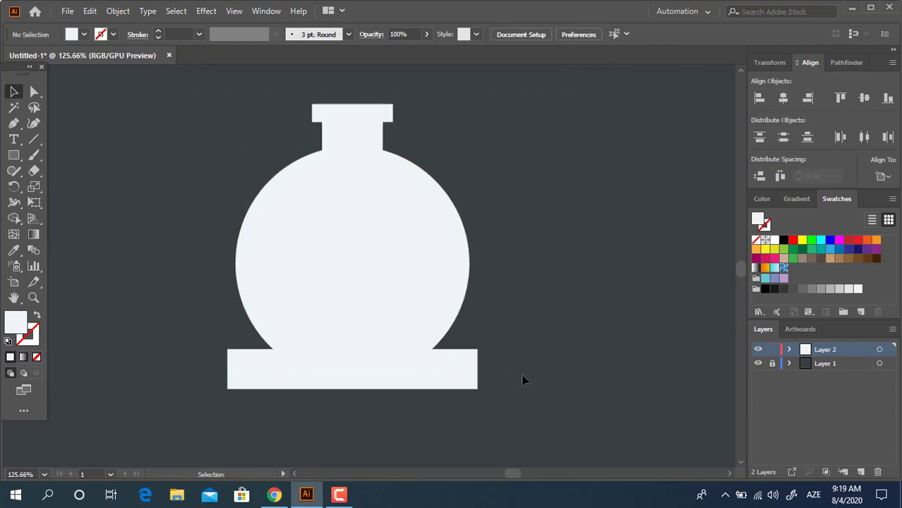
Divide the circle with the base rectangle, ungroup the pieces and delete those below the cut to flatten the flask's bottom.
left_click_drag(162, 316, 163, 315)
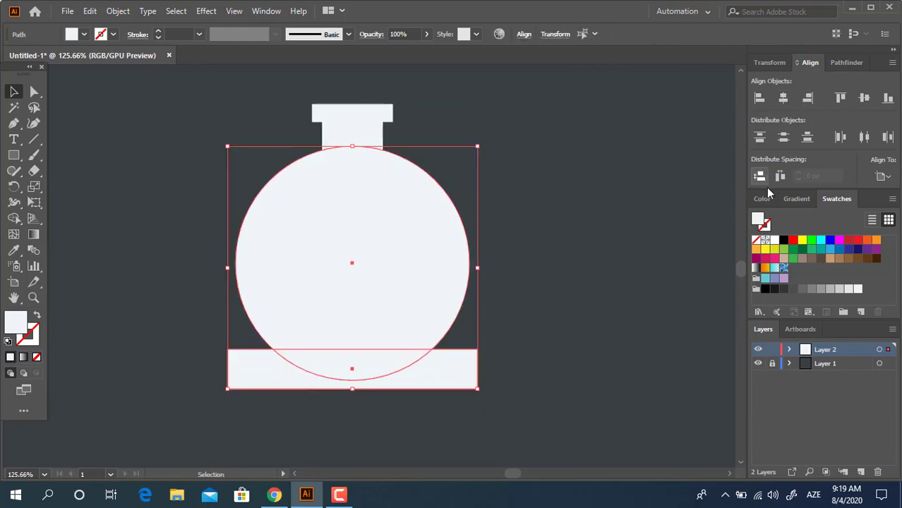
left_click(842, 66)
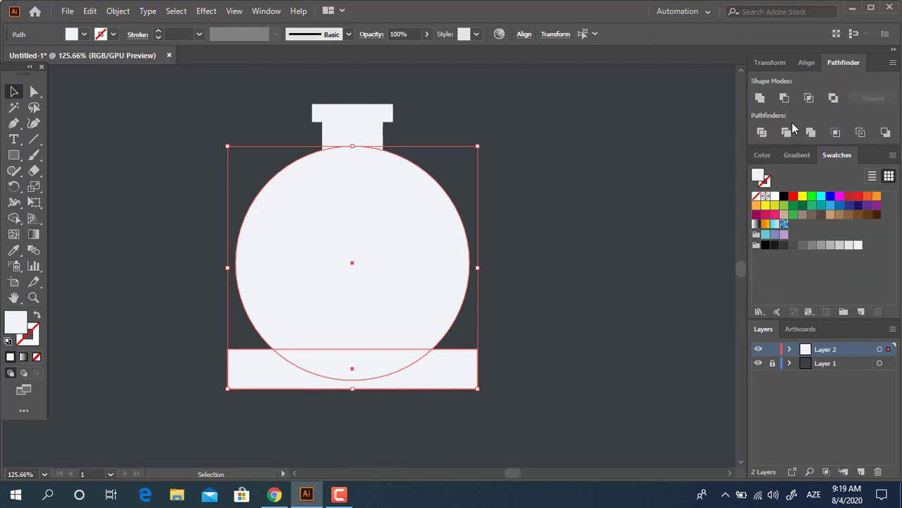
right_click(346, 362)
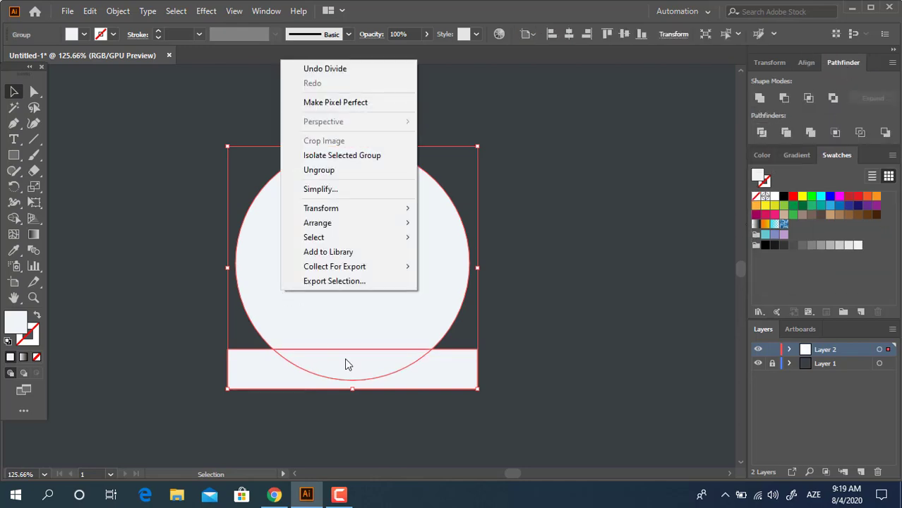
left_click(338, 172)
left_click(548, 405)
left_click(298, 362)
key("Delete")
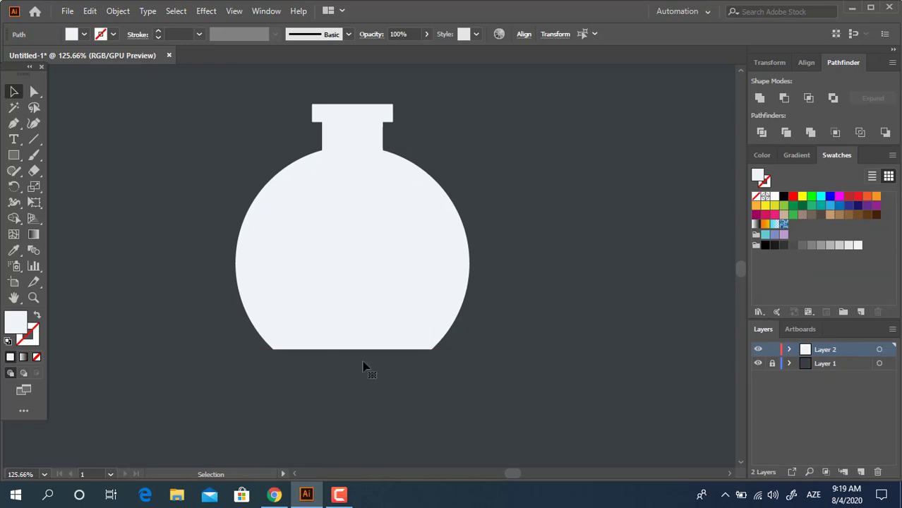
Round the two bottom corners of the flask body by about 16 px.
left_click(248, 326)
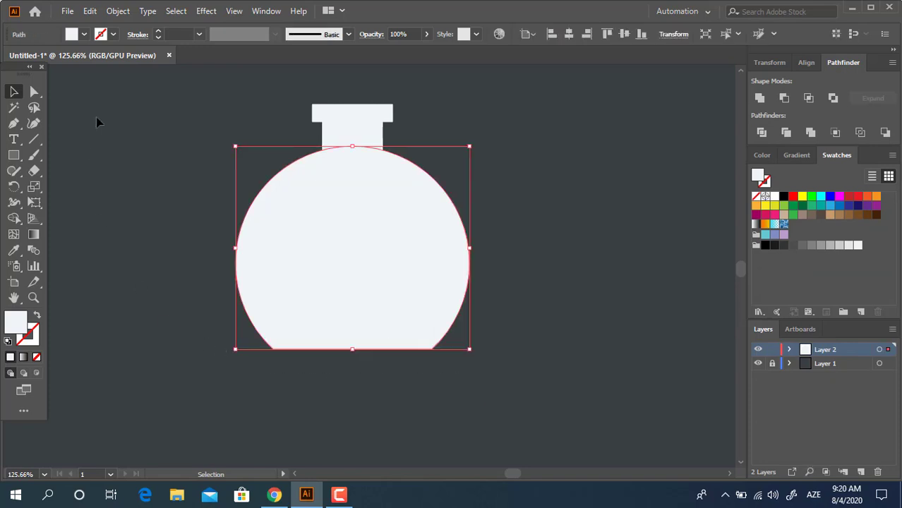
left_click(34, 91)
left_click_drag(222, 345, 223, 347)
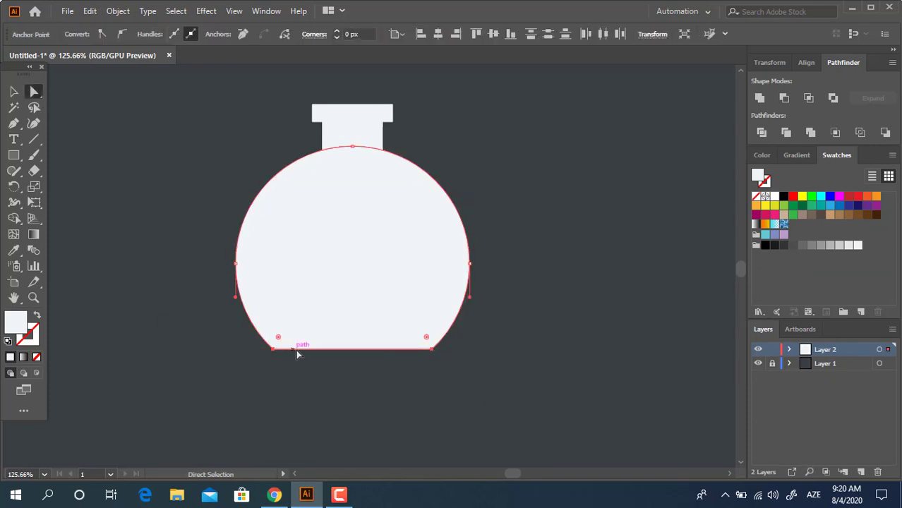
left_click_drag(280, 338, 283, 334)
left_click_drag(389, 308, 362, 275)
left_click(16, 92)
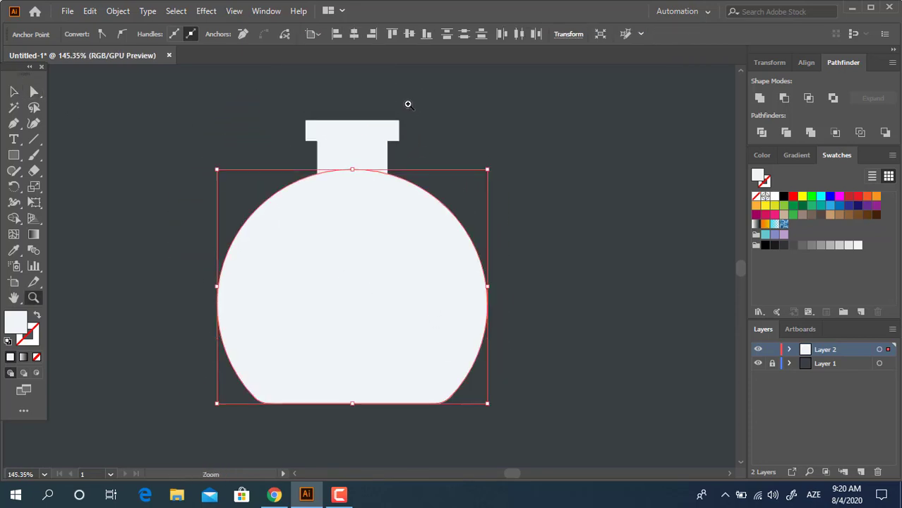
Make the cap rectangle slightly taller upward and slightly wider on both sides.
left_click_drag(408, 104, 580, 235)
left_click(268, 162)
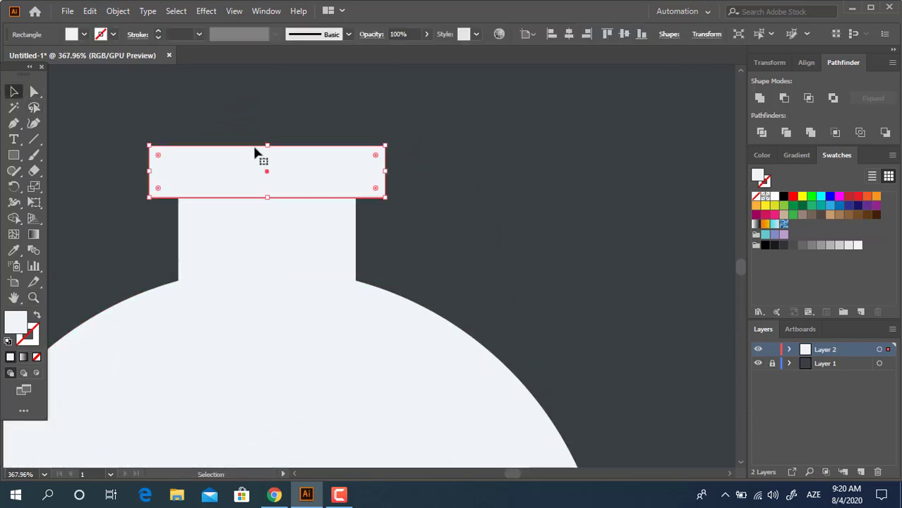
left_click_drag(268, 145, 269, 134)
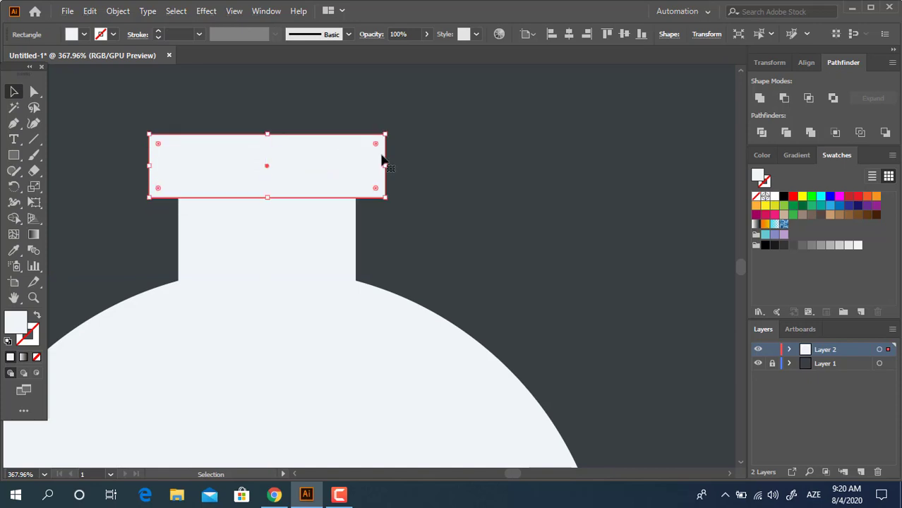
left_click_drag(387, 167, 397, 168)
Unite the cap, neck and body into a single flask outline.
key("z")
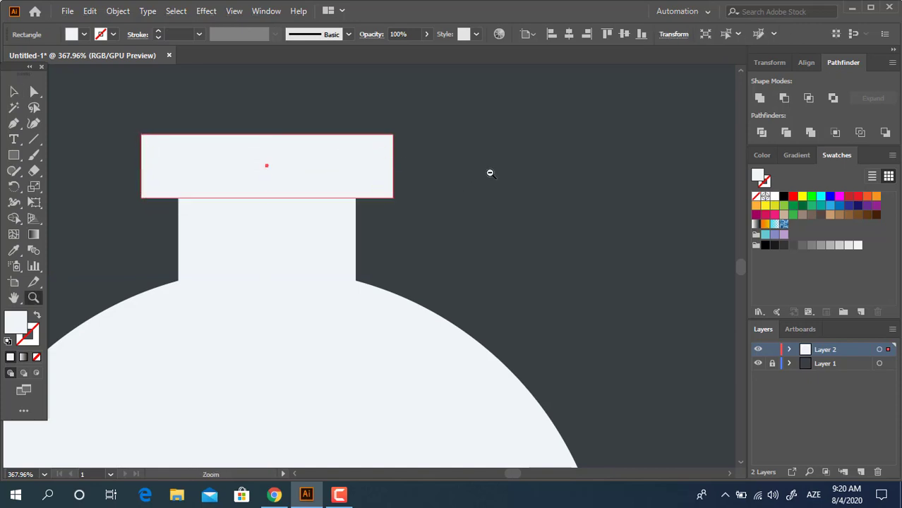
left_click_drag(515, 169, 305, 209)
left_click_drag(406, 222, 340, 221)
left_click(14, 92)
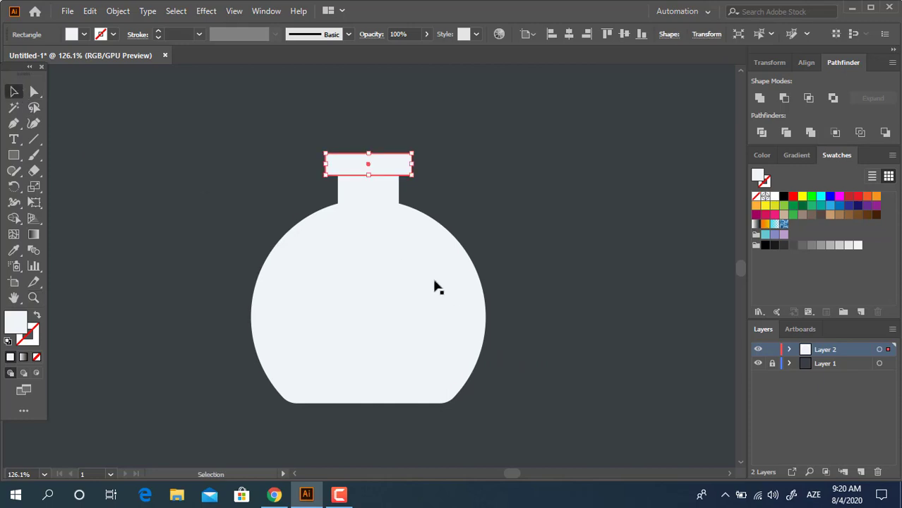
left_click_drag(527, 326, 252, 141)
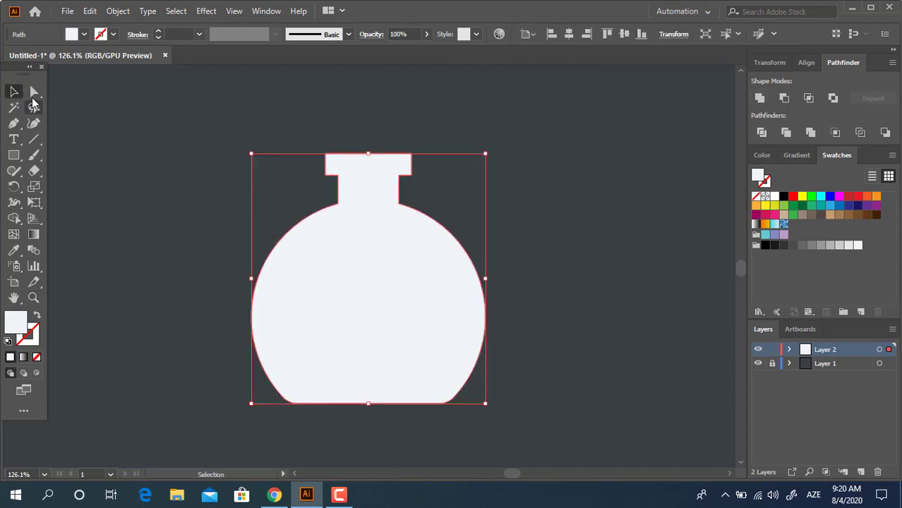
Increase the rounding of the flask outline's two bottom corners to about 25 px.
key("a")
left_click_drag(251, 384, 329, 348)
left_click(484, 448)
left_click_drag(514, 350, 510, 383)
left_click_drag(411, 227, 409, 357)
left_click(375, 383)
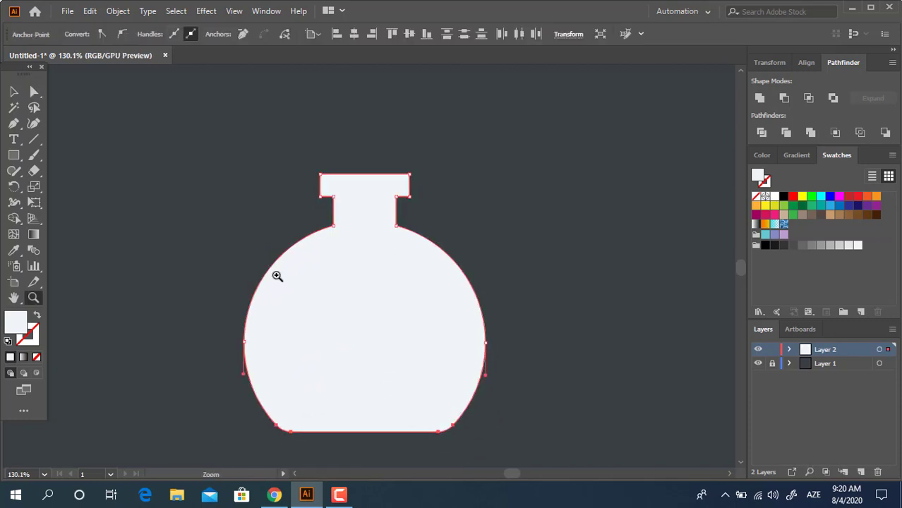
left_click(32, 92)
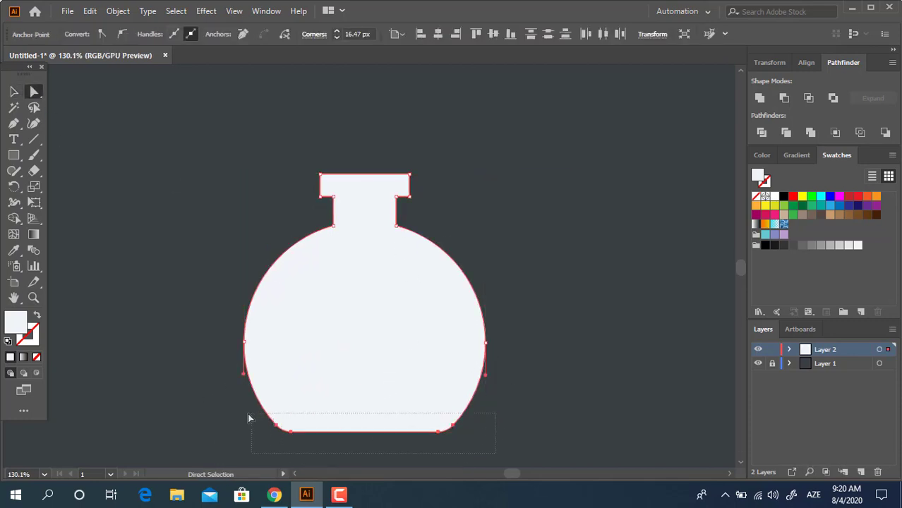
left_click_drag(292, 414, 296, 402)
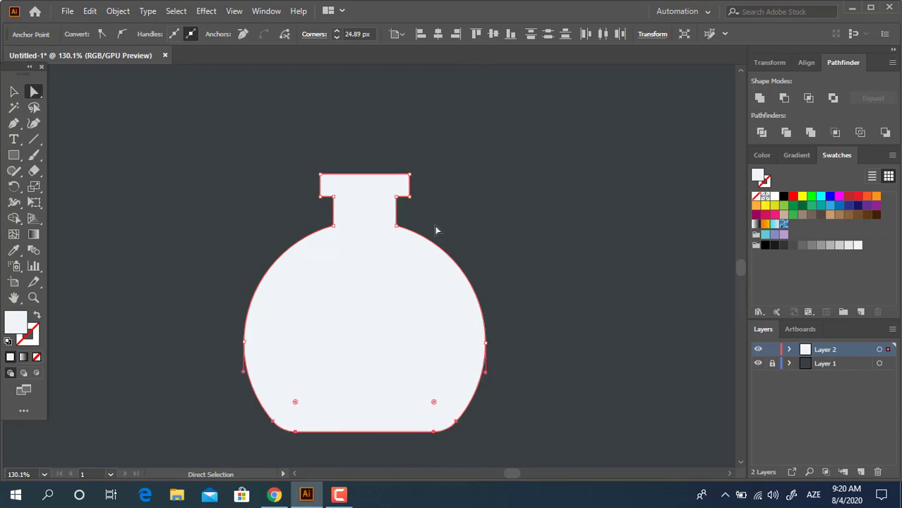
Fully round the flask cap's outer corners and moderately round the two corners where the neck meets the body.
scroll(435, 226, "up", 3)
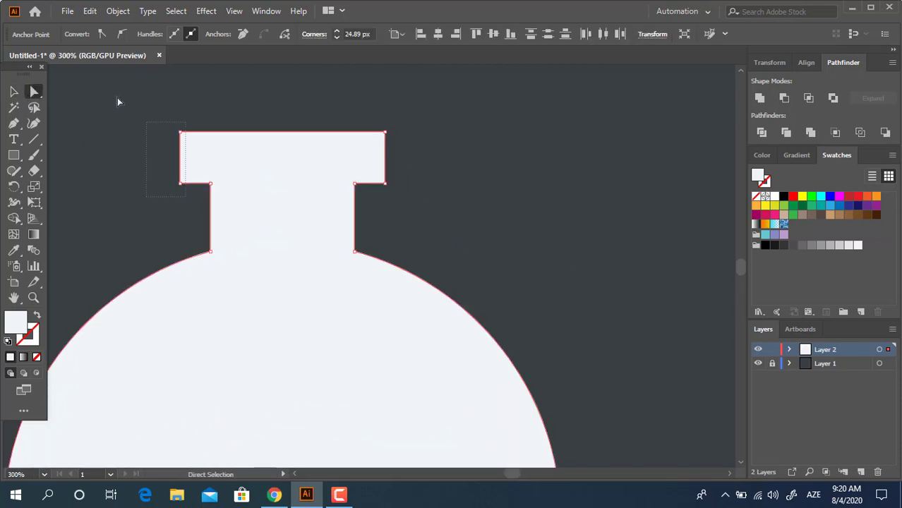
left_click_drag(373, 145, 324, 147)
left_click_drag(120, 295, 120, 296)
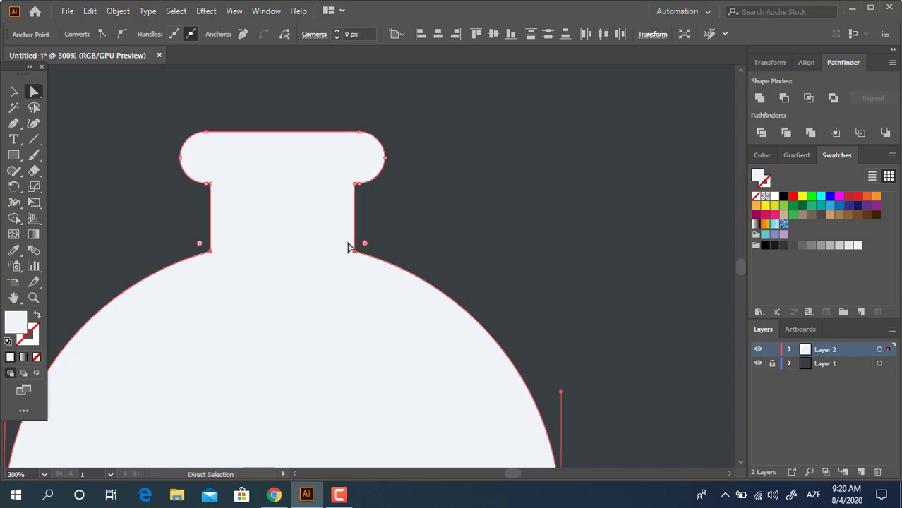
left_click_drag(367, 245, 374, 205)
Round the two small inner corners where the flask's cap meets the neck.
left_click_drag(183, 177, 185, 178)
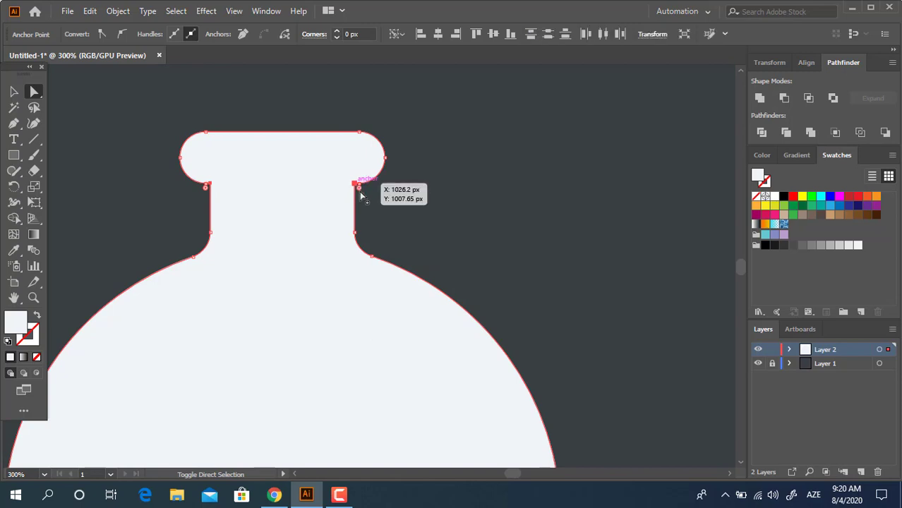
left_click_drag(357, 188, 368, 201)
key("z")
left_click_drag(411, 176, 218, 192)
key("space")
left_click_drag(262, 210, 221, 201)
key("v")
left_click(555, 288)
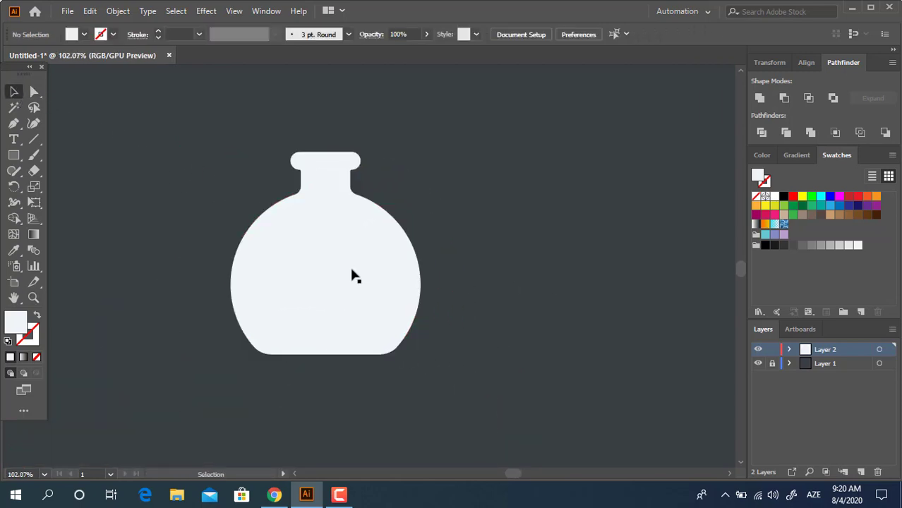
Move the flask's off-white fill to its stroke and fill the shape with light blue-grey C7D8DD.
left_click(352, 274)
key("z")
left_click_drag(310, 244, 384, 299)
left_click(14, 92)
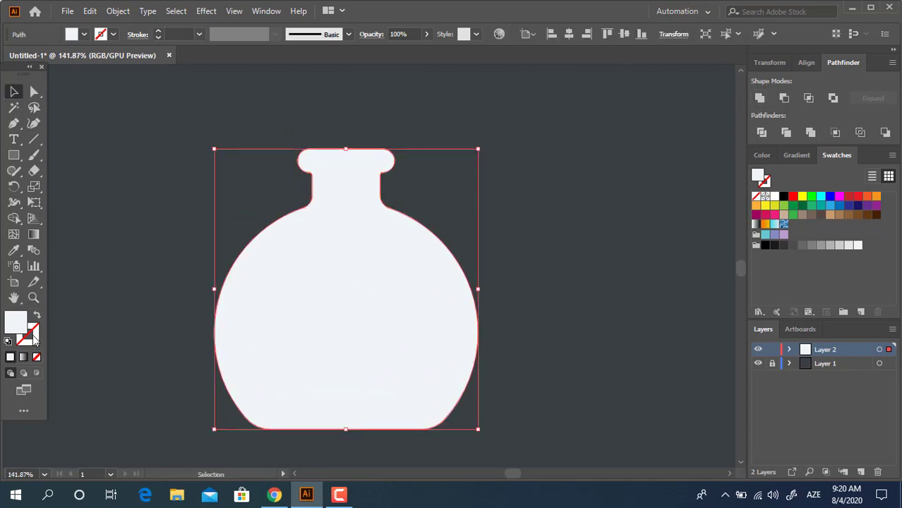
left_click(35, 338)
key("shift+x")
double_click(22, 322)
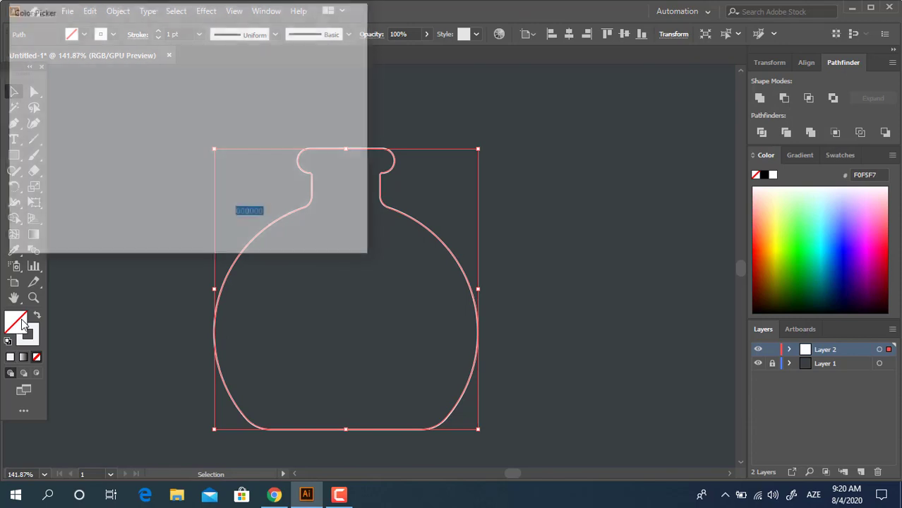
left_click_drag(32, 60, 32, 70)
left_click(329, 54)
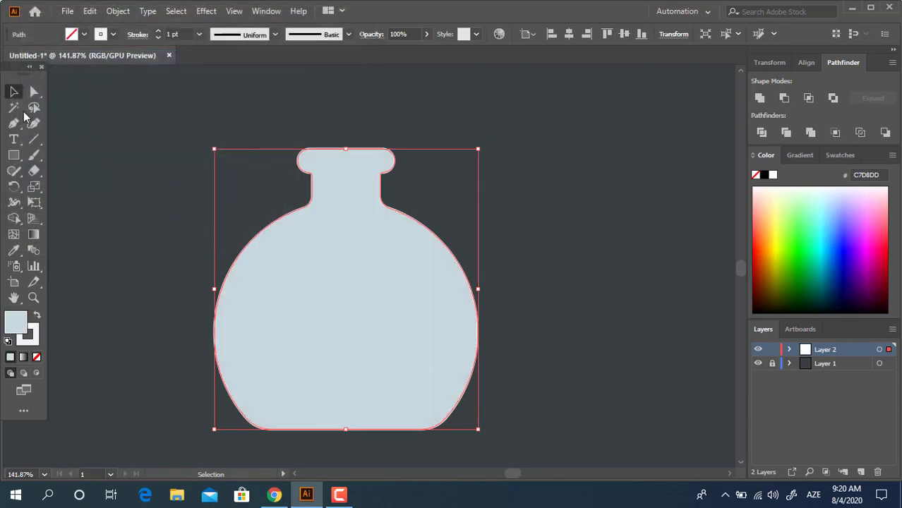
Set the flask's stroke weight to 5 pt.
left_click(545, 394)
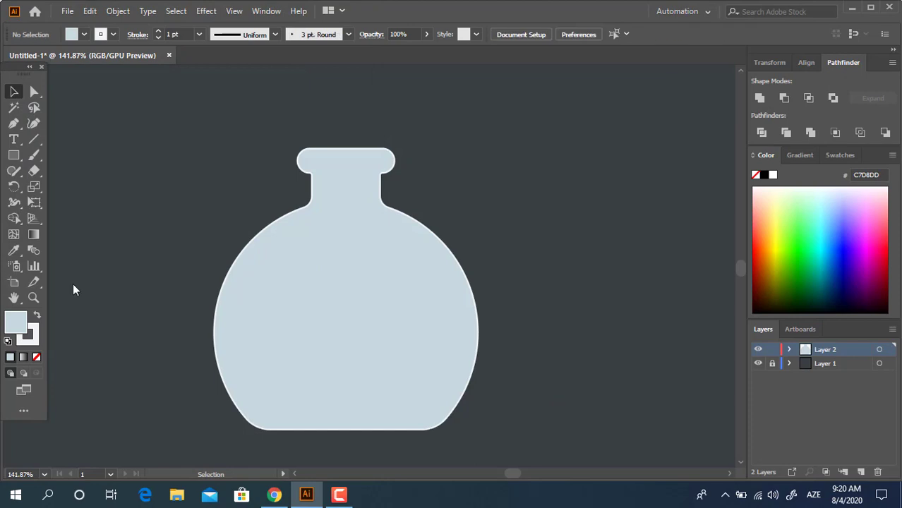
key("ctrl+a")
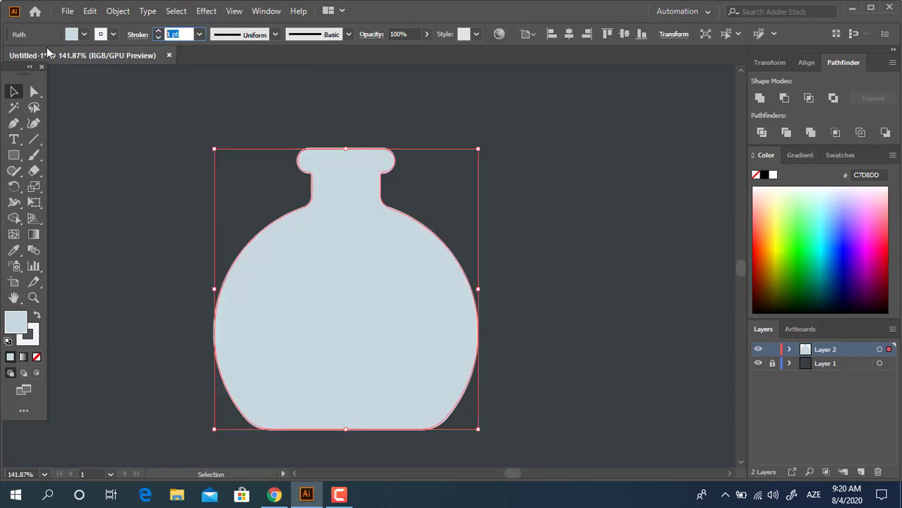
key("Return")
Draw a circle over the lower part of the flask body with an off-white F0F5F7 fill and no stroke.
left_click(271, 226)
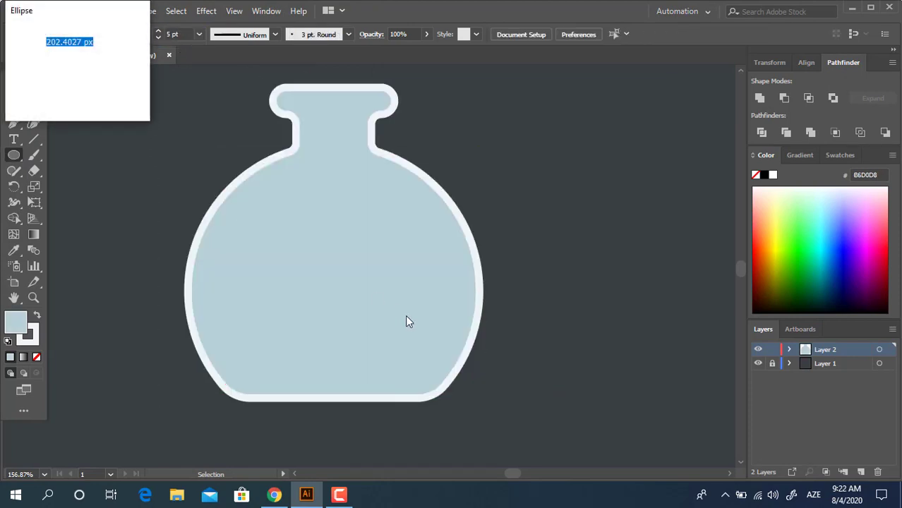
left_click(108, 94)
left_click_drag(236, 198, 449, 352)
left_click(37, 316)
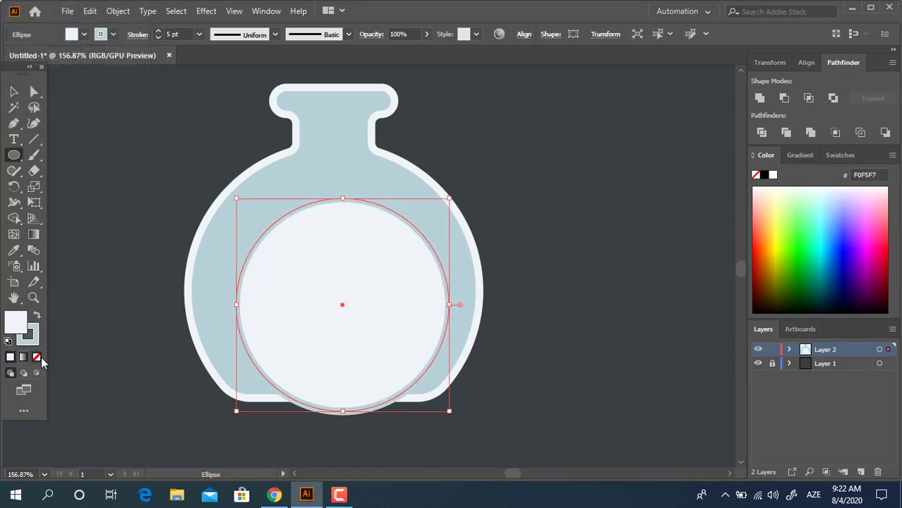
left_click(38, 358)
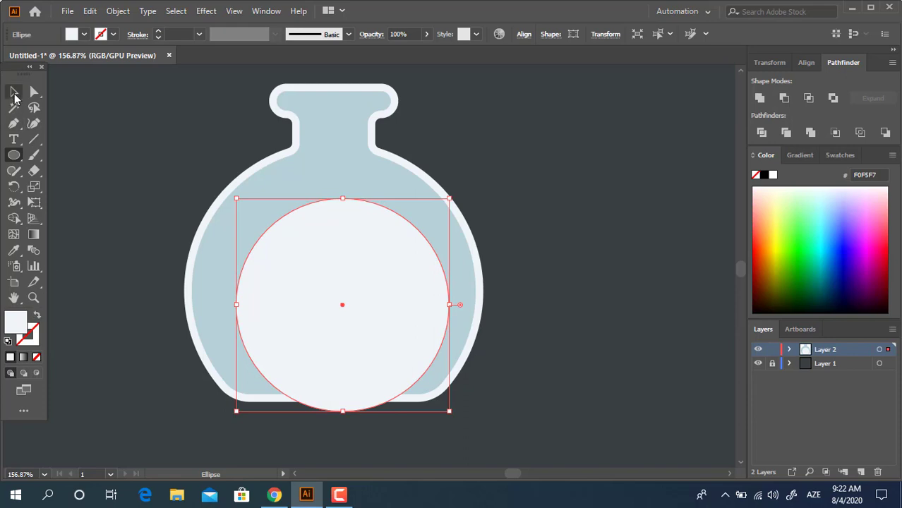
Centre the off-white circle horizontally in the flask body, with its lower edge at the flask's flat base.
left_click(14, 92)
left_click(559, 356)
left_click_drag(378, 297, 371, 275)
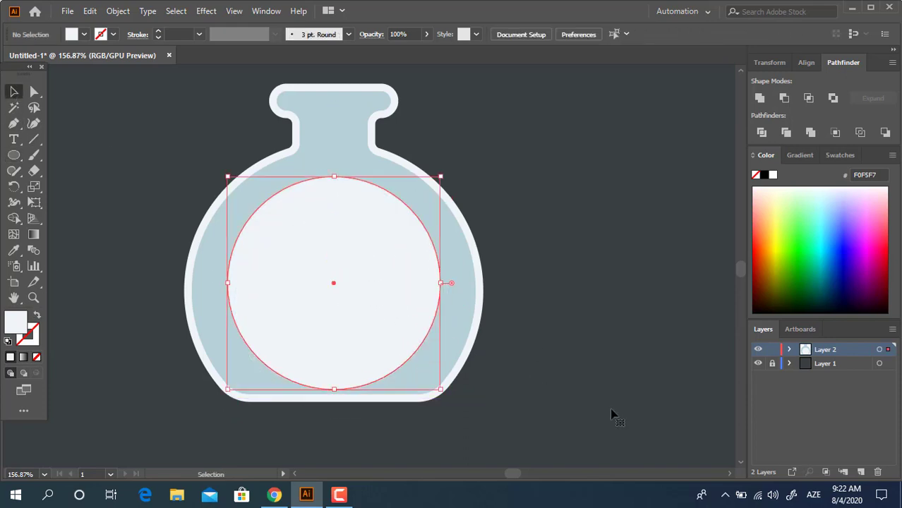
left_click(611, 415)
mouse_move(403, 303)
left_mouse_down()
mouse_move(404, 317)
mouse_move(403, 308)
left_mouse_up()
left_click(288, 98, "shift")
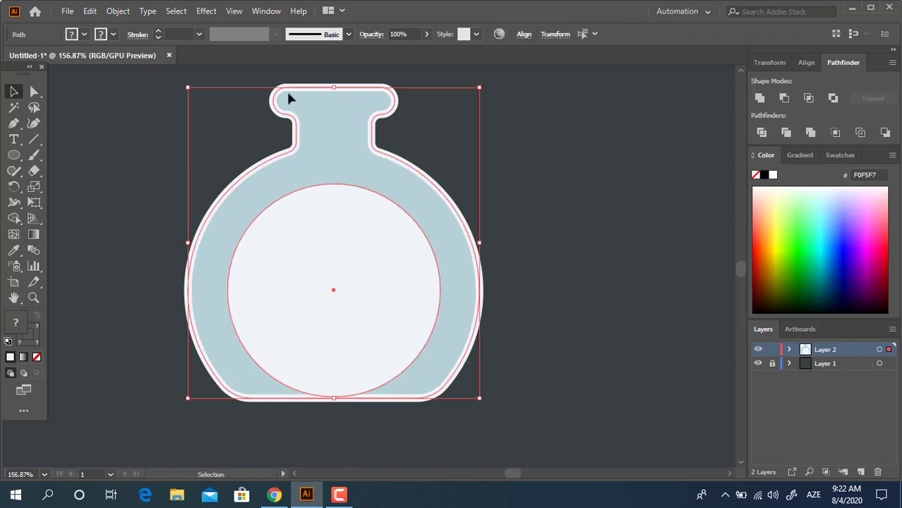
left_click(806, 63)
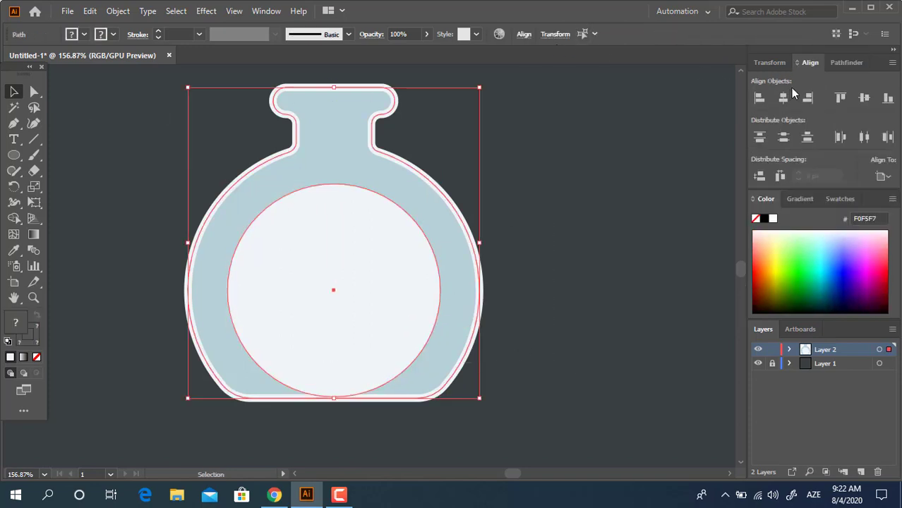
left_click(588, 224)
Enlarge the circle from its centre until it leaves a narrow margin inside the flask's sides and overhangs the base.
left_click(389, 296)
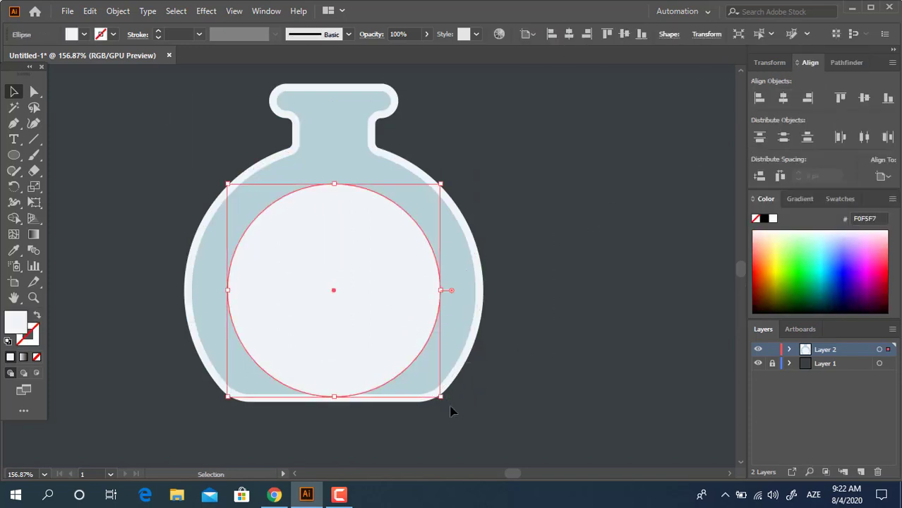
left_click_drag(442, 399, 463, 413)
left_click(575, 366)
scroll(564, 322, "down", 1)
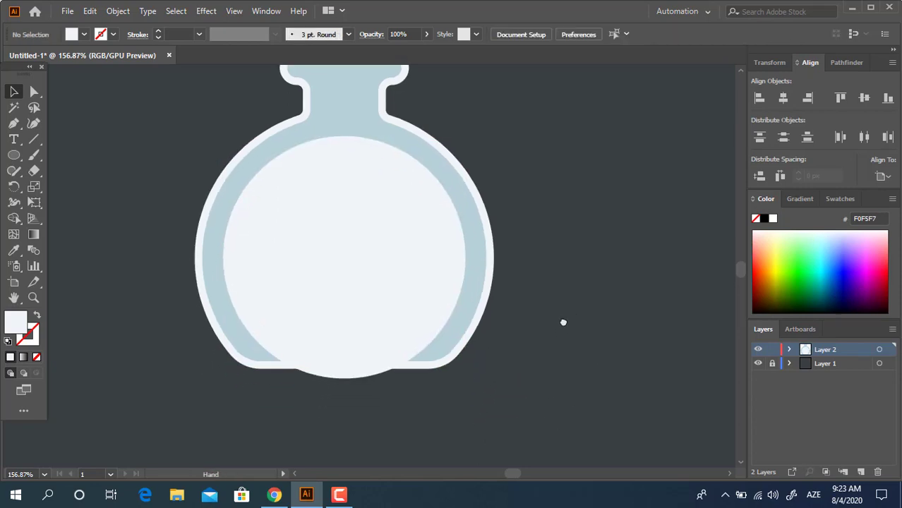
left_click(425, 310)
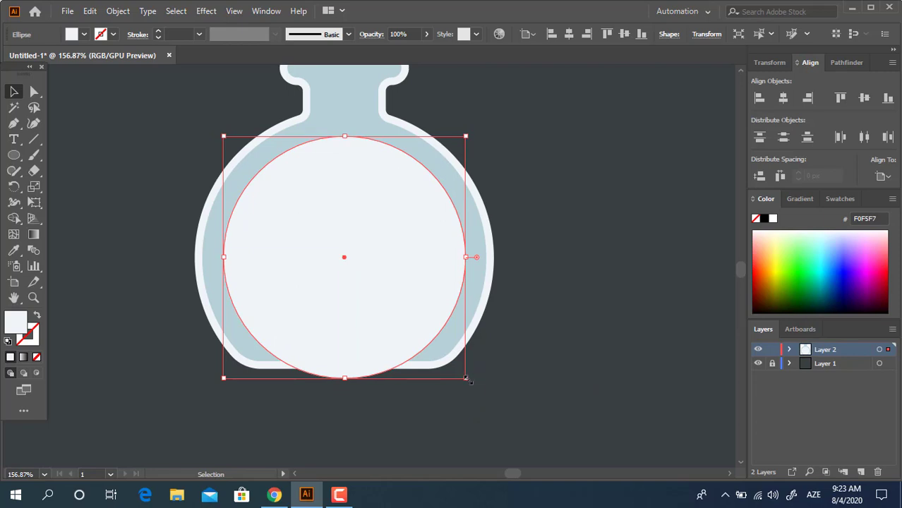
left_click_drag(466, 379, 474, 385)
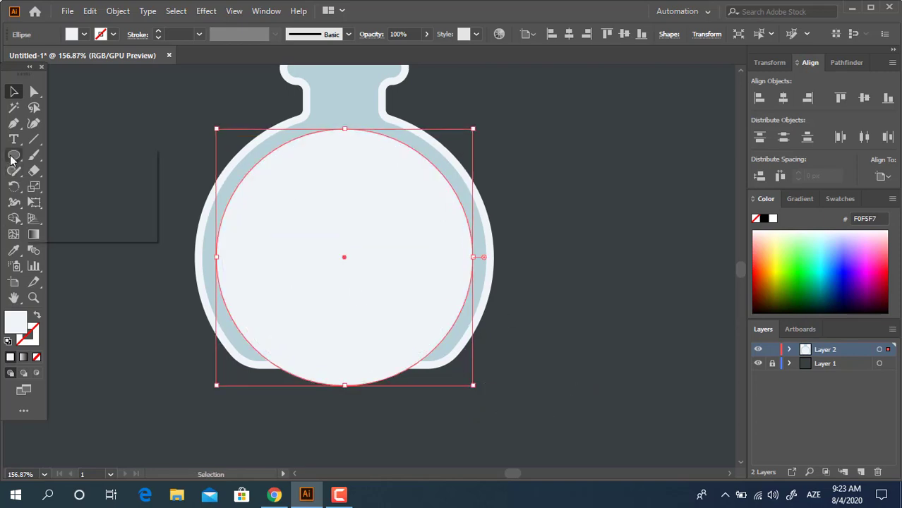
Draw a wide rectangle and place it across the circle's lower end, its upper edge slightly above the flask's base.
key("m")
left_click_drag(170, 334, 549, 396)
left_click(13, 92)
left_click_drag(449, 388, 437, 472)
key("ctrl+z")
left_click_drag(457, 367, 452, 428)
left_click_drag(428, 405, 425, 383)
Divide the circle with the rectangle, ungroup the result and delete the pieces below the cut to flatten the circle's bottom.
left_click(373, 328, "shift")
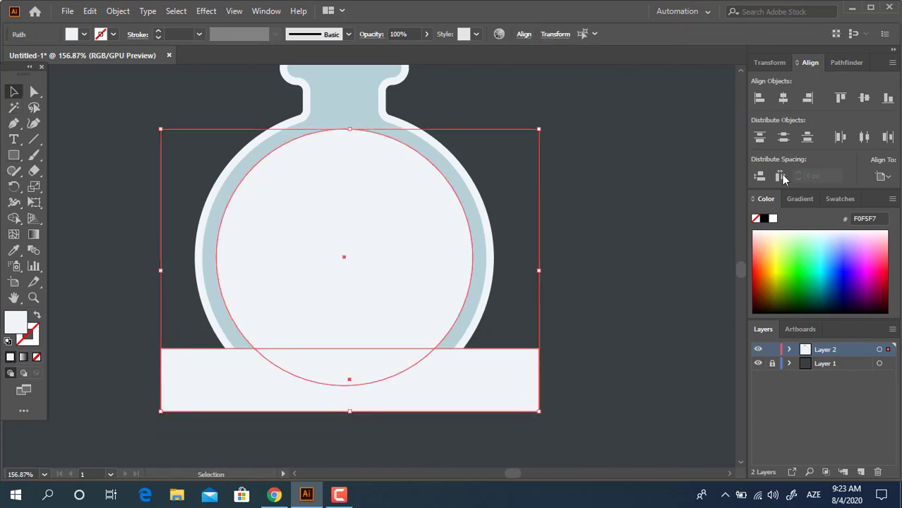
left_click(835, 62)
left_click(762, 133)
right_click(379, 329)
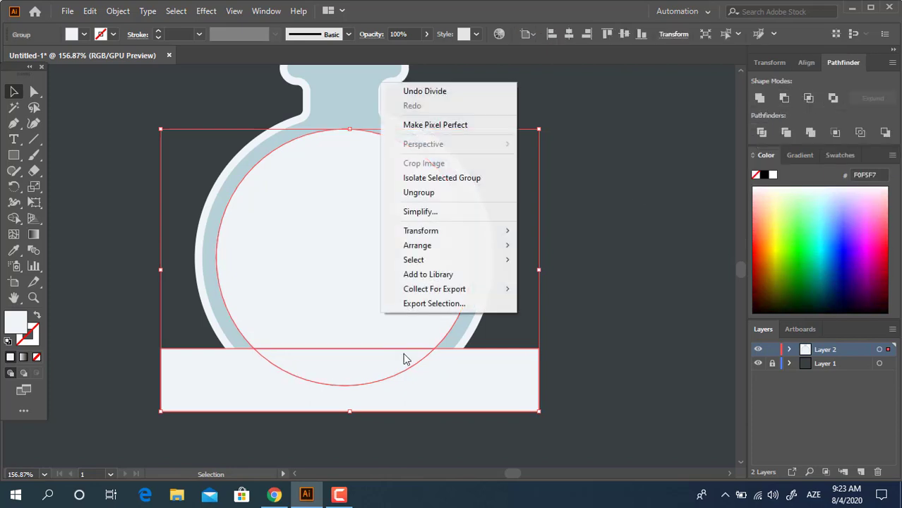
left_click(462, 192)
left_click(385, 429)
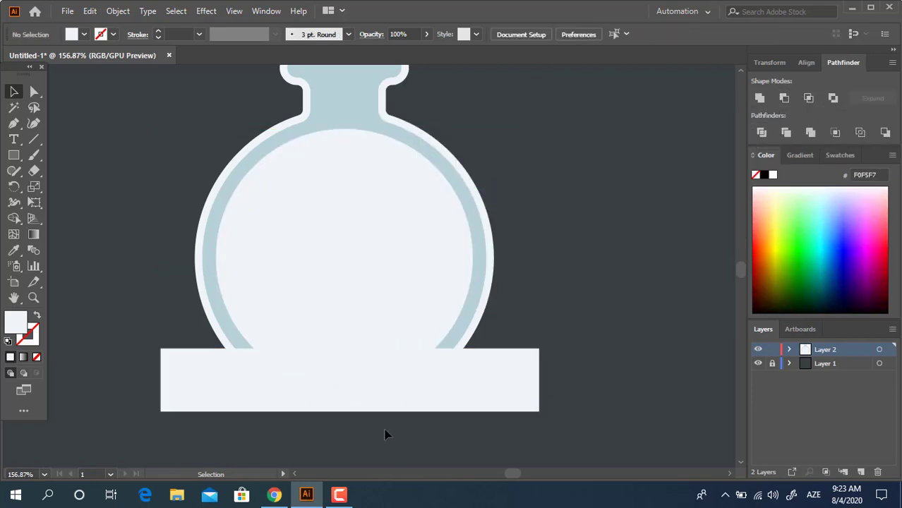
left_click(361, 372)
key("Delete")
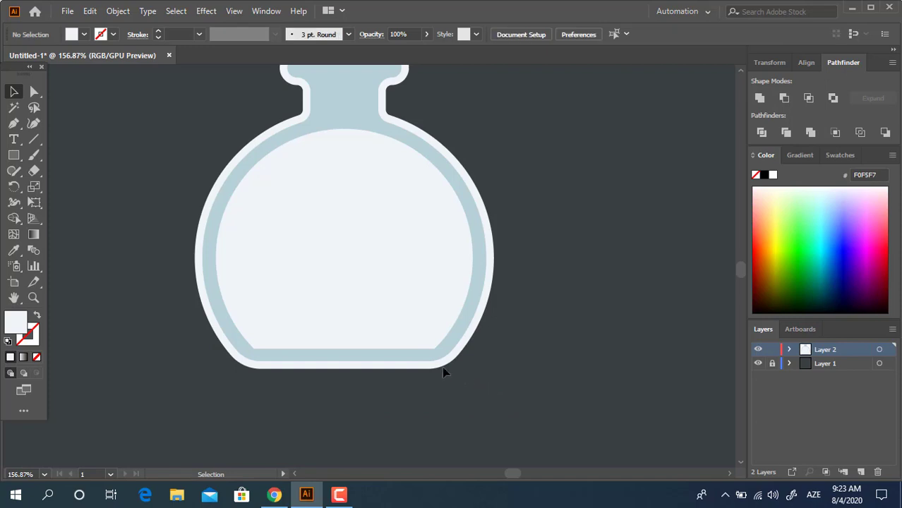
Round the two bottom corners of the off-white inner shape to follow the flask's rounded base.
key("z")
left_click_drag(397, 322, 431, 338)
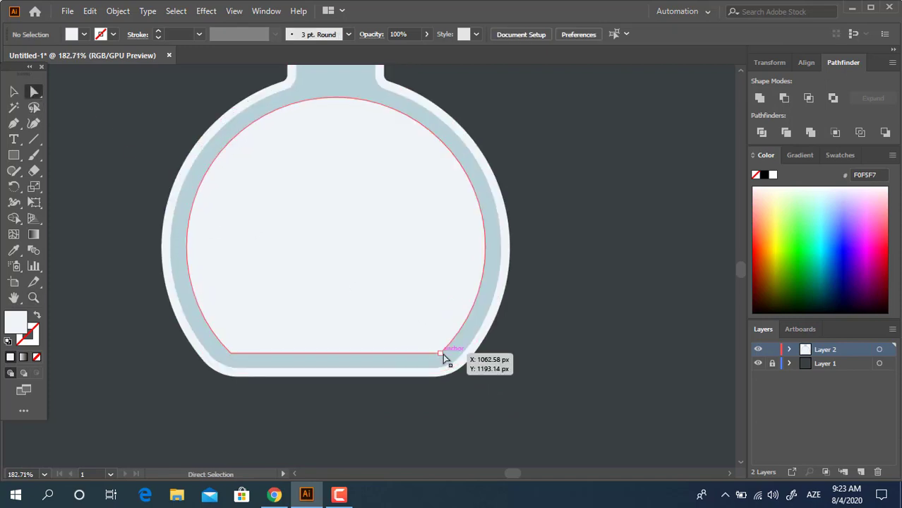
left_click(385, 359)
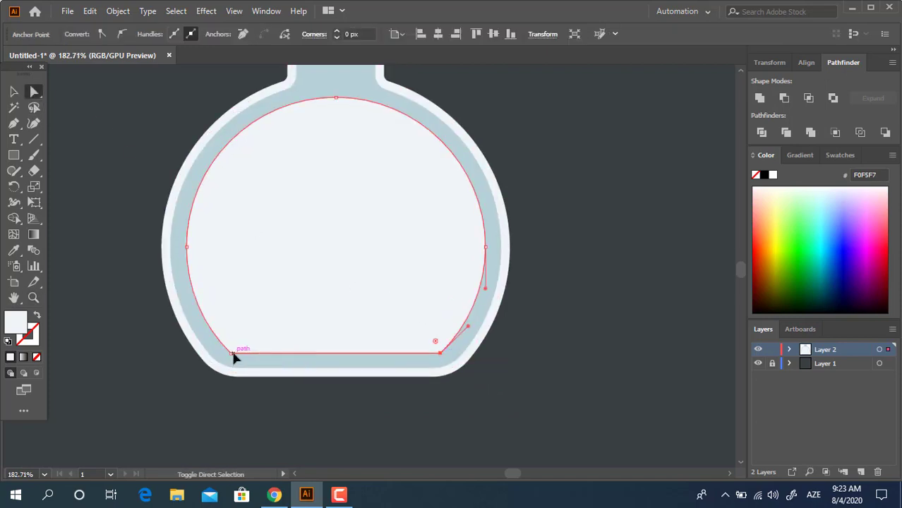
left_click(233, 355)
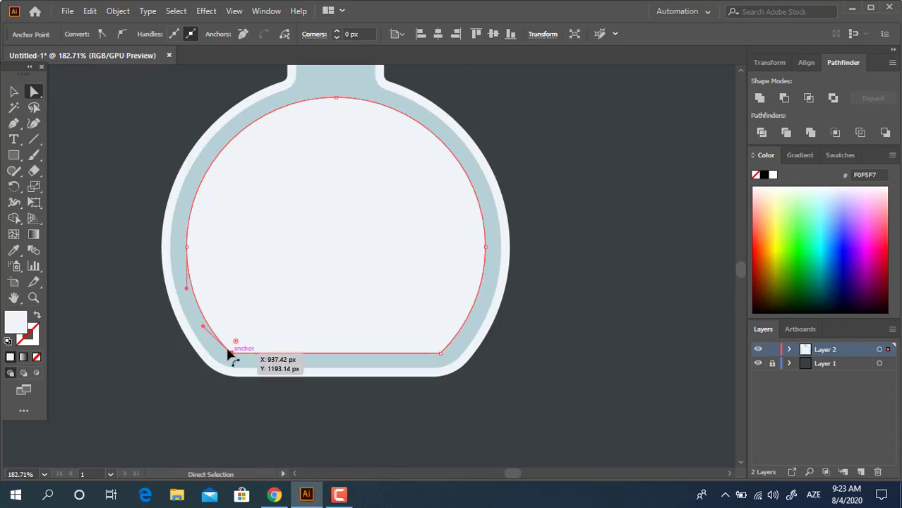
left_click(440, 353, "shift")
left_click_drag(436, 345, 427, 314)
scroll(423, 363, "down", 5)
scroll(405, 385, "up", 4)
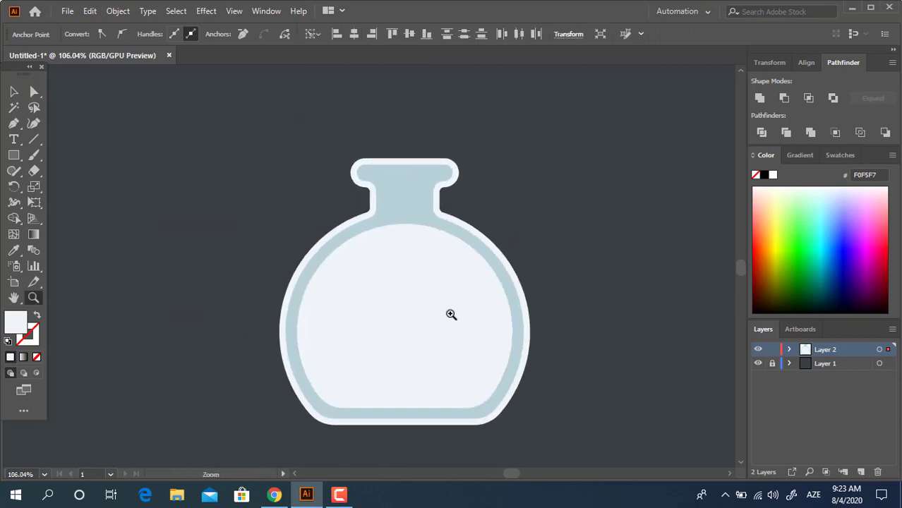
Draw a wide rectangle across the flask's neck and the upper part of the off-white inner shape.
left_click(13, 156)
mouse_move(192, 260)
left_mouse_down()
mouse_move(598, 262)
mouse_move(608, 160)
left_mouse_up()
left_click(13, 91)
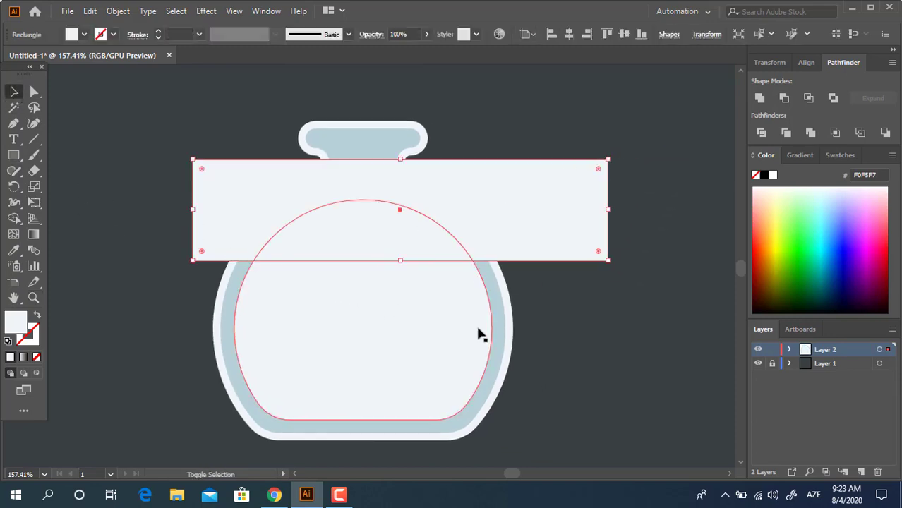
Divide the inner shape with the rectangle, ungroup the result and remove the pieces above the cut for a flat upper edge.
left_click(484, 335, "shift")
left_click(761, 133)
right_click(427, 232)
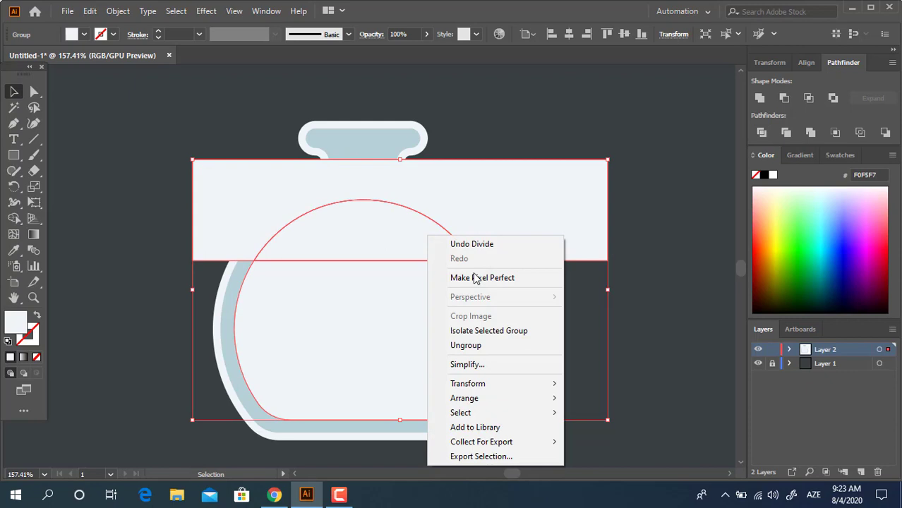
left_click(499, 348)
left_click(534, 302)
left_click(516, 191)
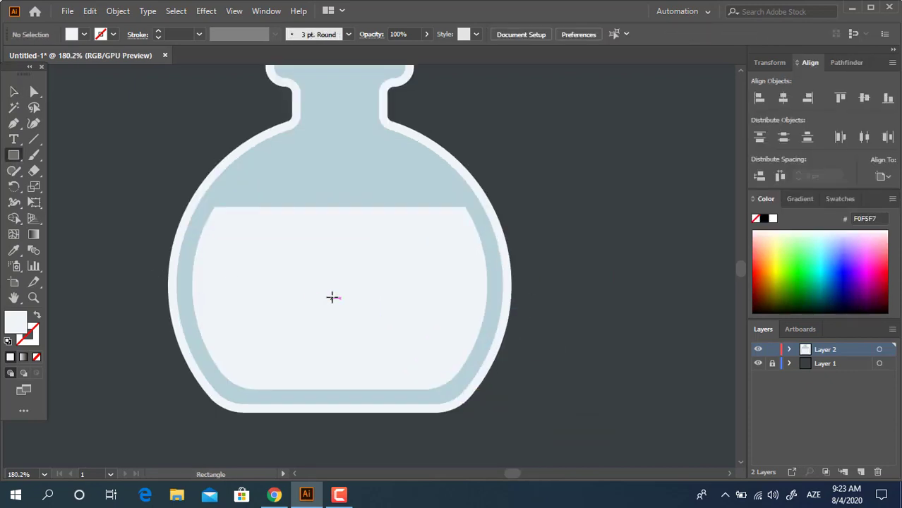
Draw a rectangle over the upper half of the flat-topped inner shape and widen it past both sides of the flask.
left_click_drag(332, 298, 132, 162)
left_click(14, 92)
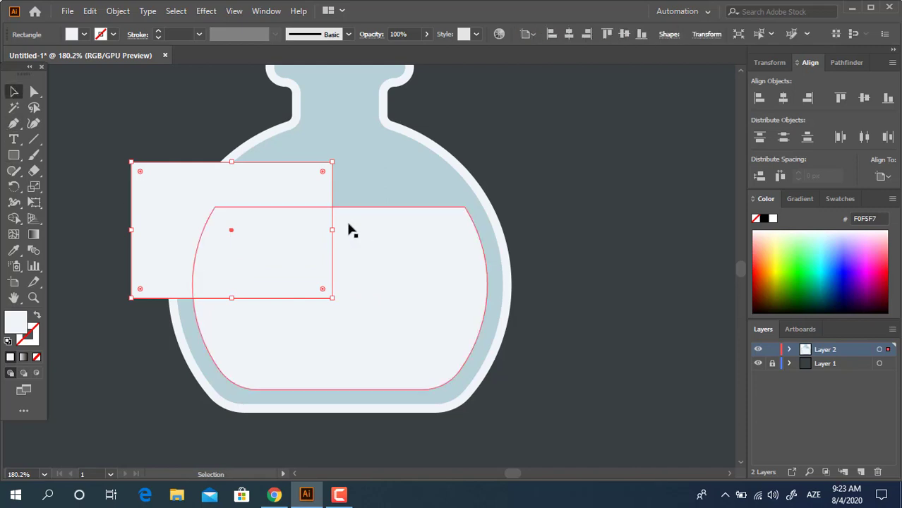
left_click_drag(334, 230, 530, 229)
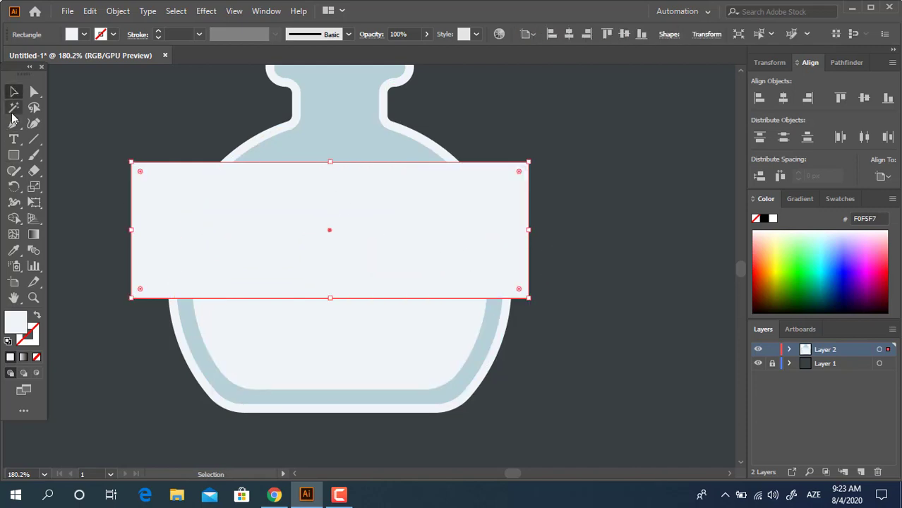
Divide the flat-topped inner shape with the widened rectangle, ungroup the pieces and delete everything above the new cut.
left_click(274, 319, "shift")
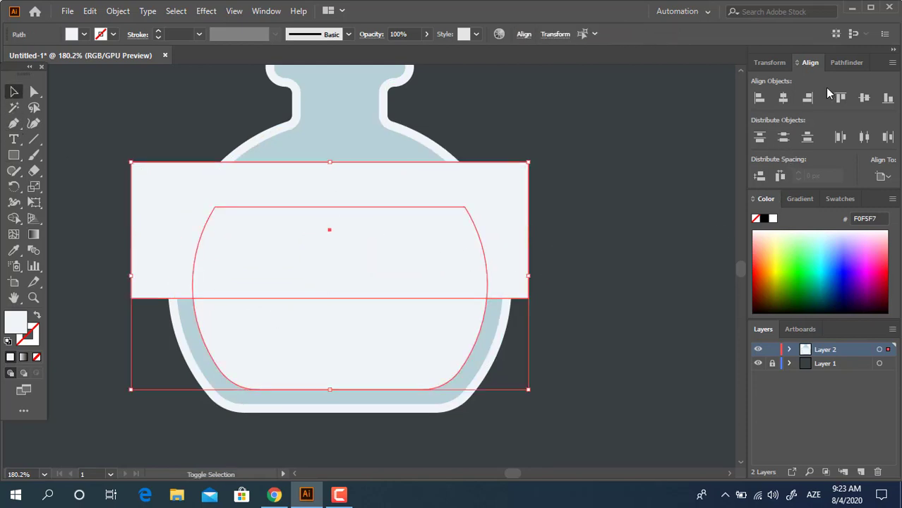
key("ctrl+shift+F9")
left_click(761, 137)
right_click(378, 326)
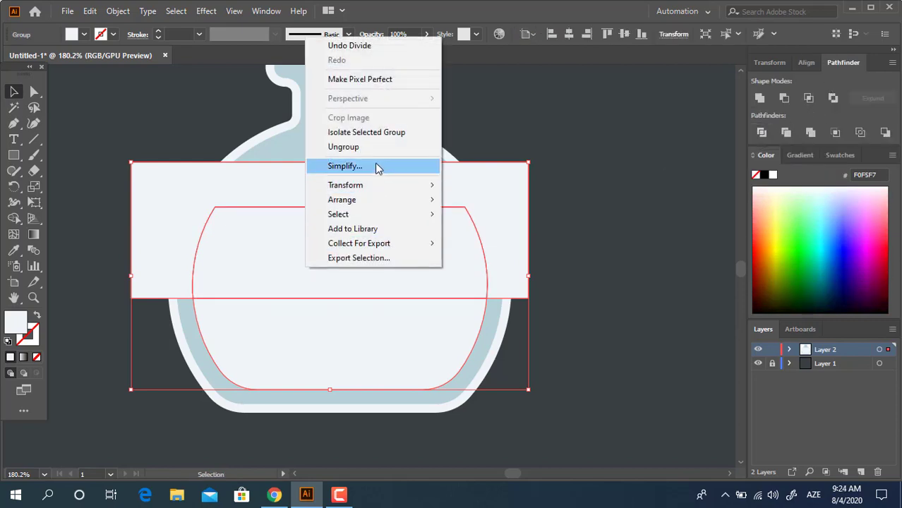
left_click(375, 147)
left_click(332, 255)
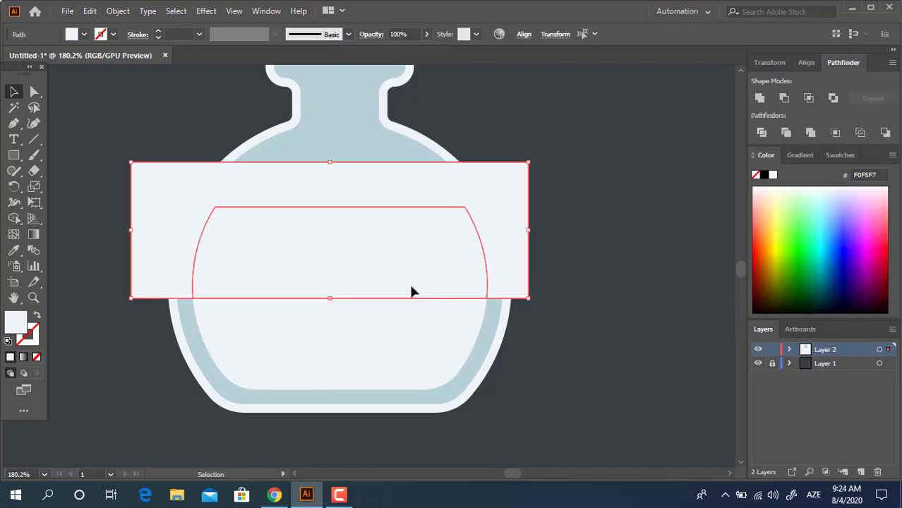
key("Delete")
Draw an off-white circle at the flask's left side and centre it vertically on the liquid's flat upper edge.
key("z")
left_click_drag(540, 336, 401, 327)
left_click_drag(456, 357, 417, 336)
left_click_drag(374, 342, 195, 336)
left_click_drag(9, 156, 79, 187)
left_click_drag(142, 286, 315, 205)
left_click(14, 91)
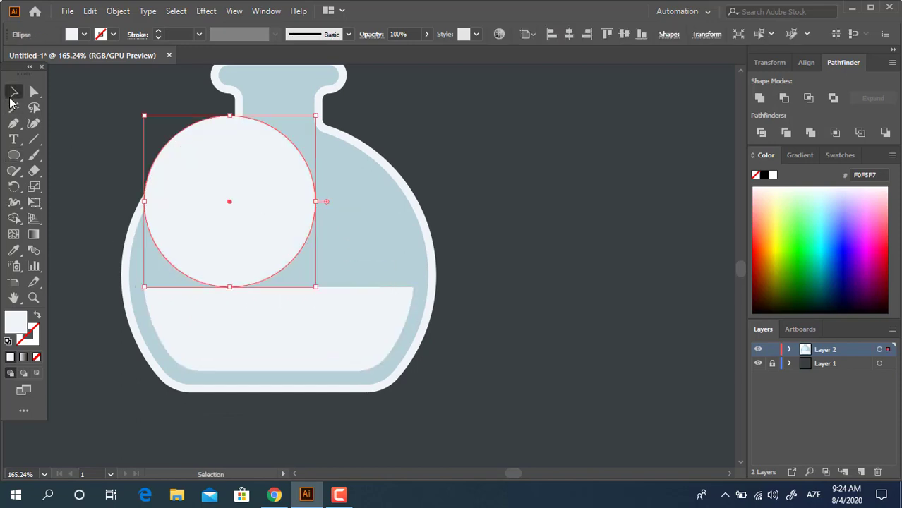
left_click_drag(228, 219, 239, 302)
Fill the flat-topped liquid shape with crimson BC2A50.
double_click(9, 326)
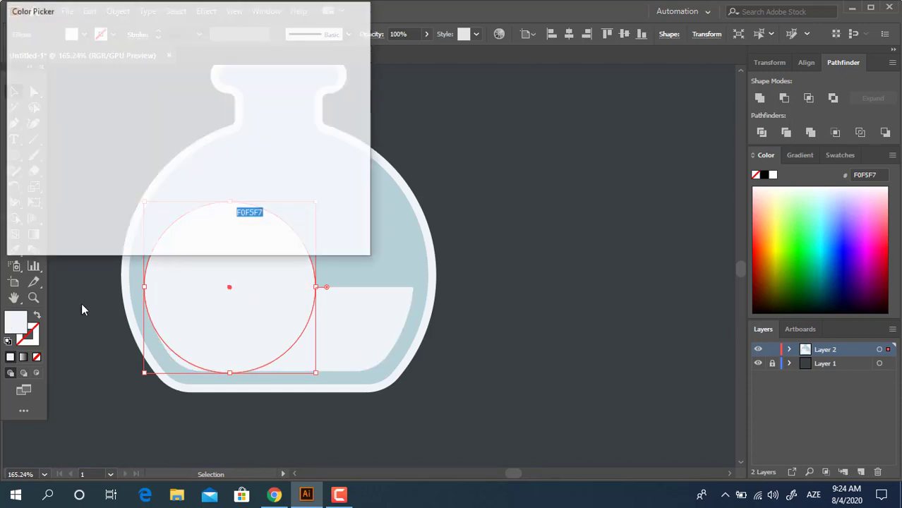
left_click(329, 73)
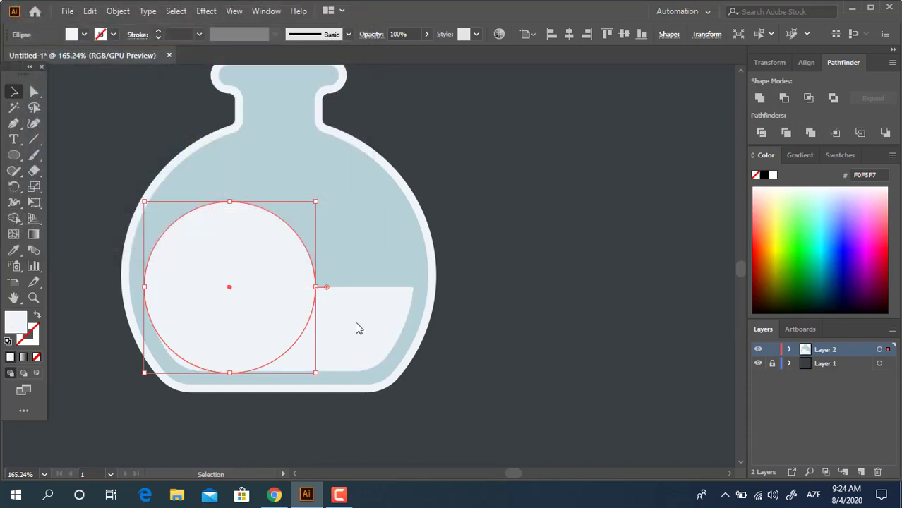
left_click(358, 329)
key("ctrl+shift+bracketright")
double_click(14, 321)
left_click_drag(204, 125, 204, 53)
left_click(104, 103)
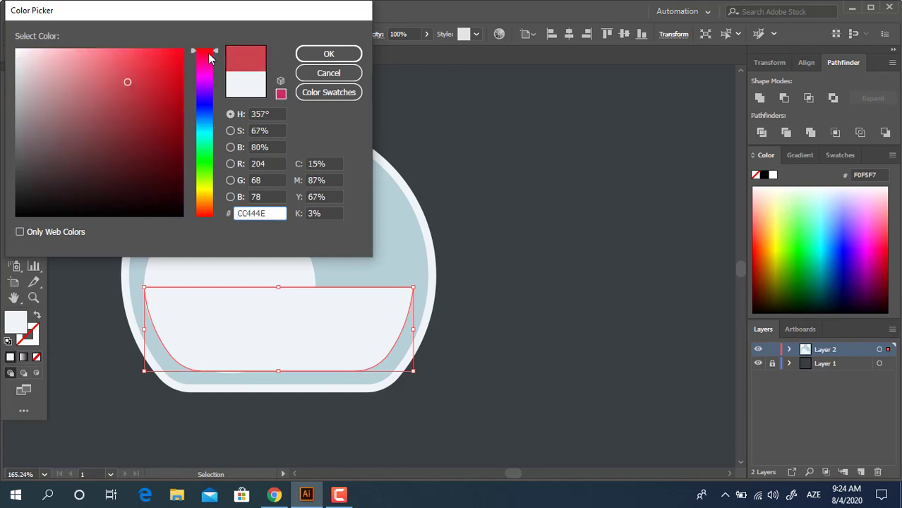
left_click(145, 91)
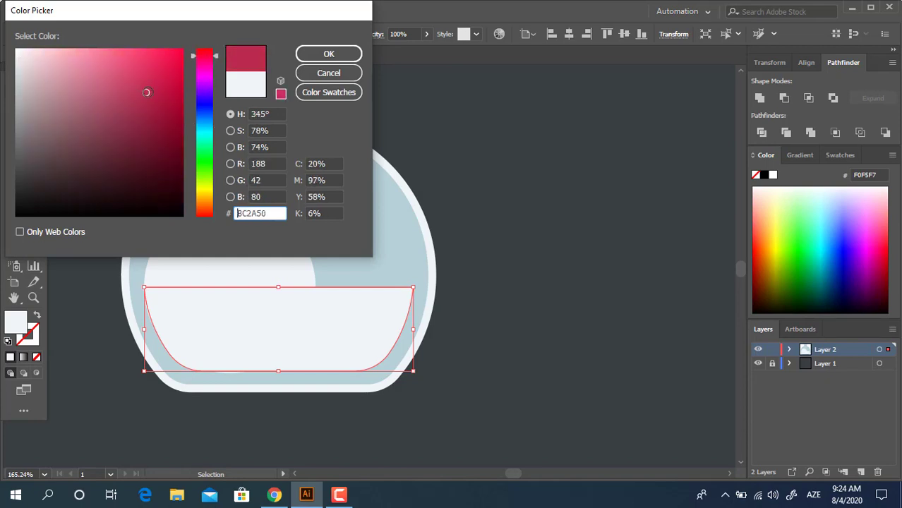
left_click(329, 54)
Fill the circle with the crimson sampled from the liquid shape.
left_click(217, 269)
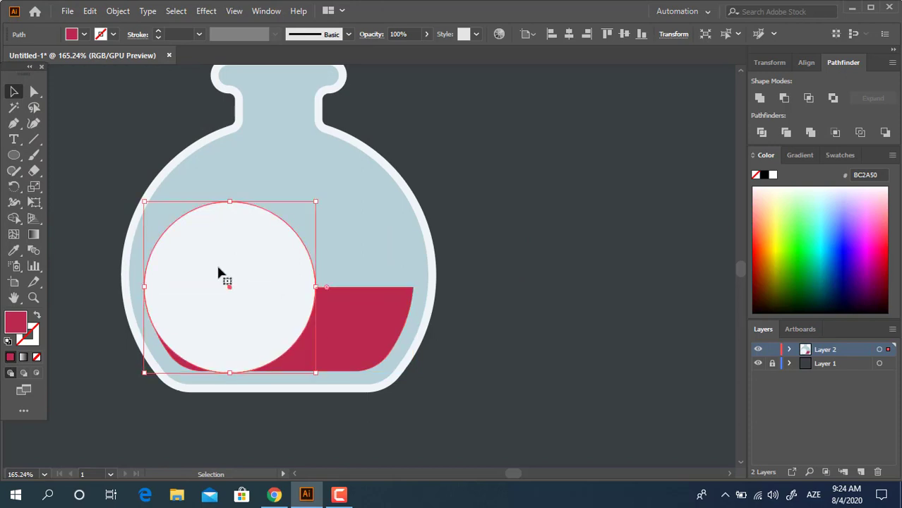
left_click(9, 254)
left_click(405, 340)
left_click(365, 334)
Flatten the circle into a low ellipse centred on the liquid's upper edge and widen it slightly toward the middle.
key("z")
left_click(258, 321)
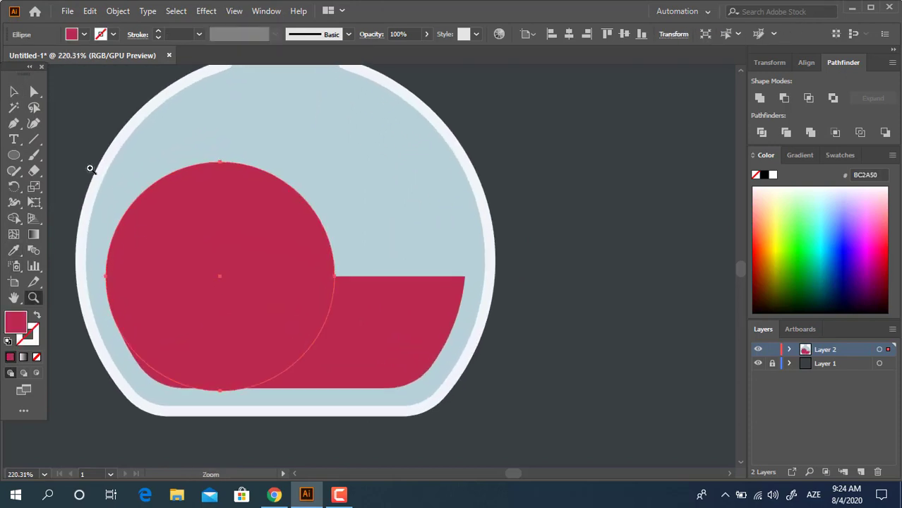
left_click(14, 91)
left_click_drag(221, 162, 220, 215)
mouse_move(335, 278)
left_mouse_down()
mouse_move(362, 282)
mouse_move(344, 284)
left_mouse_up()
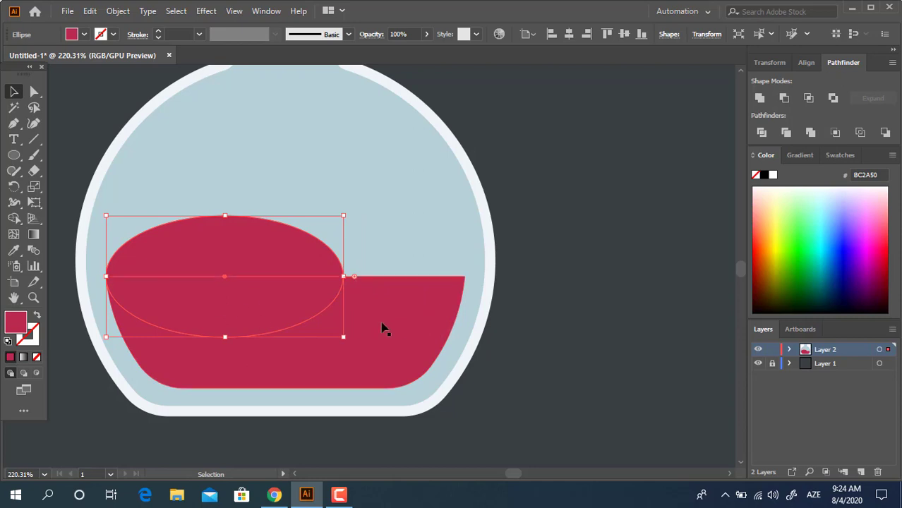
left_click(580, 357)
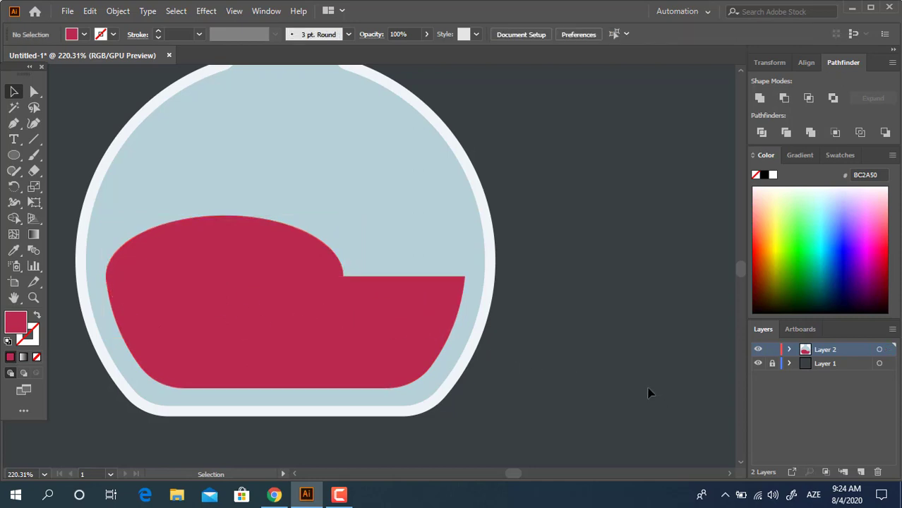
left_click(324, 281)
left_click_drag(225, 215, 225, 241)
left_click(620, 363)
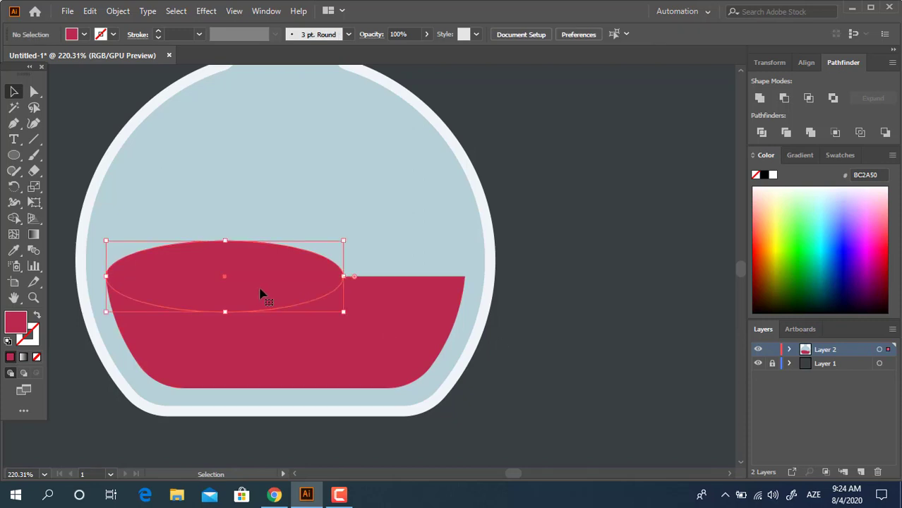
Duplicate the flattened ellipse sideways so the copy ends at the liquid's right upper corner.
left_click(33, 298)
left_click_drag(64, 300, 356, 347)
left_click_drag(522, 274, 305, 289)
left_click_drag(568, 322, 130, 295)
left_click_drag(308, 276, 241, 268)
left_click(13, 92)
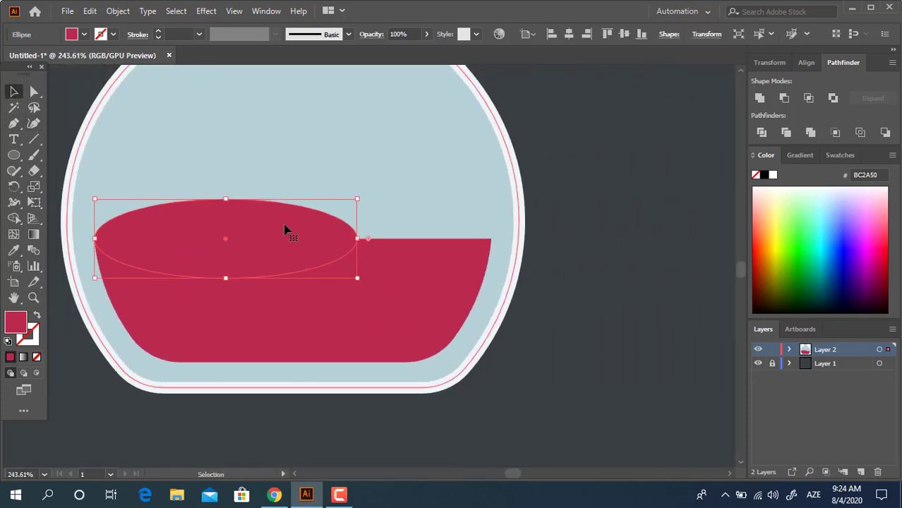
left_click_drag(286, 230, 440, 262)
Fill the right ellipse with dark burgundy 87324D and send it behind the crimson shapes.
double_click(16, 323)
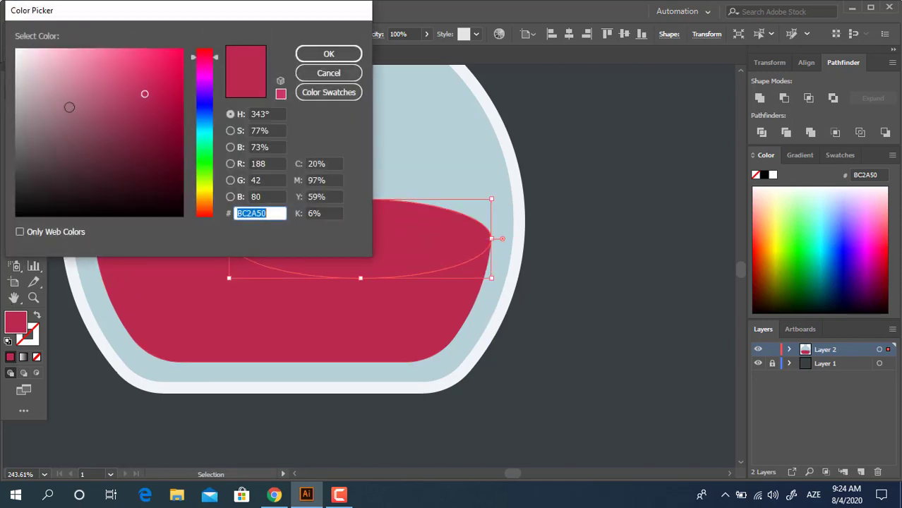
left_click(301, 55)
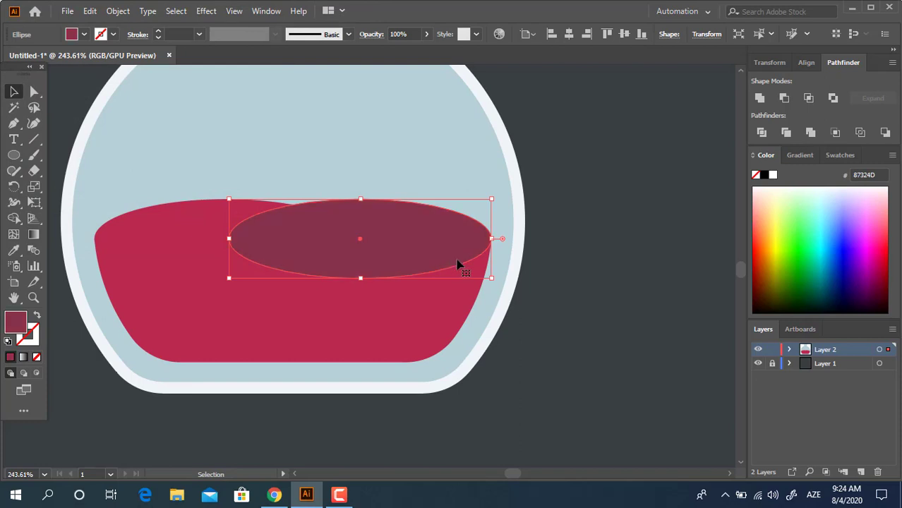
key("a")
key("v")
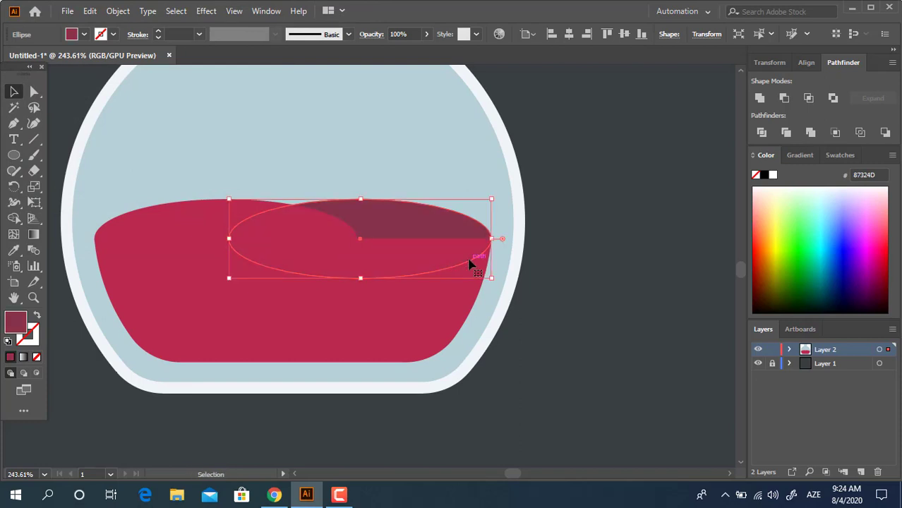
left_click(647, 355)
Unite the left crimson ellipse and the liquid body into one shape.
key("z")
left_click_drag(471, 220, 432, 275)
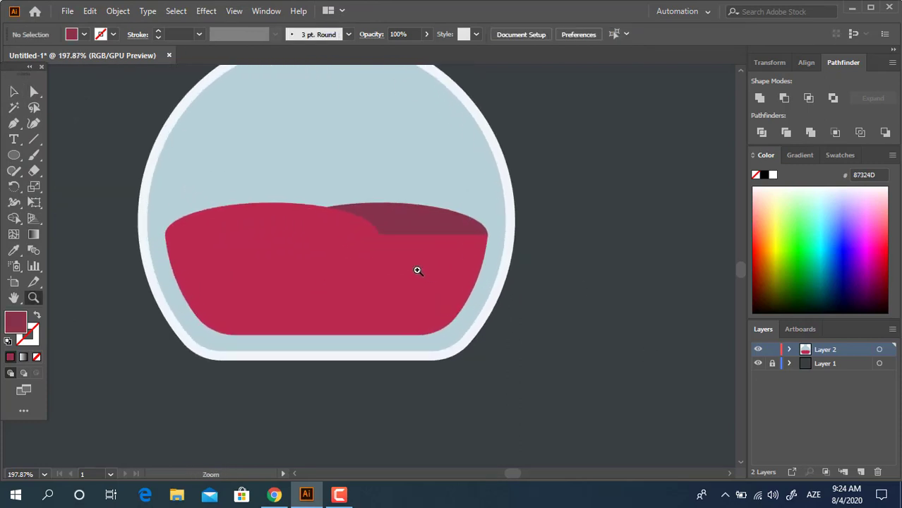
left_click_drag(385, 258, 414, 273)
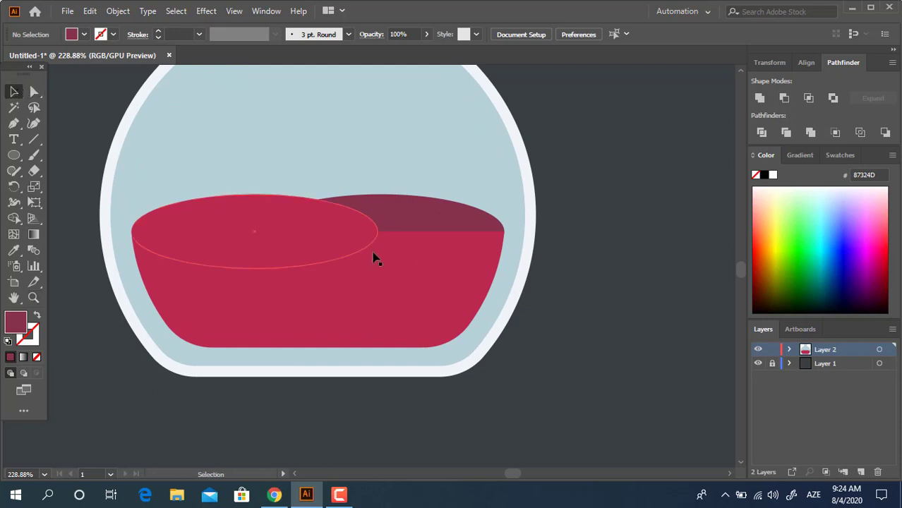
left_click(338, 227)
left_click(423, 276, "shift")
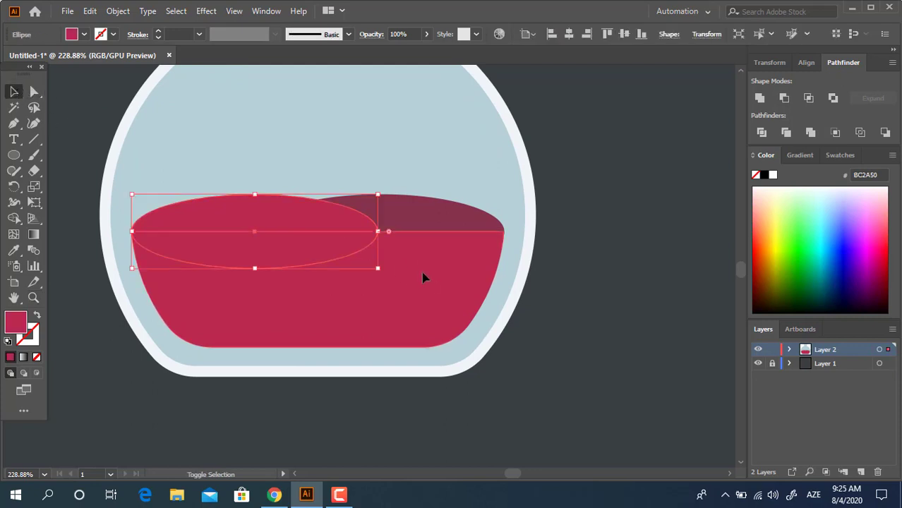
left_click(759, 98)
Round the inner corner where the ellipse meets the flat edge to a radius of about 89 px, forming a smooth wave.
left_click(33, 92)
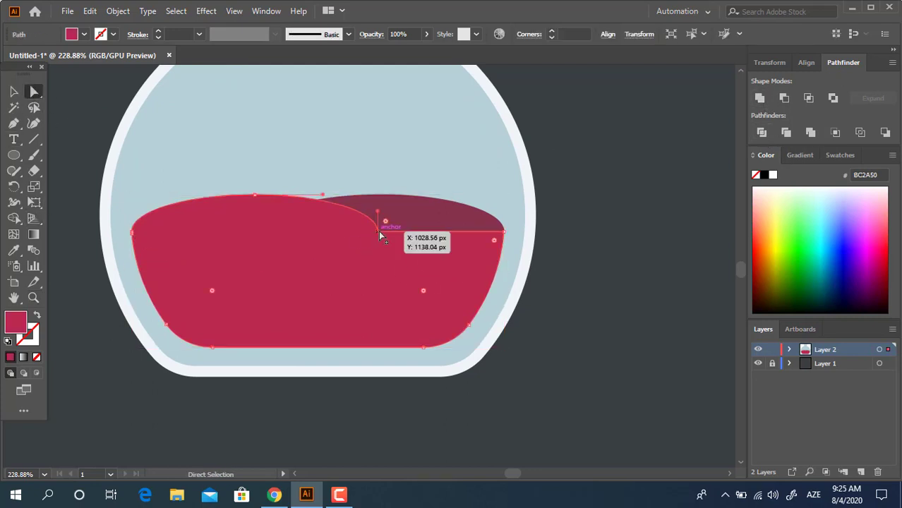
left_click_drag(379, 230, 656, 94)
key("ctrl+z")
left_click(379, 231)
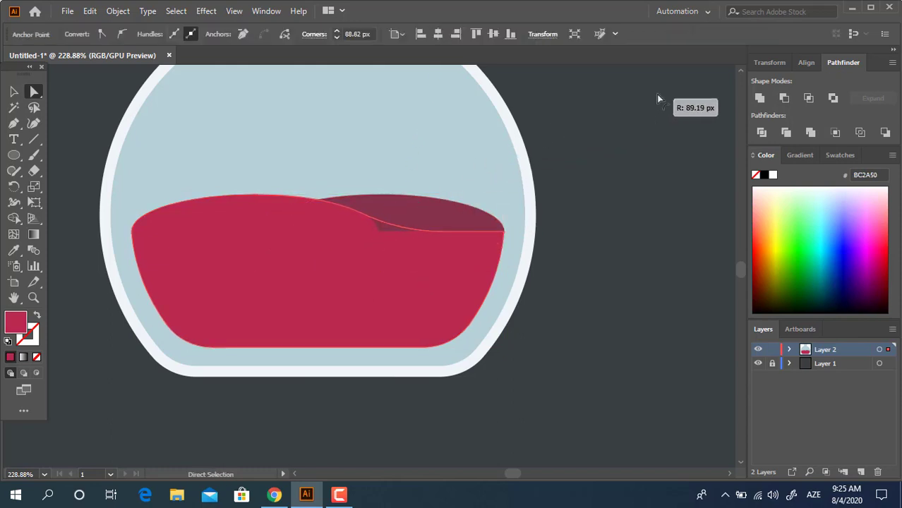
left_click(591, 289)
Move the dark ellipse out of the liquid area and paste a copy of the crimson liquid shape in front.
left_click(14, 92)
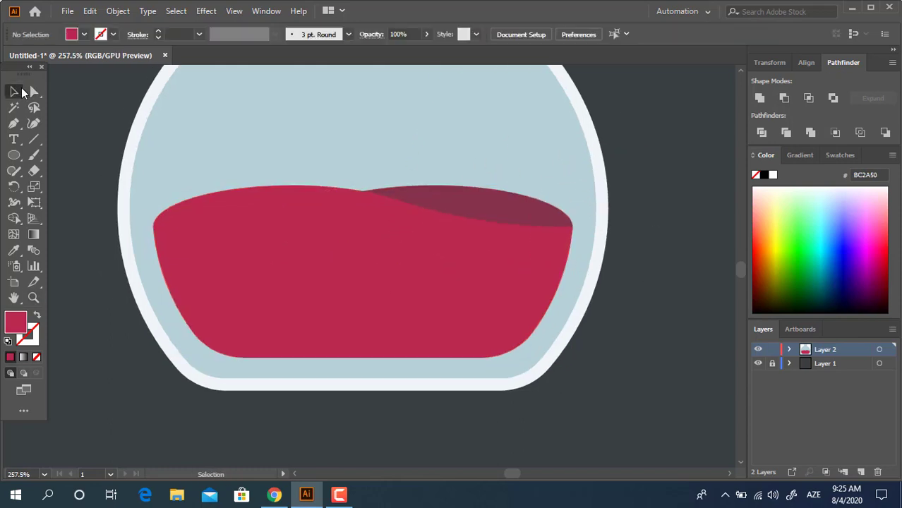
left_click_drag(484, 188, 710, 94)
left_click(266, 246)
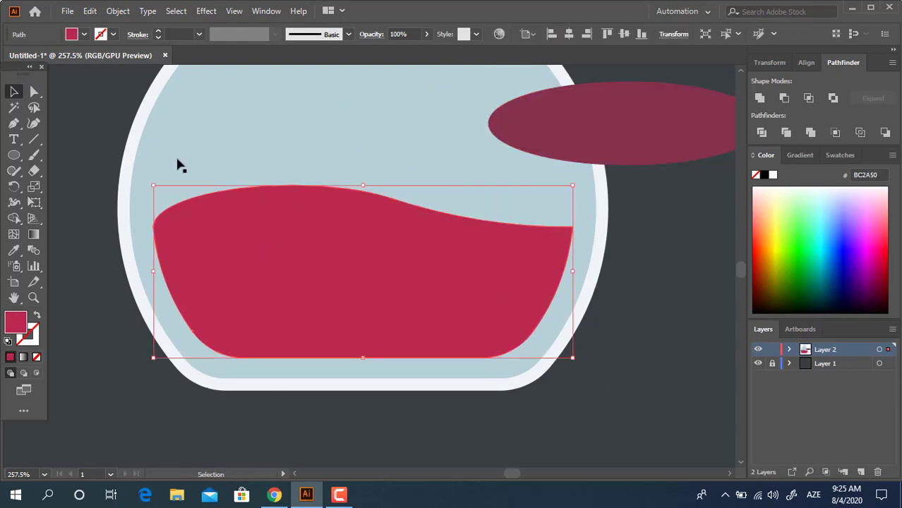
left_click(89, 10)
left_click(143, 75)
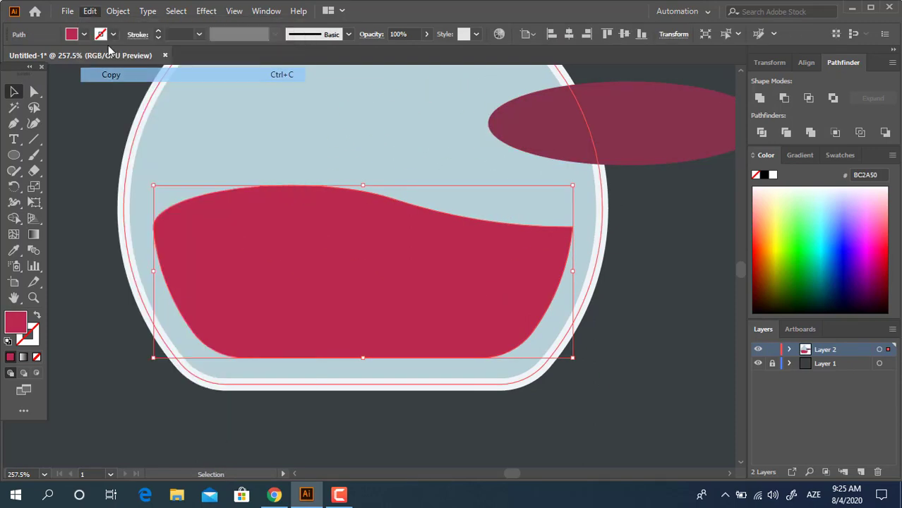
left_click(89, 11)
left_click(165, 104)
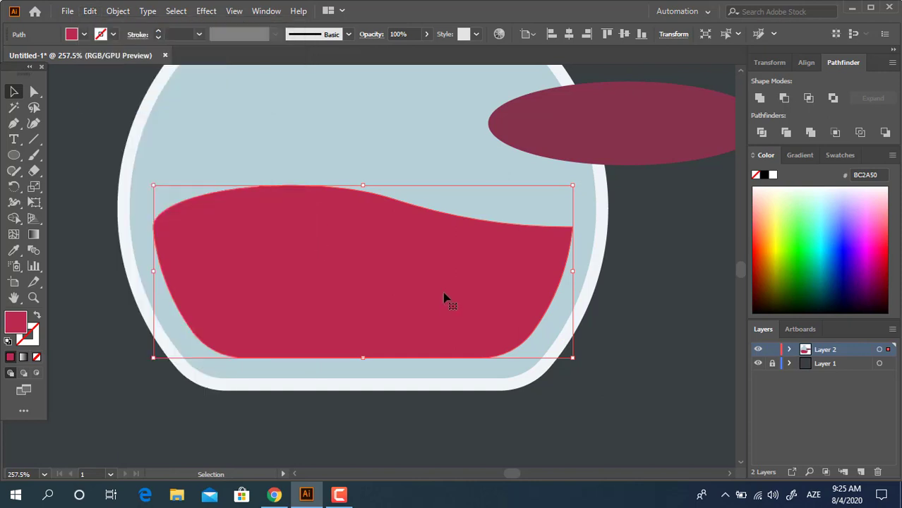
Reflect the pasted liquid copy left to right and fill it with the dark burgundy sampled from the ellipse.
right_click(440, 286)
mouse_move(523, 403)
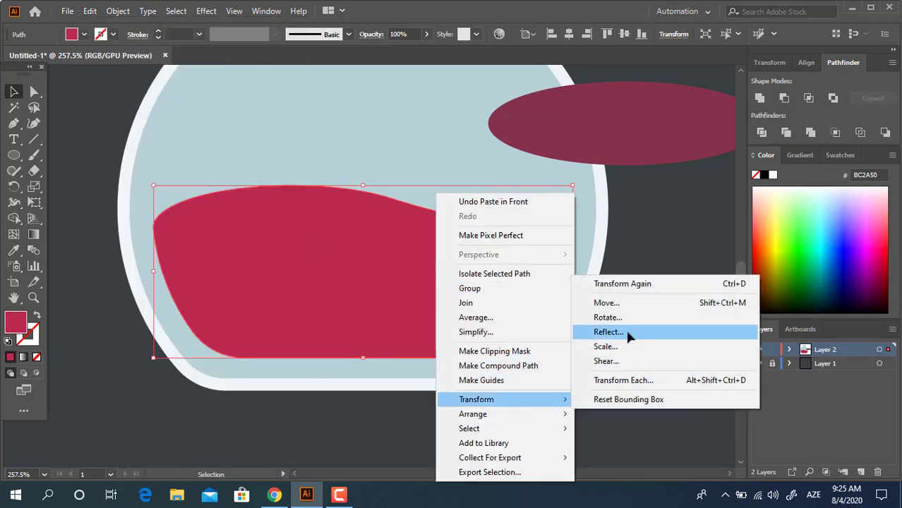
left_click(608, 329)
left_click(118, 215)
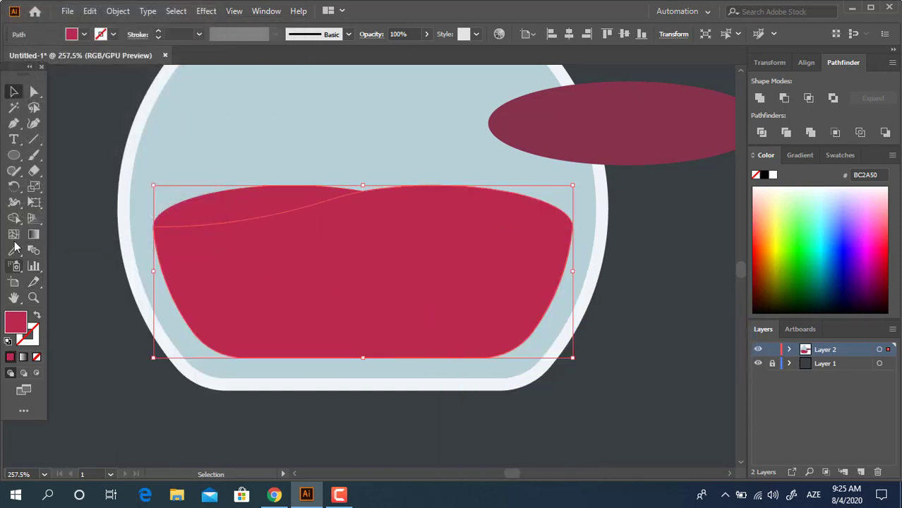
left_click(13, 250)
left_click(595, 125)
left_click(14, 92)
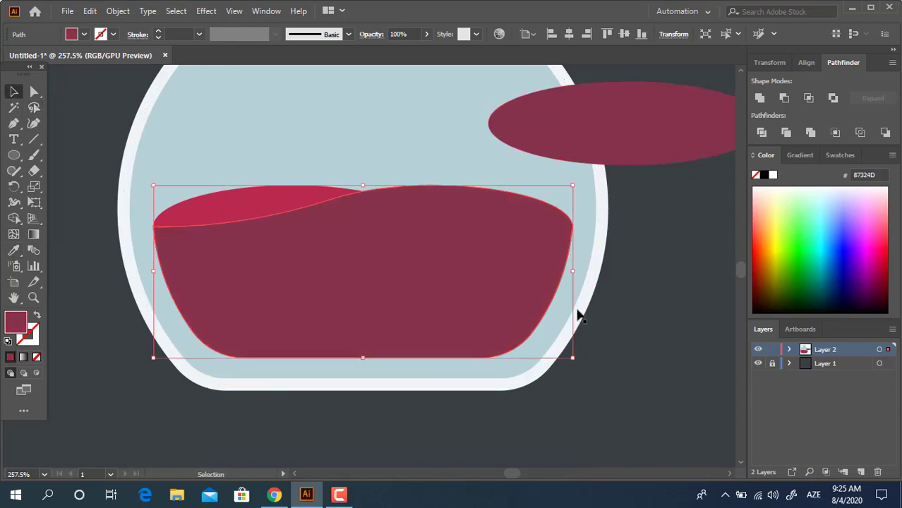
left_click(618, 322)
Send the mirrored burgundy liquid behind the crimson one and delete the leftover dark ellipse.
left_click(478, 272)
key("ctrl+shift+bracketleft")
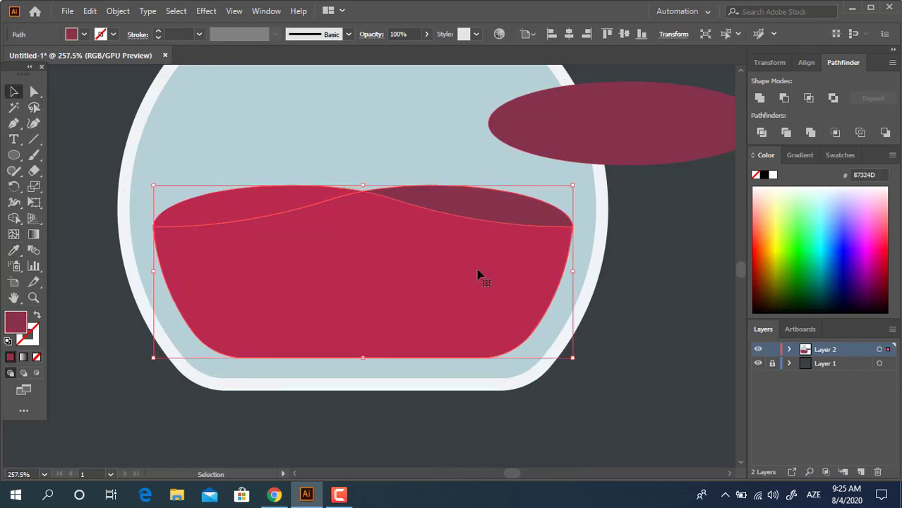
left_click(643, 127)
key("Delete")
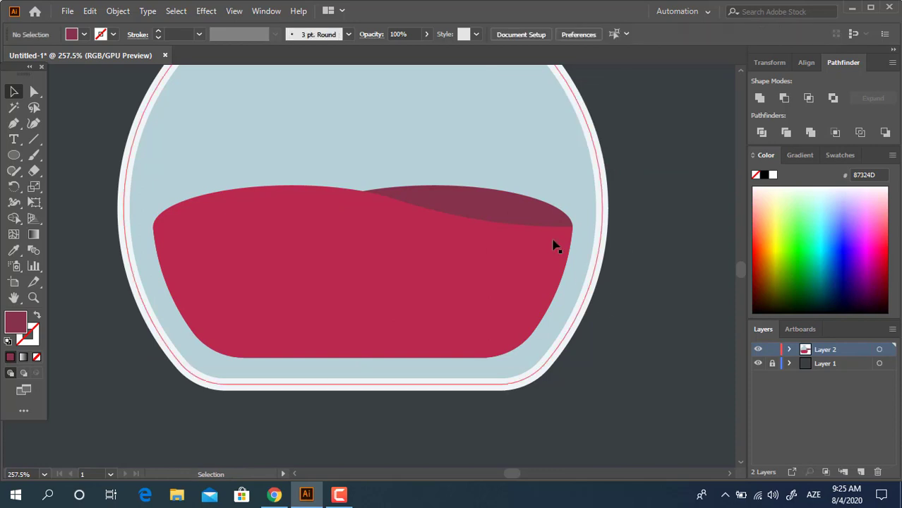
Inspect the crimson liquid and its darker back wave inside the flask.
key("z")
left_click_drag(598, 235, 876, 304)
left_click_drag(558, 264, 120, 275)
key("space")
left_click_drag(409, 250, 374, 197)
left_click_drag(466, 204, 412, 220)
key("space")
left_click_drag(413, 220, 461, 260)
left_click_drag(461, 261, 444, 294)
left_click_drag(444, 294, 464, 291)
left_click_drag(415, 273, 444, 273)
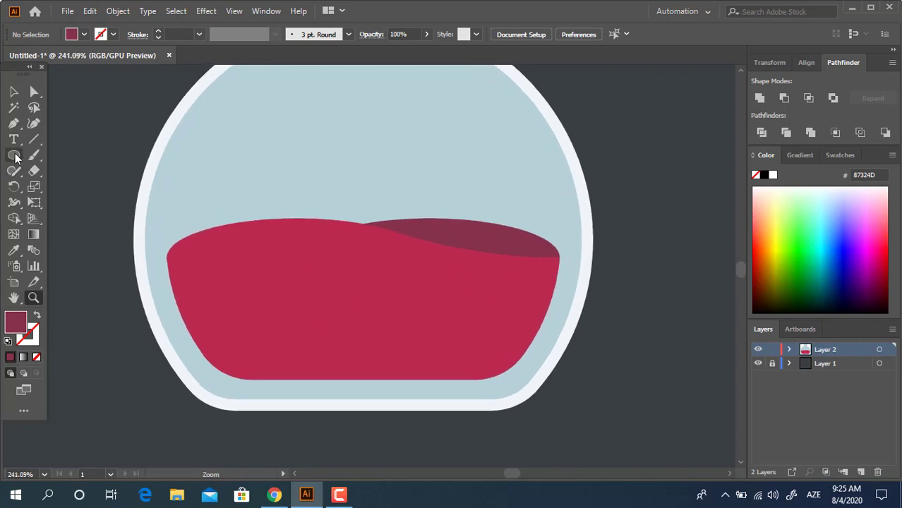
Draw a small burgundy circle inside the left part of the crimson liquid.
mouse_move(250, 201)
left_mouse_down()
mouse_move(308, 258)
mouse_move(246, 308)
left_mouse_up()
left_click(13, 92)
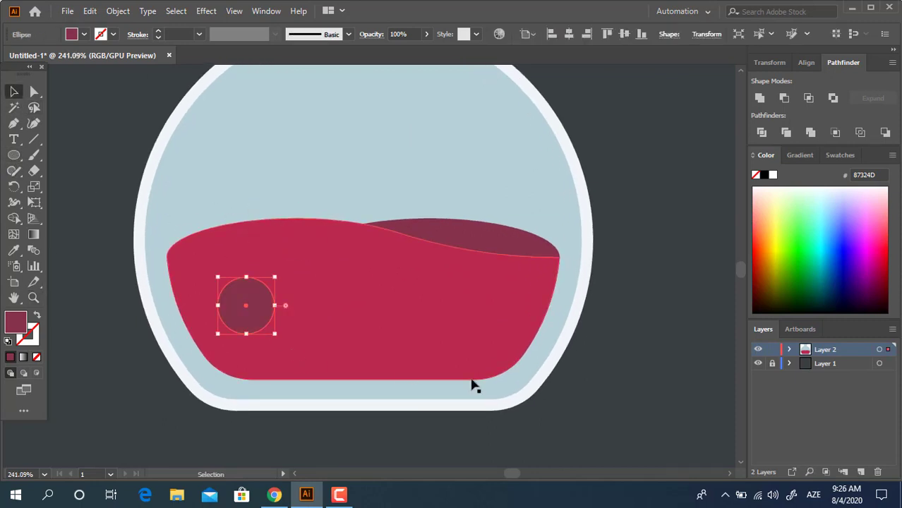
left_click(653, 392)
Move the small burgundy circle out of the liquid into the empty glass area above the crimson wave.
left_click_drag(451, 361, 491, 389)
left_click(242, 318)
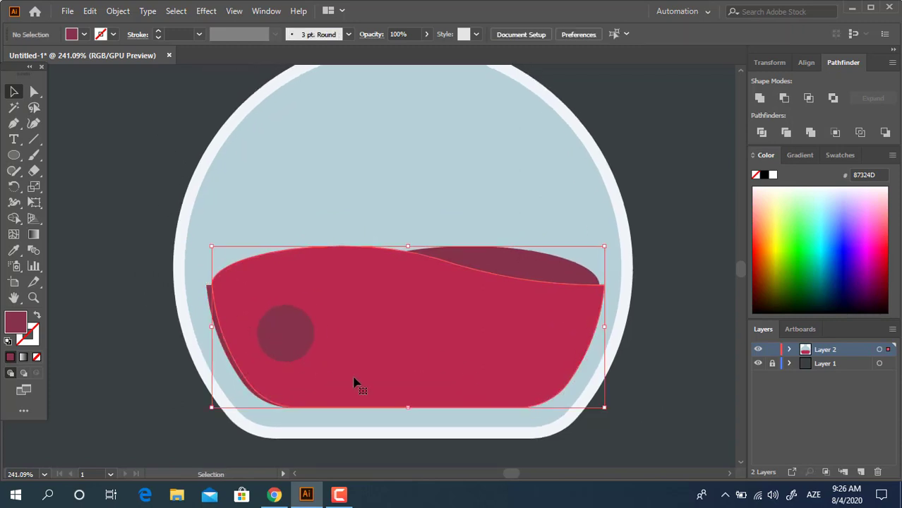
left_click(655, 387)
left_click_drag(286, 339, 328, 193)
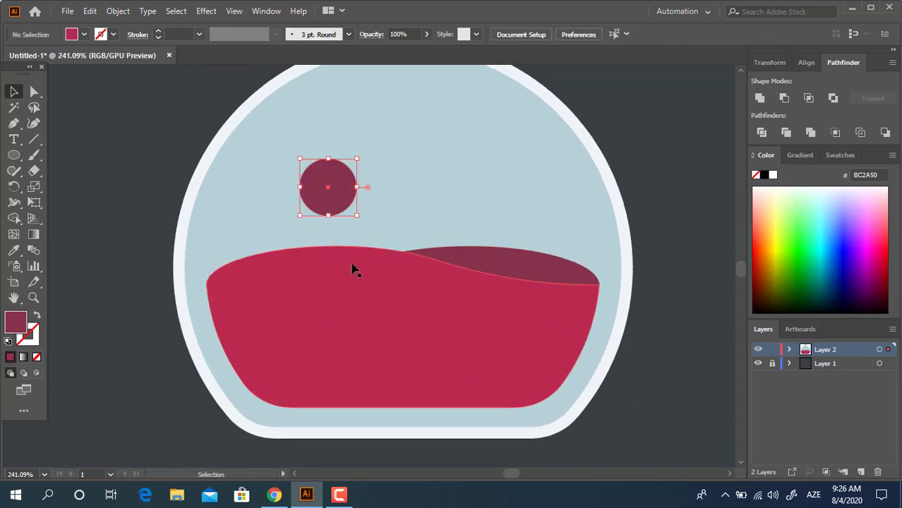
Save the crimson fill of the front liquid shape as a new colour swatch.
left_click(353, 268)
left_click(840, 155)
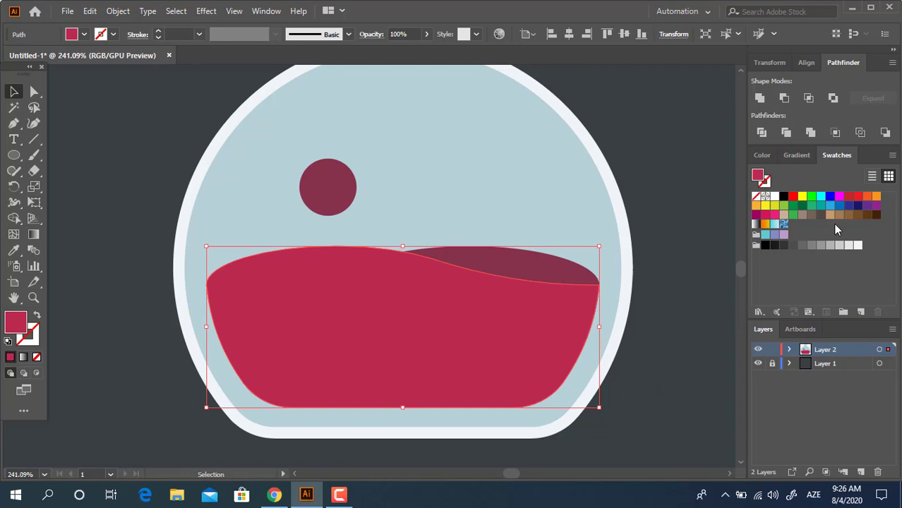
left_click(861, 312)
left_click(104, 239)
Fill the front liquid with orange-red EF4A29 and save that colour as a new swatch.
double_click(17, 323)
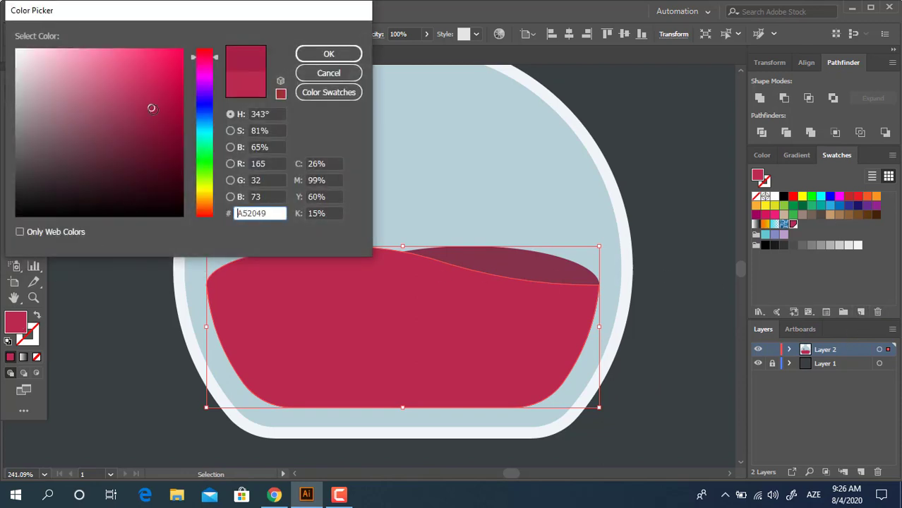
left_click(153, 69)
left_click(161, 77)
left_click(204, 206)
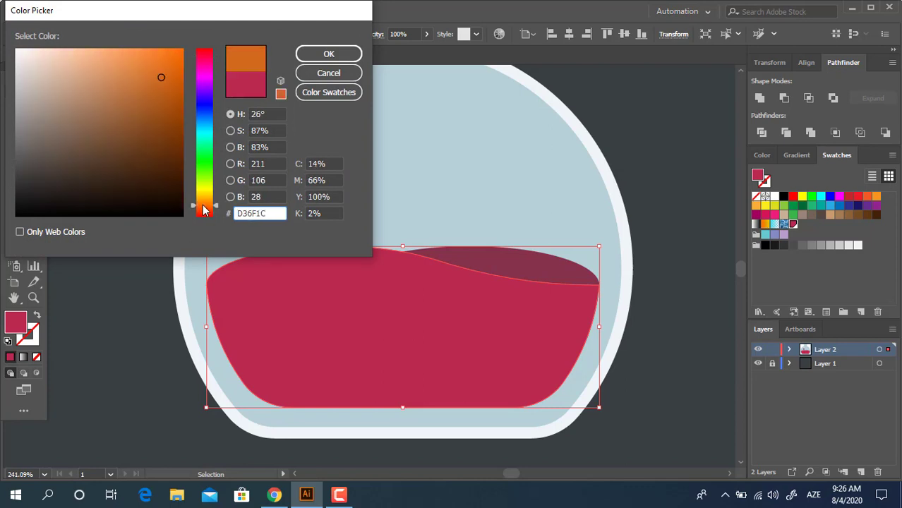
left_click_drag(204, 212, 205, 218)
left_click(154, 58)
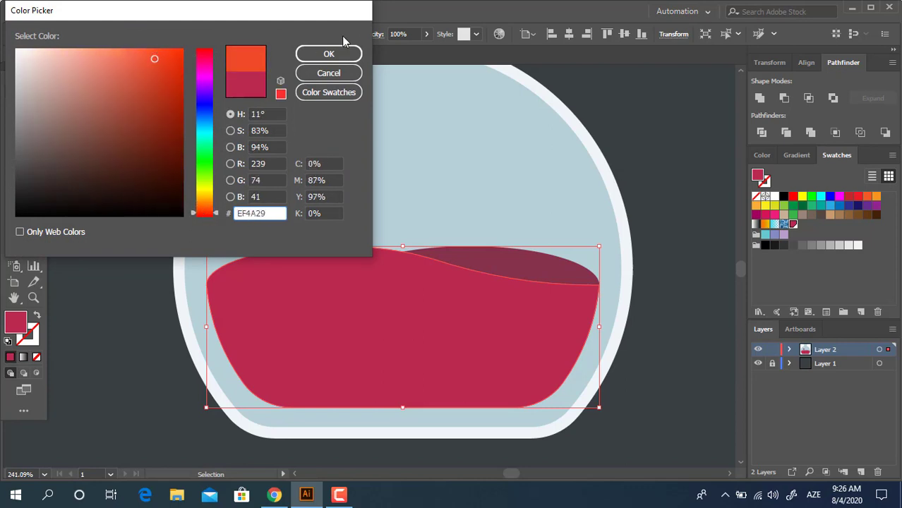
left_click(329, 54)
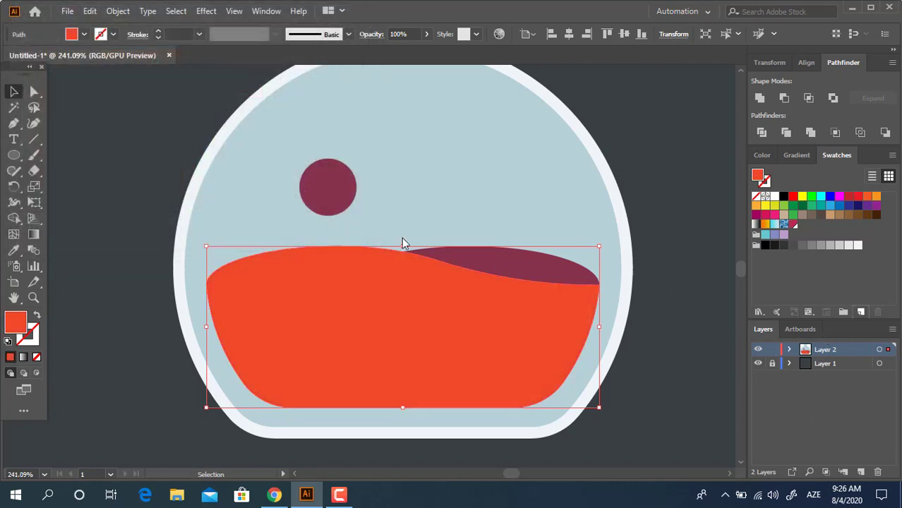
left_click(115, 237)
Apply a linear gradient to the front liquid running from the saved crimson swatch to the saved orange-red swatch.
left_click(34, 234)
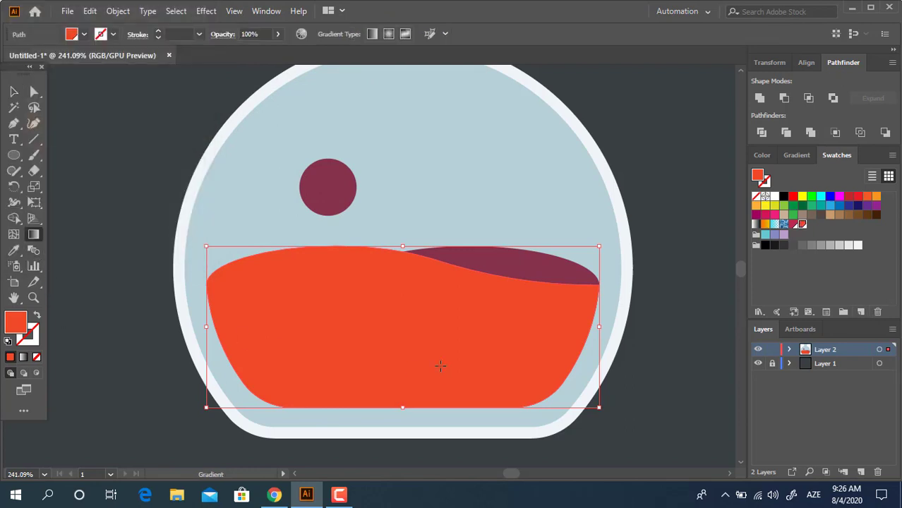
left_click(440, 365)
double_click(206, 328)
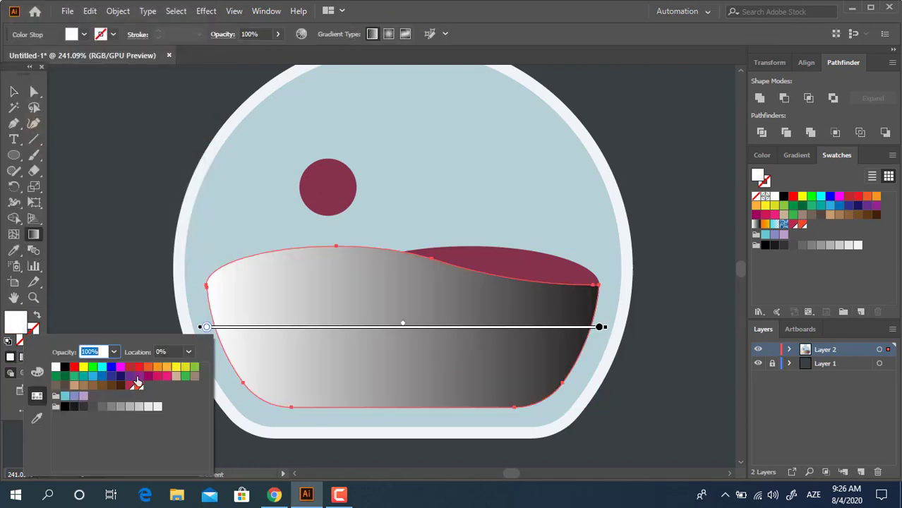
left_click(130, 387)
left_click(599, 327)
double_click(599, 327)
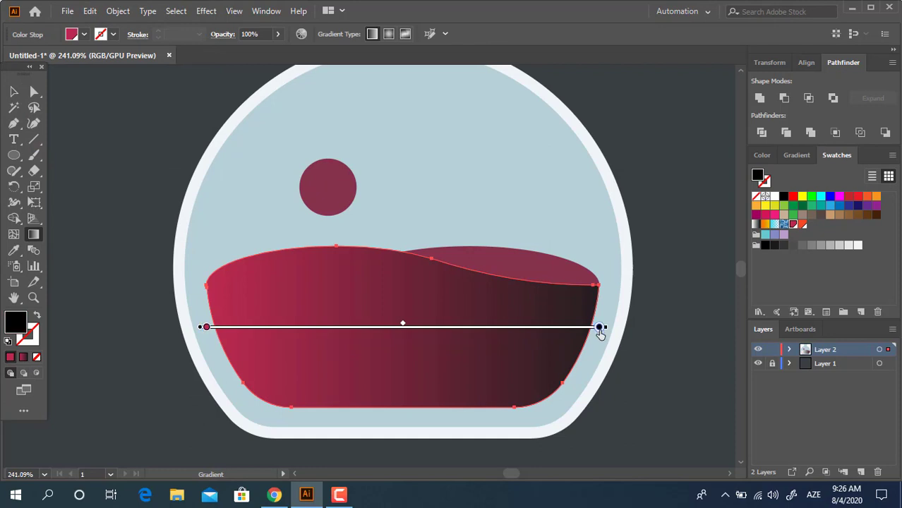
left_click(599, 328)
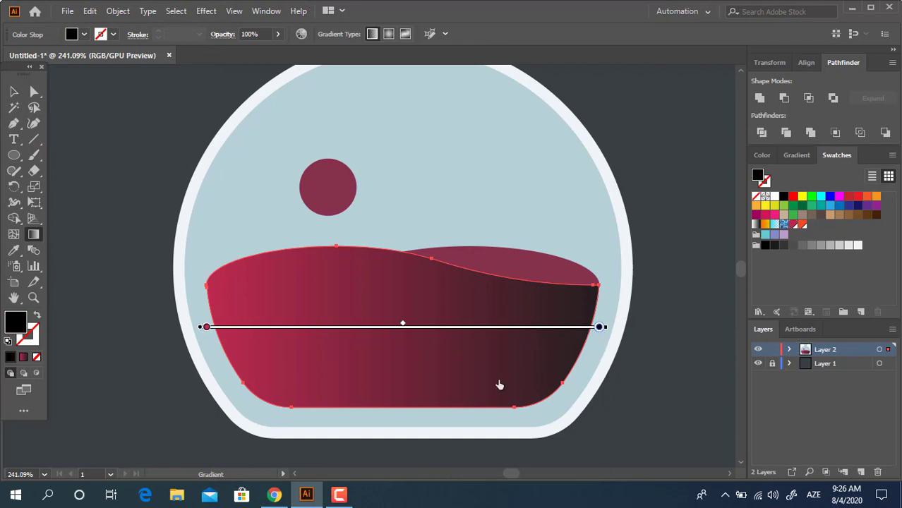
left_click(533, 386)
left_click(469, 270)
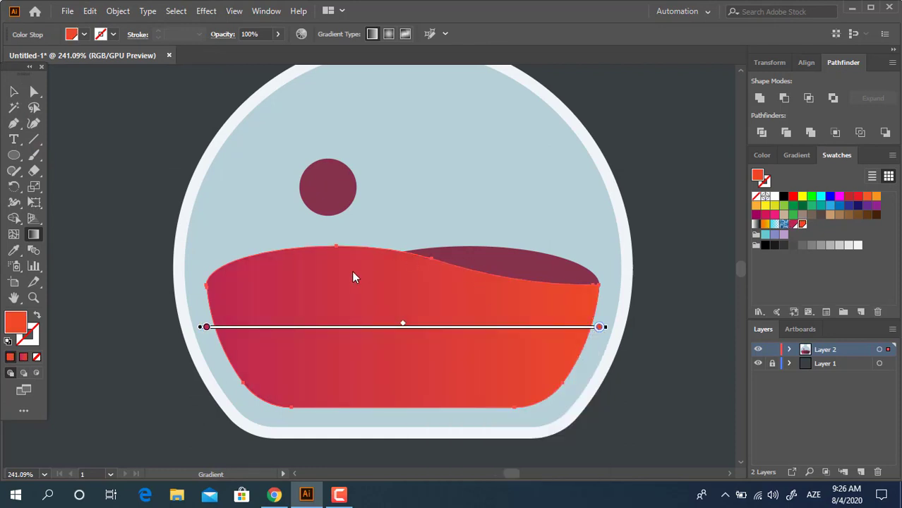
Redirect the liquid's gradient vertically, with crimson above the wave and orange-red toward the flask's base.
key("z")
left_click_drag(437, 253, 353, 230)
left_click(34, 234)
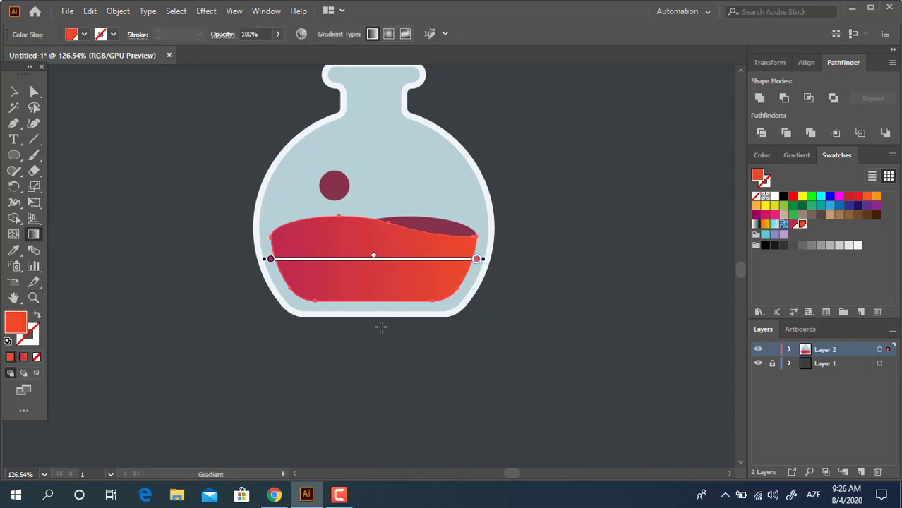
left_click_drag(374, 332, 373, 217)
left_click_drag(374, 265, 374, 354)
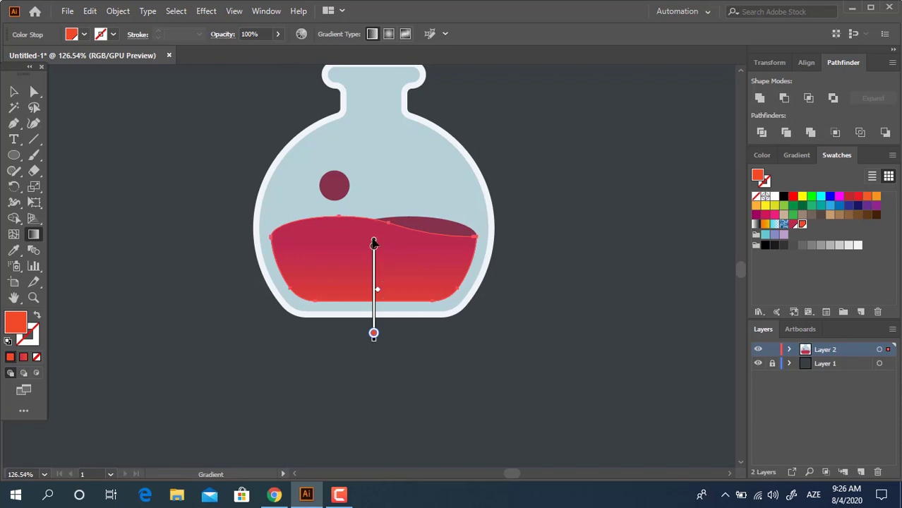
left_click_drag(373, 206, 373, 295)
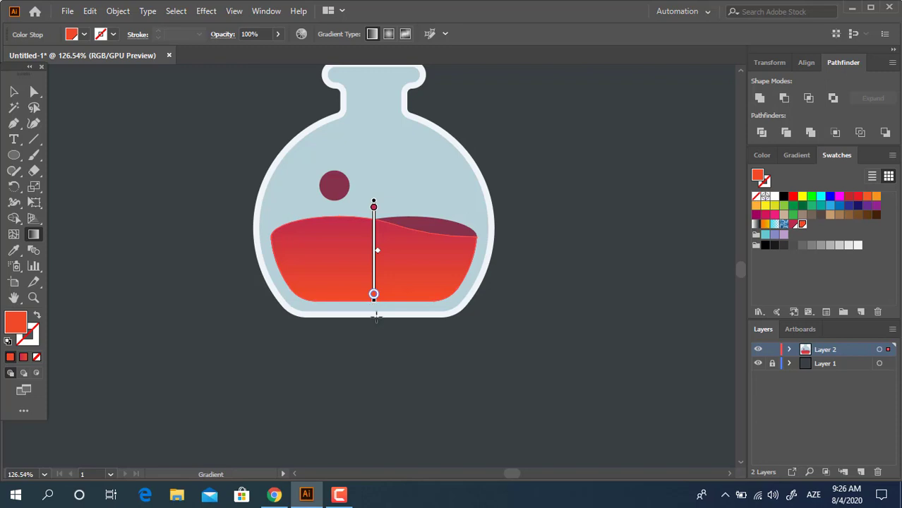
Stretch the vertical gradient so its crimson start sits near the wave line and its orange-red end lies below the flask.
key("z")
left_click_drag(377, 317, 451, 322)
left_click(33, 235)
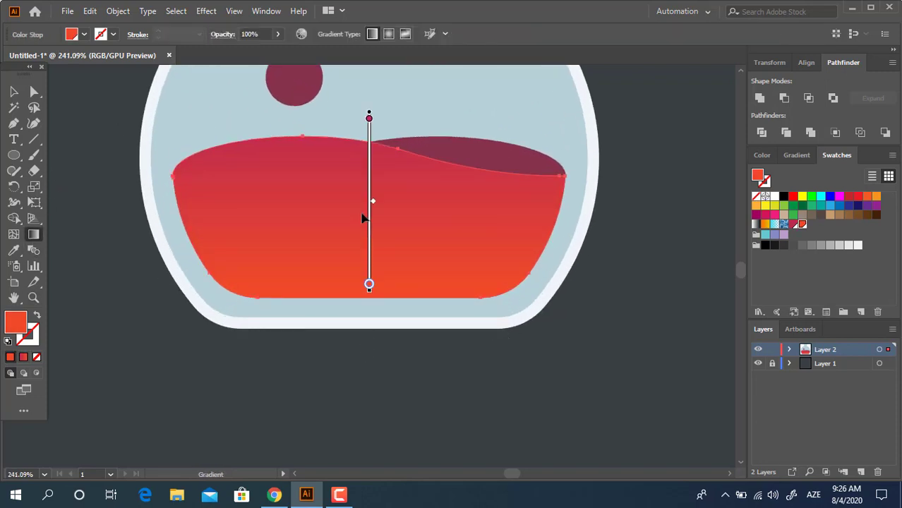
left_click_drag(369, 284, 368, 339)
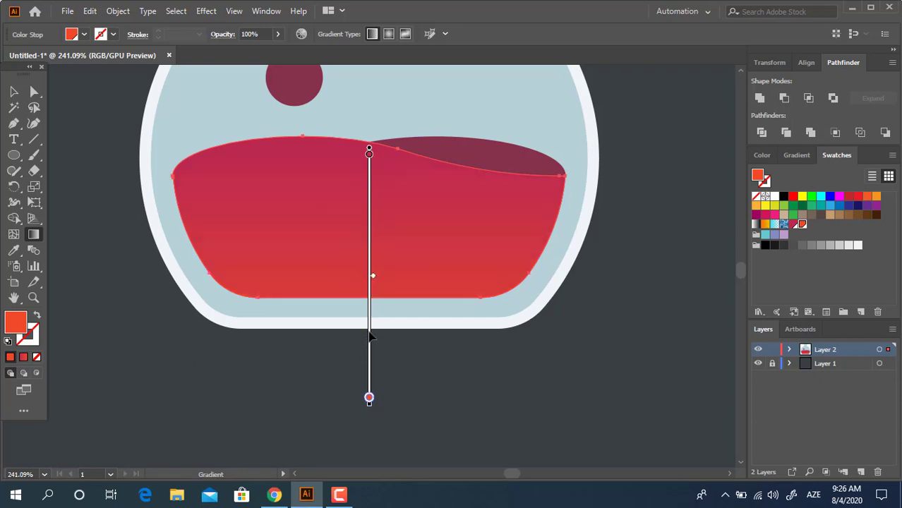
key("z")
left_click_drag(376, 253, 234, 293)
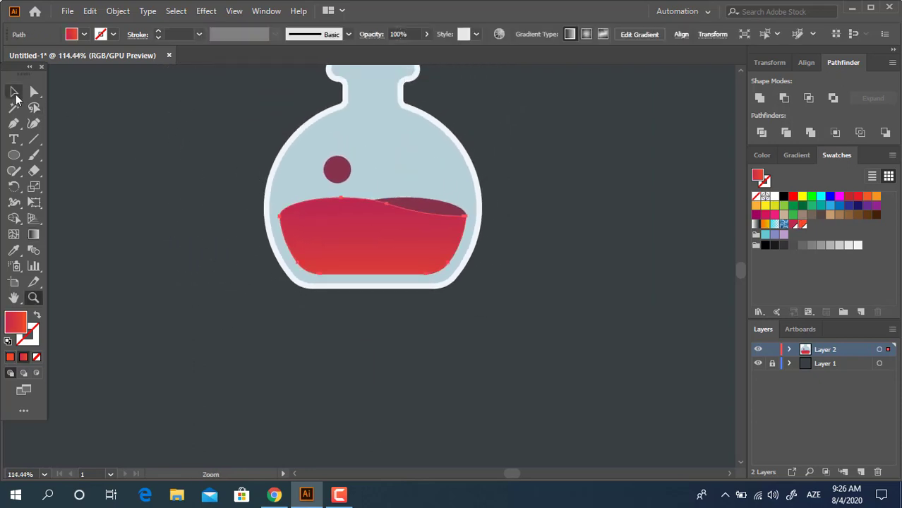
left_click(16, 97)
left_click(506, 284)
Move the burgundy circle from the empty glass area down into the right half of the liquid.
key("z")
left_click_drag(422, 169, 518, 223)
key("space")
mouse_move(346, 291)
left_mouse_down()
mouse_move(359, 252)
mouse_move(381, 241)
mouse_move(344, 307)
left_mouse_up()
left_click_drag(250, 167, 371, 307)
left_click(499, 373)
Add two smaller copies of the burgundy bubble, one just below it and one near the liquid's left edge.
left_click_drag(430, 252, 237, 272)
key("z")
left_click_drag(397, 286, 350, 294)
left_click_drag(351, 288, 498, 325)
left_click_drag(261, 254, 203, 246)
left_click_drag(420, 298, 247, 261)
left_click(537, 309)
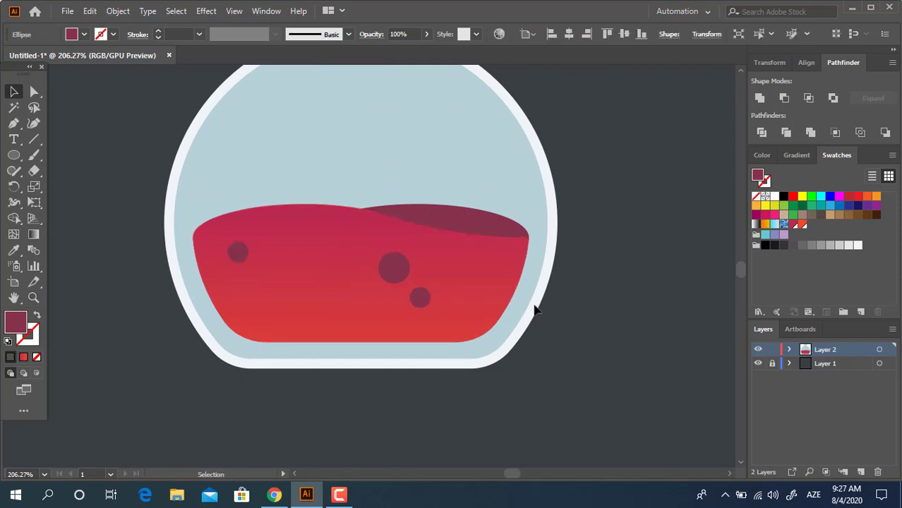
Draw a larger burgundy circle where the two waves meet and send it behind the front liquid.
left_click_drag(510, 280, 283, 302)
left_click_drag(425, 306, 274, 311)
left_click_drag(309, 273, 354, 329)
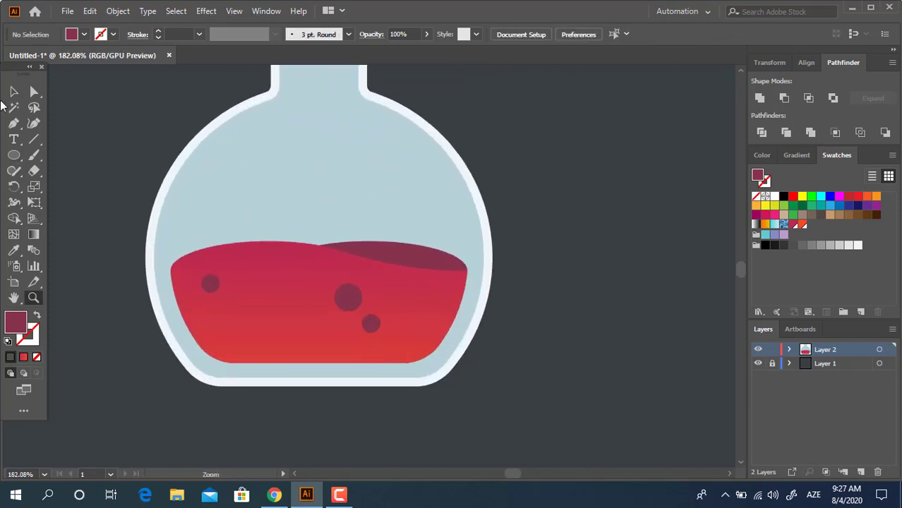
key("z")
left_click_drag(367, 241, 459, 296)
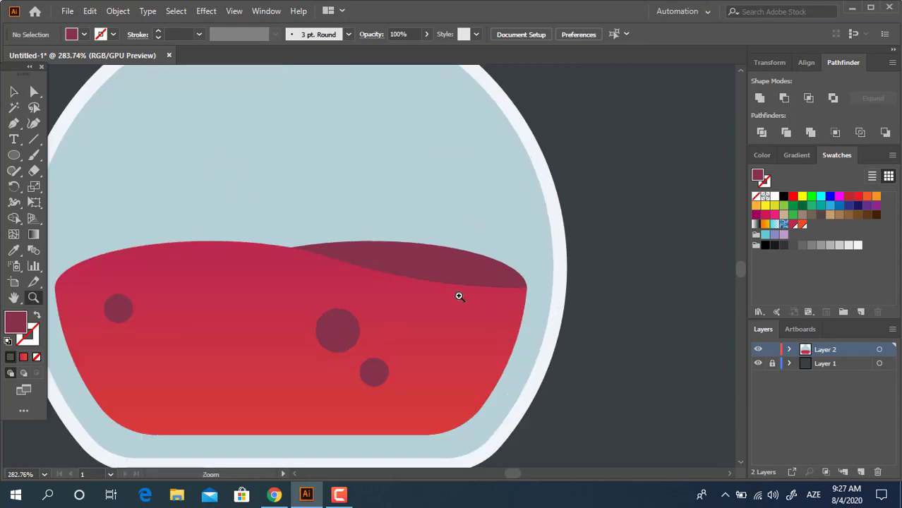
left_click_drag(296, 228, 367, 308)
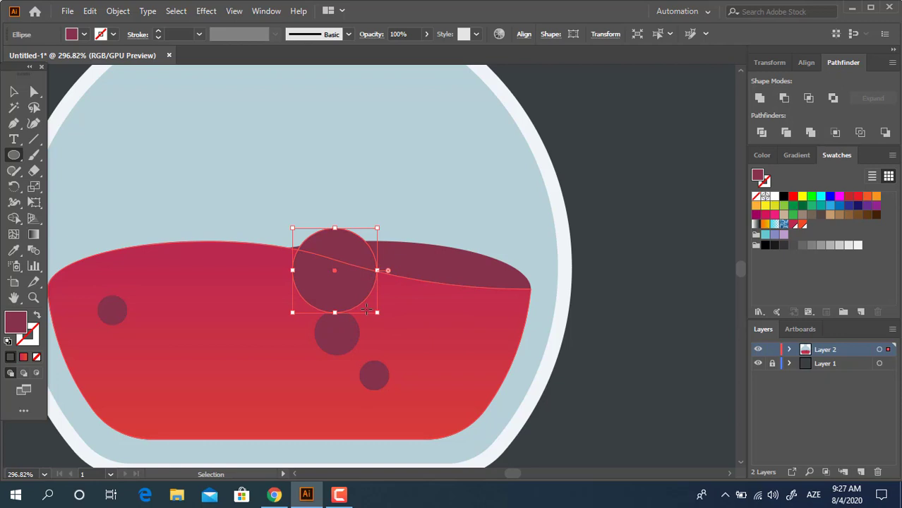
key("ctrl+bracketleft")
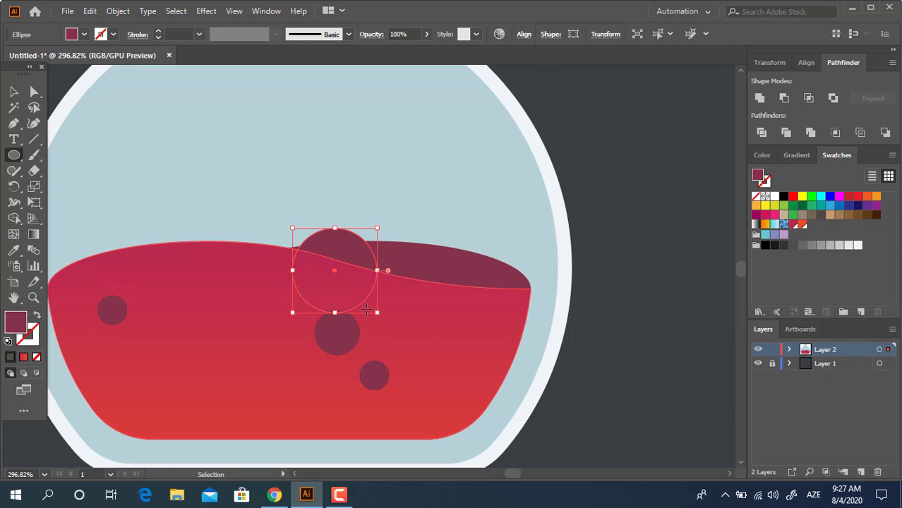
Fill the half-hidden circle at the wave crossing with pink CC4E7B.
double_click(17, 319)
left_click_drag(113, 111, 120, 82)
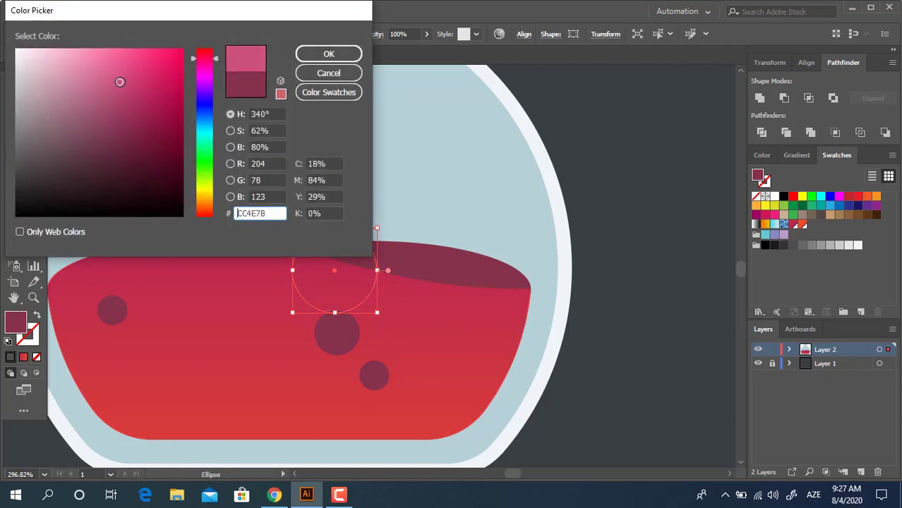
left_click(346, 53)
left_click_drag(398, 230, 0, 77)
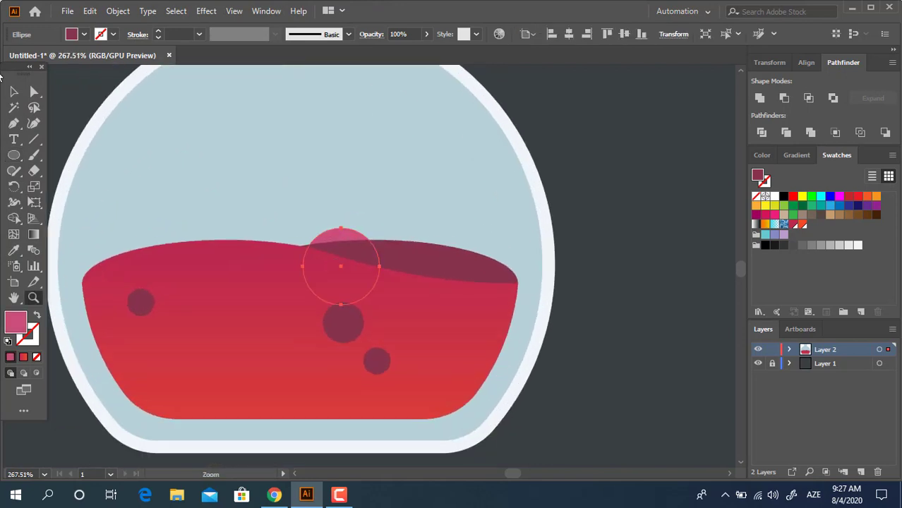
left_click(11, 92)
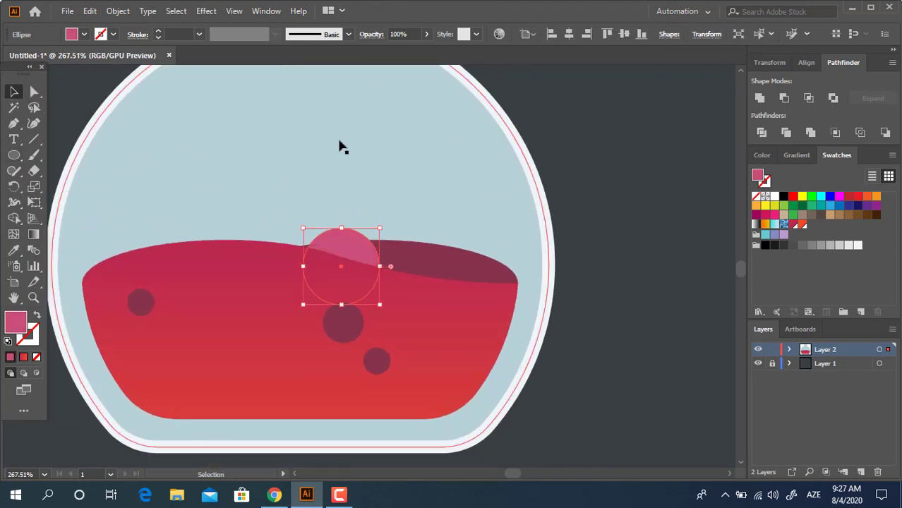
left_click(548, 293)
Duplicate the pink circle onto the dark back wave and scale the copy down to about half size.
left_click_drag(311, 241, 441, 261)
left_click(591, 325)
left_click(608, 351)
left_click_drag(449, 318, 428, 285, "alt+shift")
left_click(580, 330)
key("z")
left_click_drag(391, 222, 287, 256)
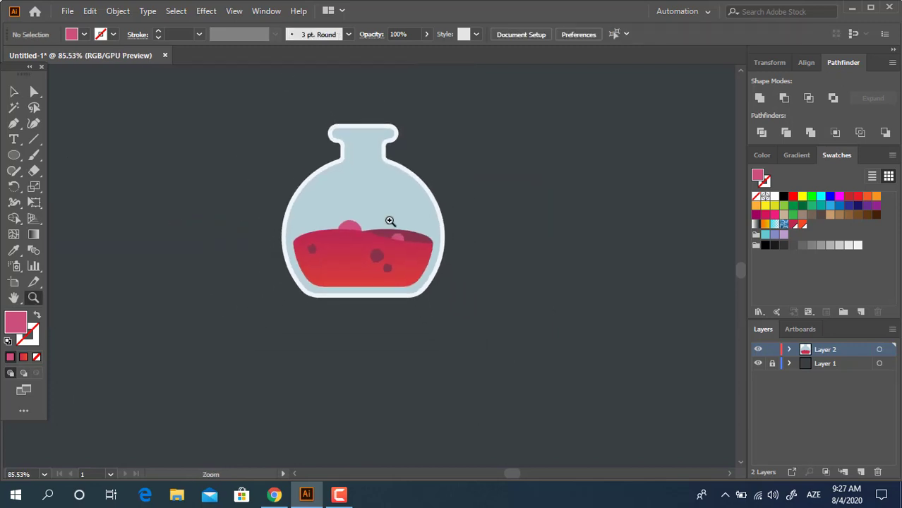
Copy the smaller pink bubble to the left slope of the front wave, partly hidden behind the liquid.
left_click_drag(351, 240, 469, 338)
left_click_drag(300, 274, 295, 319)
left_click_drag(131, 170, 163, 267)
left_click_drag(349, 324, 309, 364, "alt")
key("z")
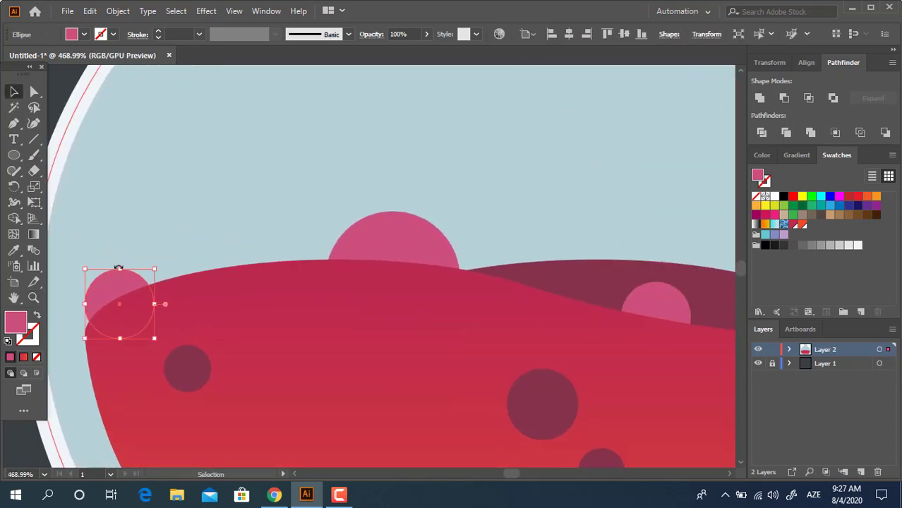
left_click_drag(119, 269, 207, 247, "ctrl")
Scale down the pink bubble on the left slope so only a small cap rises above the wave.
left_click_drag(267, 252, 212, 251)
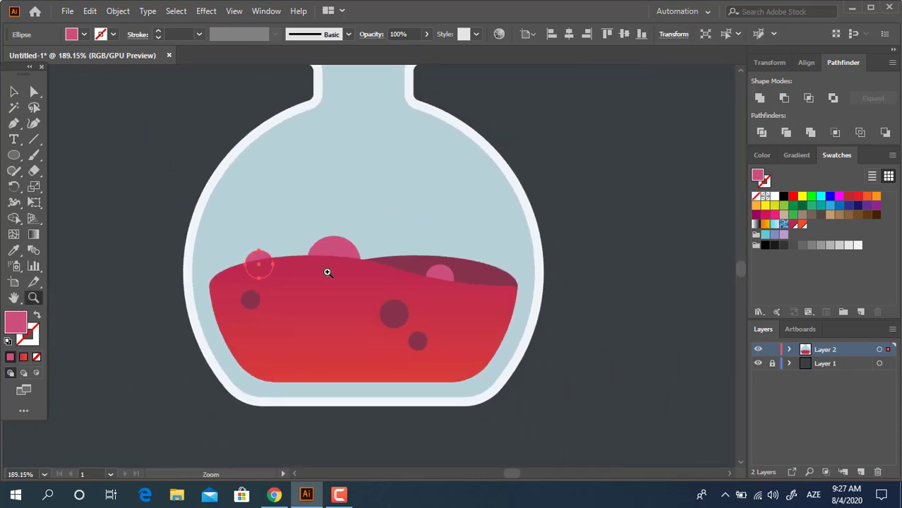
left_click_drag(305, 259, 454, 317)
left_click(14, 92)
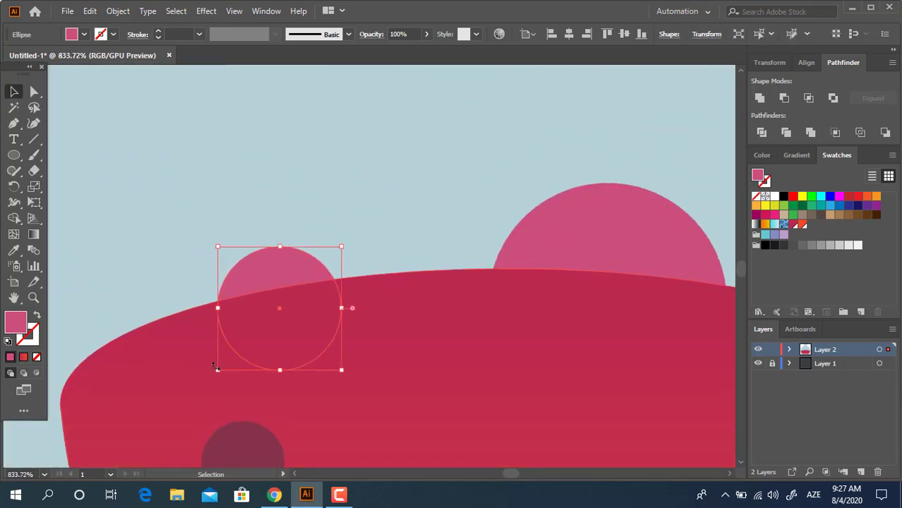
left_click_drag(219, 372, 242, 350, "alt+shift")
key("z")
left_click_drag(336, 282, 56, 285)
left_click_drag(315, 316, 273, 322)
left_click_drag(344, 315, 415, 331)
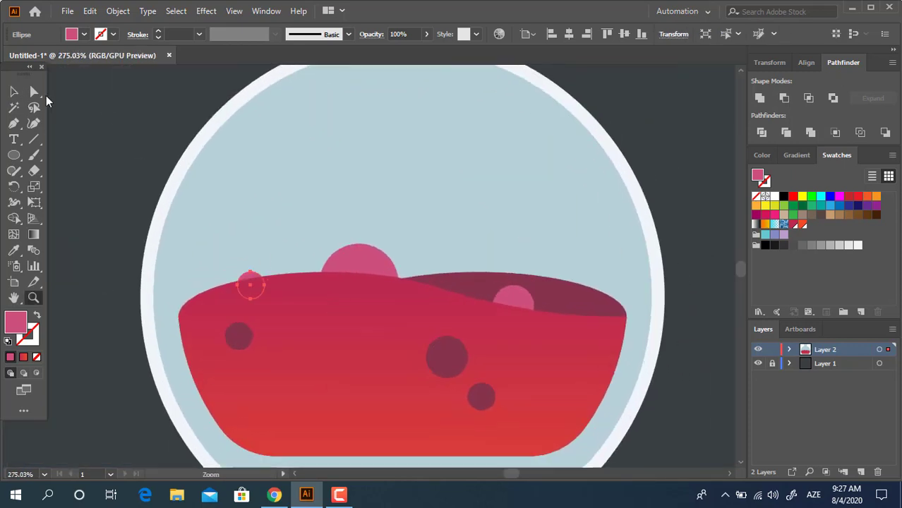
left_click(14, 91)
Try to duplicate the smallest pink bubble to the right along the wave.
key("z")
left_click_drag(256, 274, 431, 332)
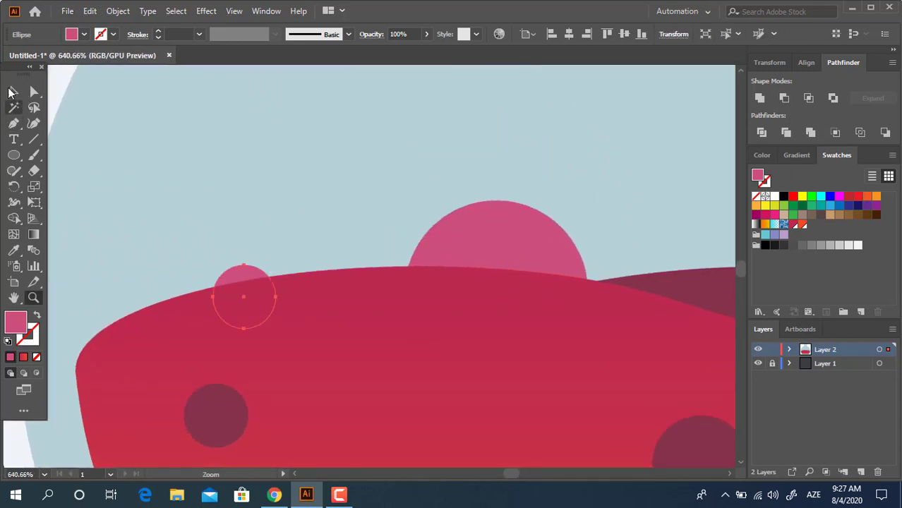
key("v")
left_click_drag(233, 279, 745, 264, "alt")
key("ctrl+z")
Copy the smallest pink bubble onto the crest of the dark back wave and match its fill to that wave's burgundy.
left_click_drag(536, 310, 191, 299)
key("z")
left_click_drag(330, 224, 91, 204)
left_click(14, 92)
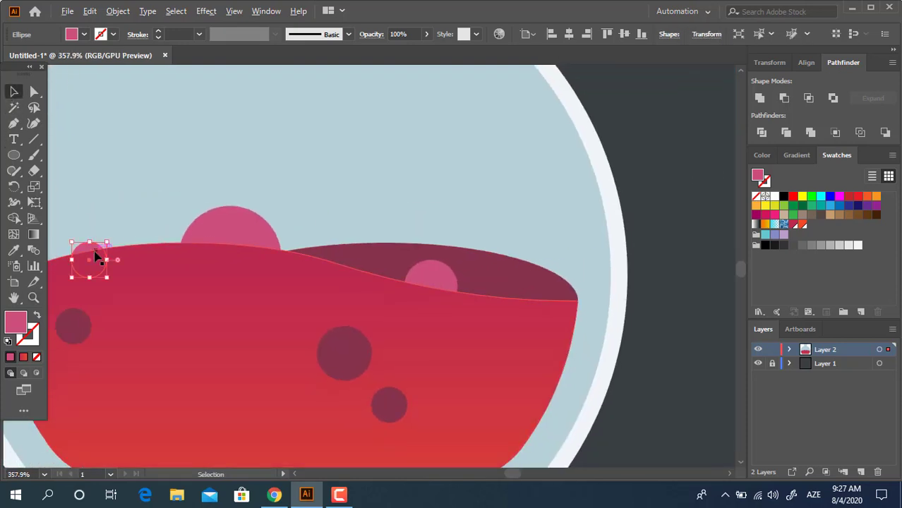
key("z")
left_click_drag(83, 260, 441, 243)
left_click(14, 93)
left_click(17, 255)
left_click(599, 286)
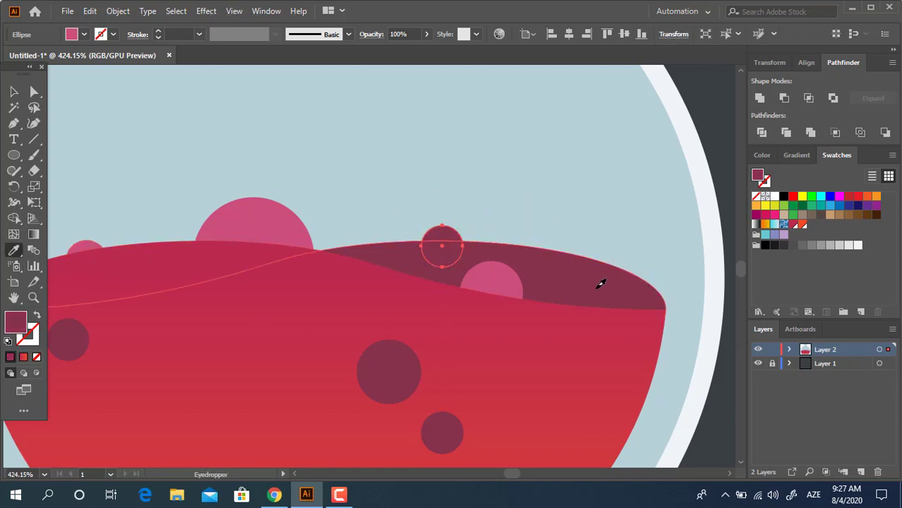
Place copies of the large and medium pink bubbles in the empty glass above the liquid, the larger one near the neck.
key("z")
left_click_drag(583, 279, 338, 298)
key("space")
left_click_drag(476, 292, 420, 331)
left_click_drag(560, 358, 498, 338)
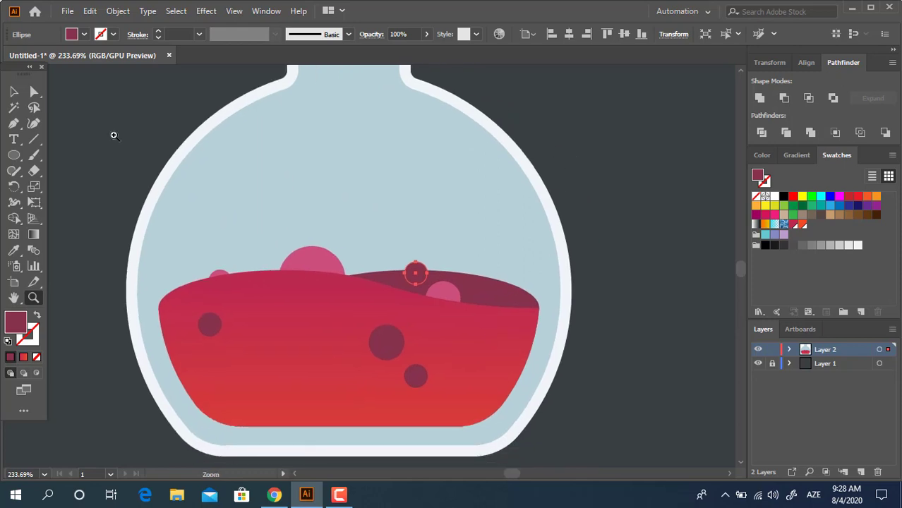
left_click(14, 92)
left_click(546, 329)
left_click(649, 334)
left_click_drag(648, 333, 671, 415)
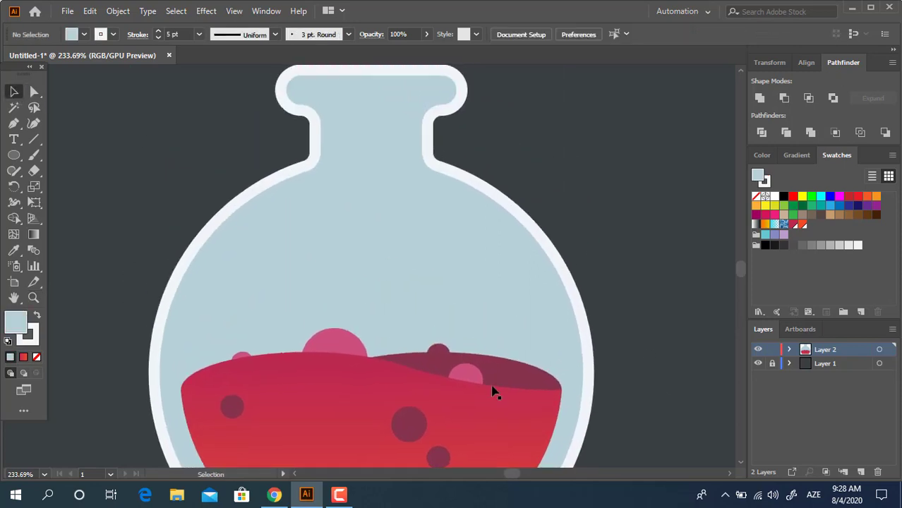
left_click_drag(460, 369, 379, 247)
left_click(657, 379)
left_click(664, 370)
left_click(619, 326)
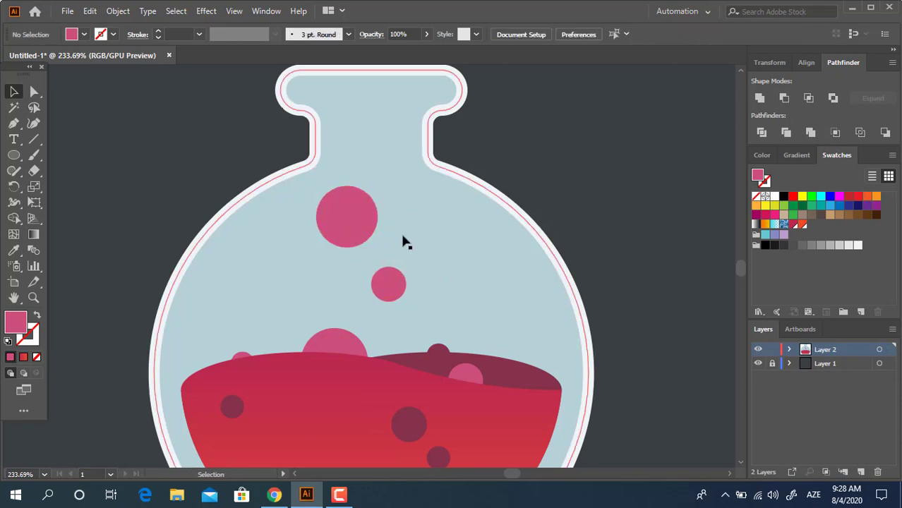
Place a copy of the smallest pink bubble in the empty glass just above the half-submerged large pink bubble.
key("z")
left_click_drag(462, 196, 205, 205)
left_click_drag(437, 201, 614, 310)
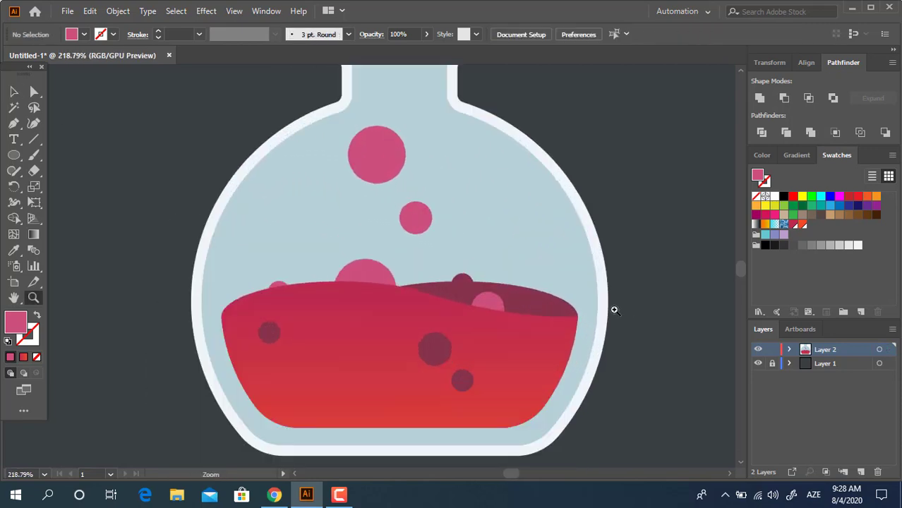
left_click(14, 92)
left_click_drag(410, 231, 375, 239)
left_click(681, 256)
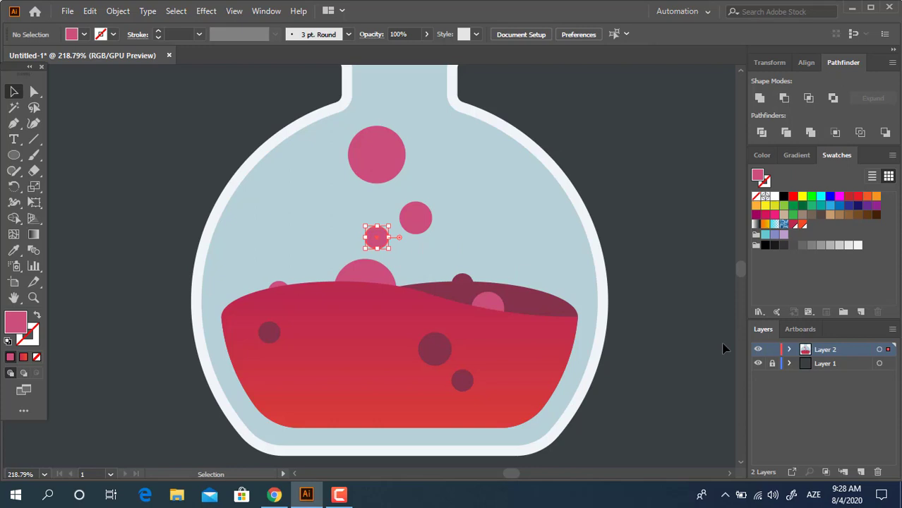
Spread out the three floating pink bubbles, shifting the large and medium ones up-right and the small one down-right.
left_click(615, 329)
left_click_drag(417, 220, 437, 206)
left_click_drag(389, 159, 406, 148)
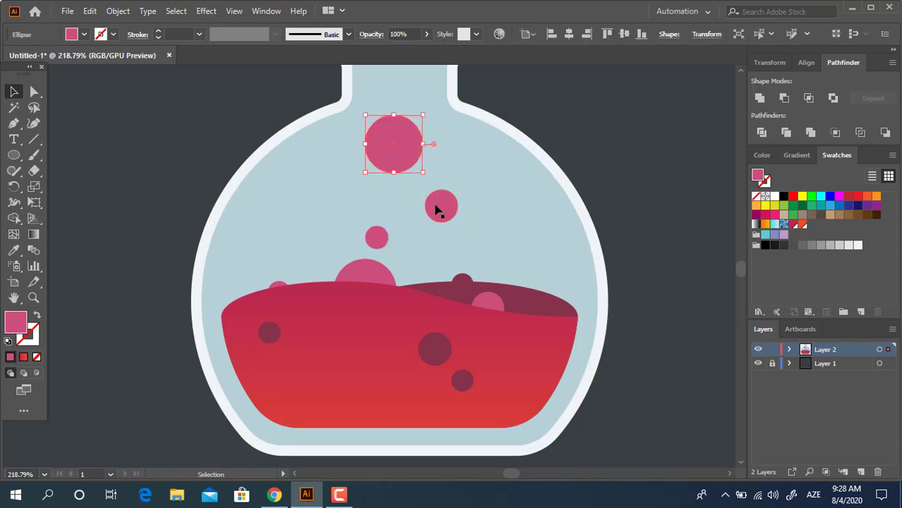
left_click(437, 210)
left_click_drag(381, 237, 393, 246)
Copy the large floating pink bubble up over the flask's mouth and enlarge the copy.
key("z")
left_click_drag(477, 204, 387, 218)
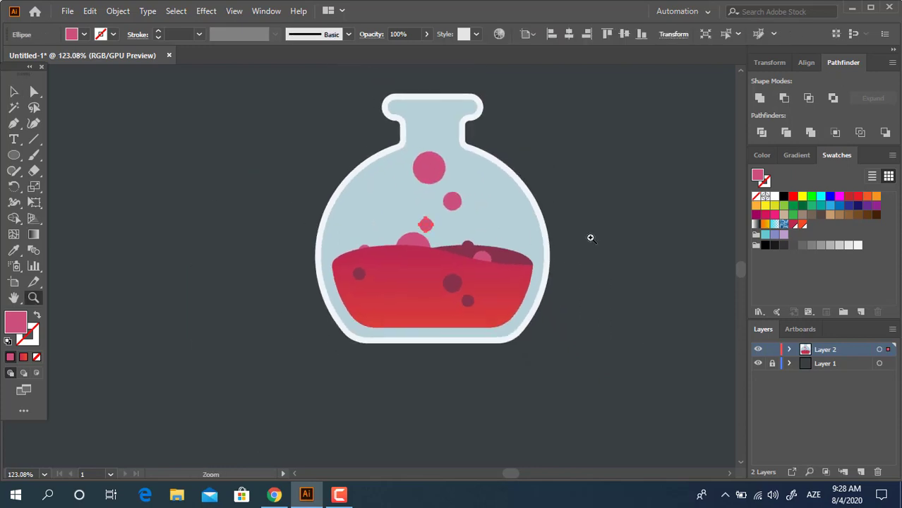
left_click_drag(591, 238, 567, 305)
left_click(475, 219)
key("v")
left_click_drag(392, 247, 437, 196)
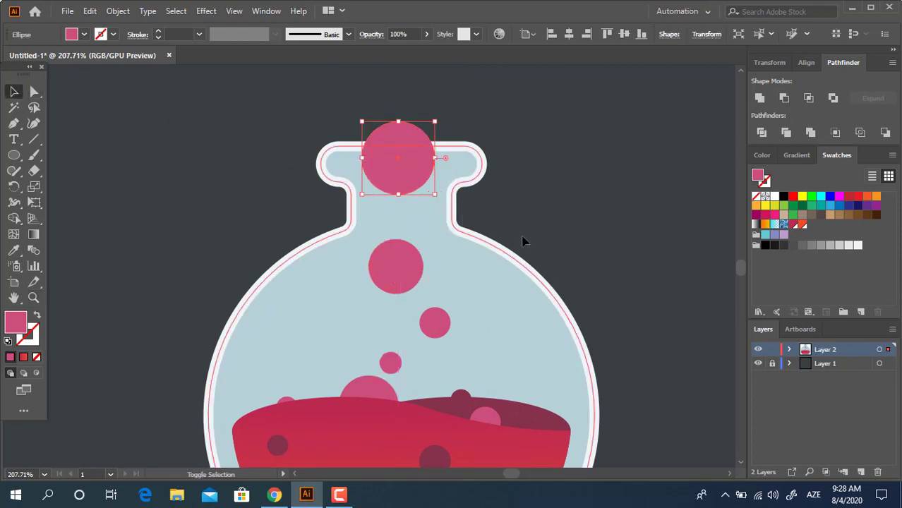
left_click(500, 235)
Turn the enlarged bubble into a ring by subtracting a smaller concentric copy with Minus Front.
left_click(423, 182)
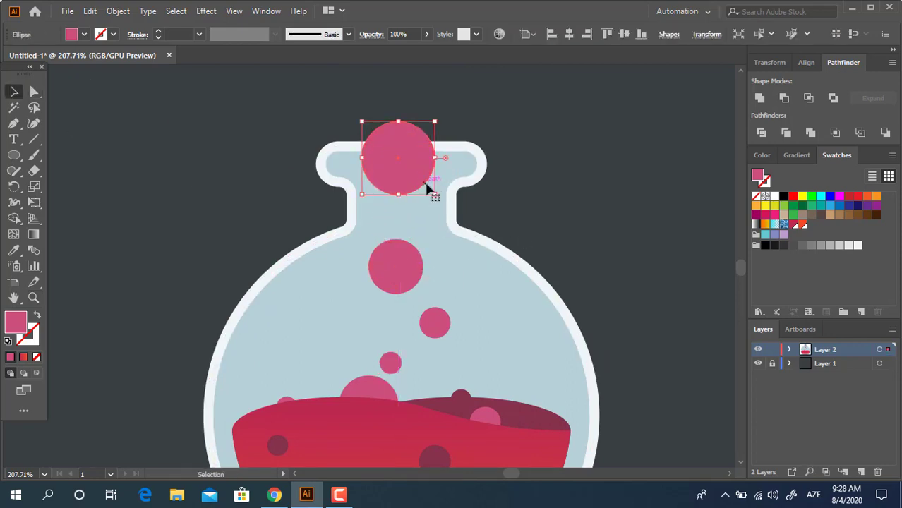
left_click_drag(436, 195, 421, 183)
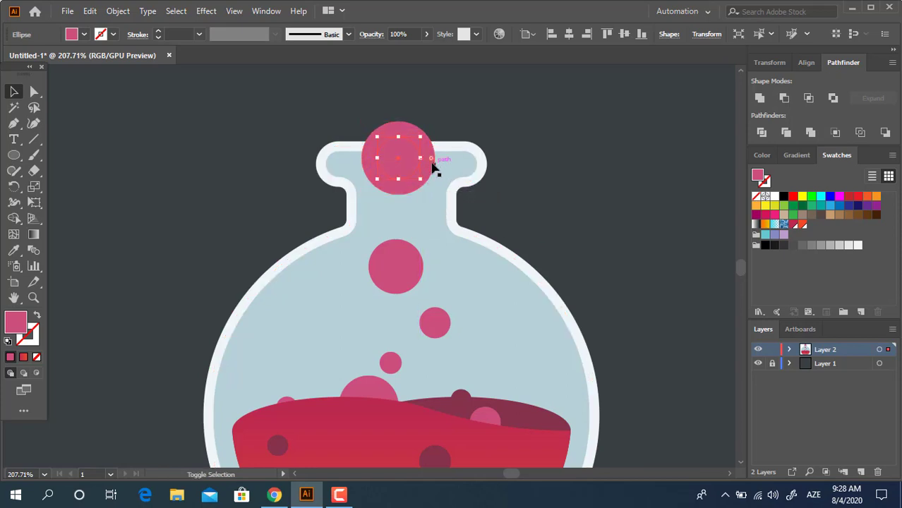
left_click(430, 163, "shift")
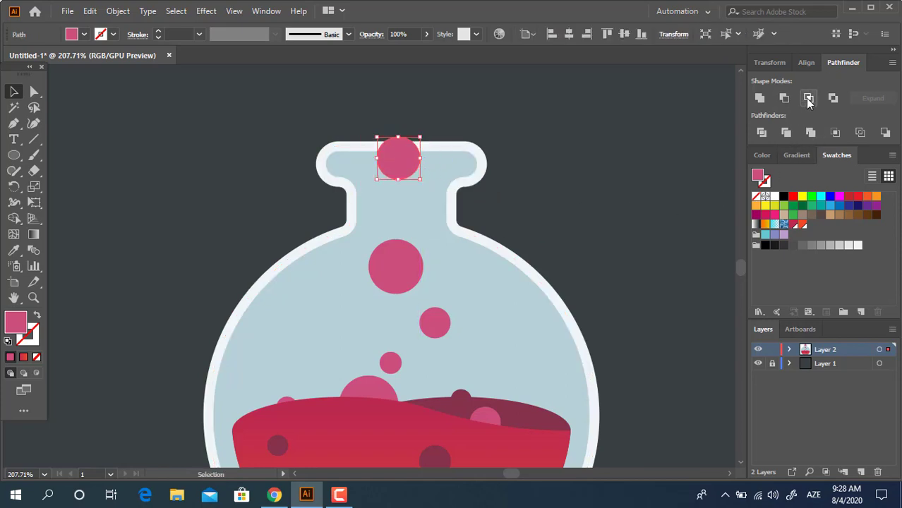
left_click(786, 99)
left_click(612, 195)
Scale the pink ring down and position it inside the flask's neck.
key("z")
left_click_drag(528, 165, 356, 241)
left_click_drag(396, 238, 558, 353)
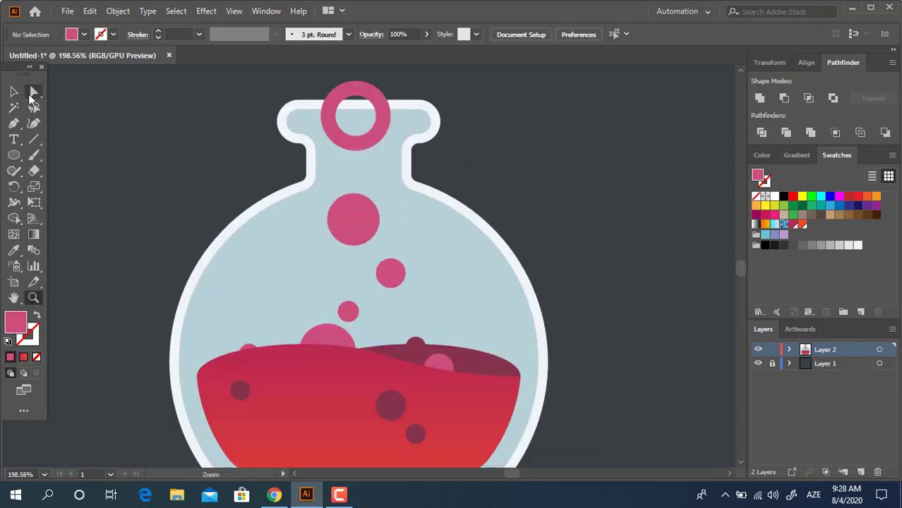
key("v")
left_click_drag(368, 146, 379, 164)
left_click(458, 159)
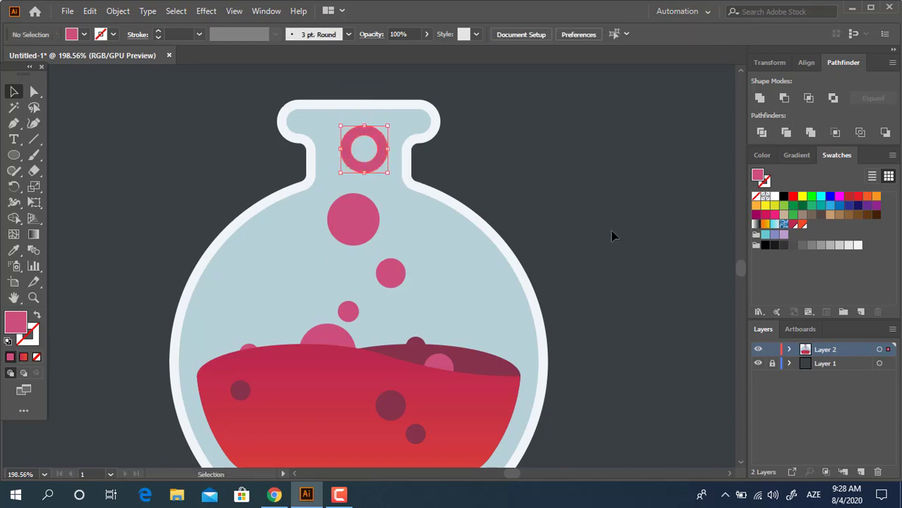
left_click(611, 232)
Lower the three floating bubbles toward the liquid, shifting the large one left, and move the ring down in the neck.
key("z")
left_click_drag(514, 180, 543, 286)
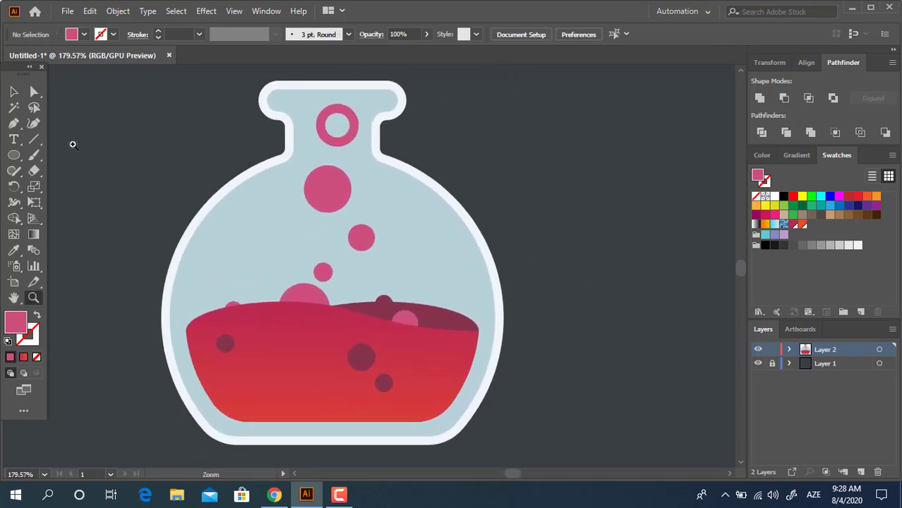
left_click_drag(327, 277, 334, 285)
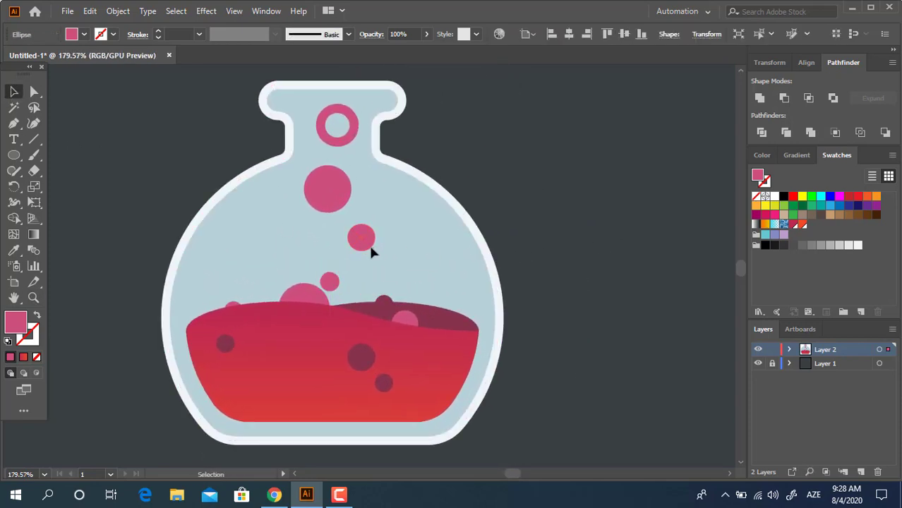
left_click_drag(371, 251, 374, 264)
left_click_drag(336, 204, 324, 233)
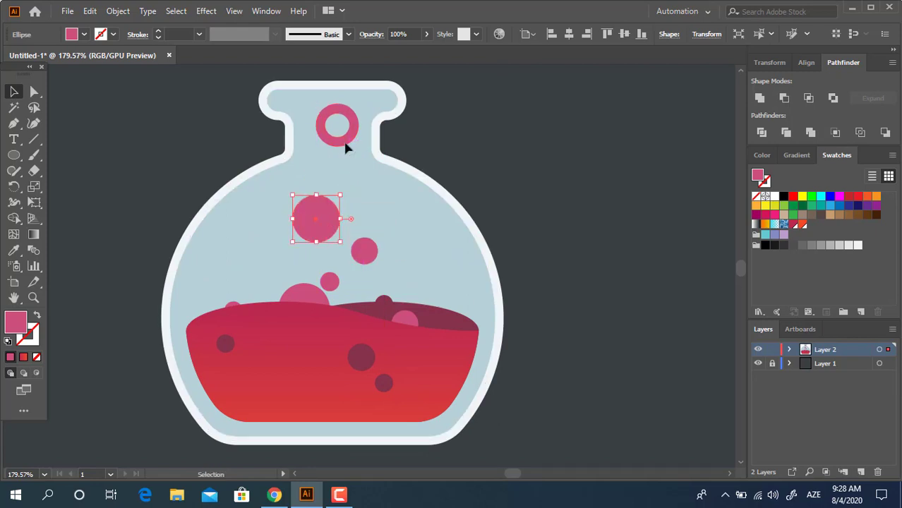
left_click_drag(346, 145, 351, 172)
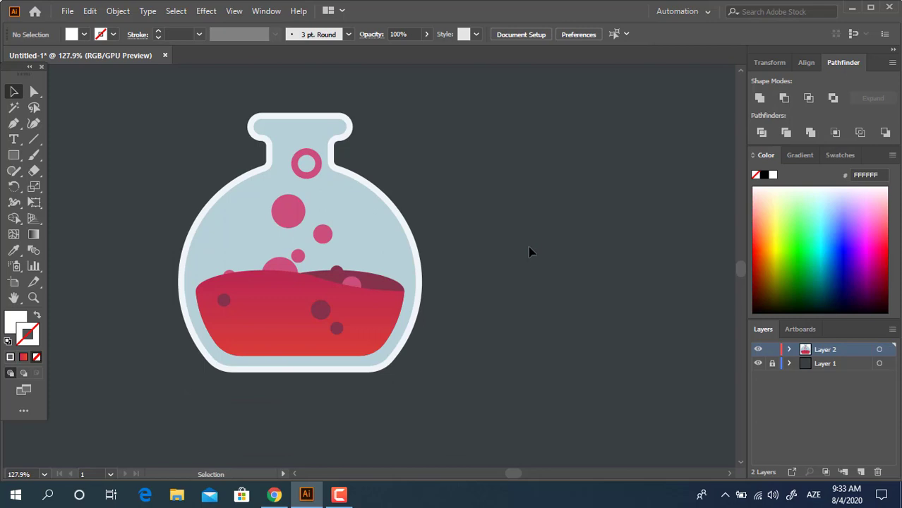
Draw a tall white rectangle over the left half of the flask and fully round its corners into a capsule.
left_click(281, 246)
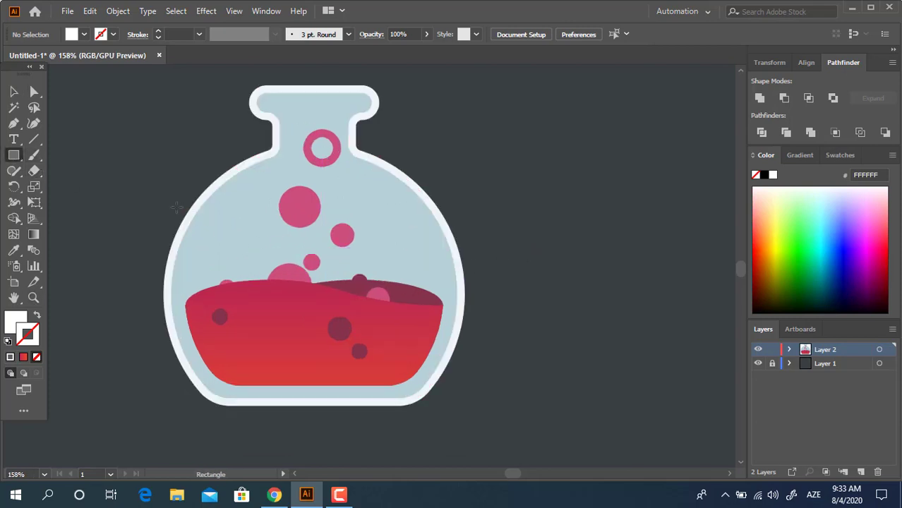
mouse_move(212, 189)
left_mouse_down()
mouse_move(252, 212)
mouse_move(329, 359)
left_mouse_up()
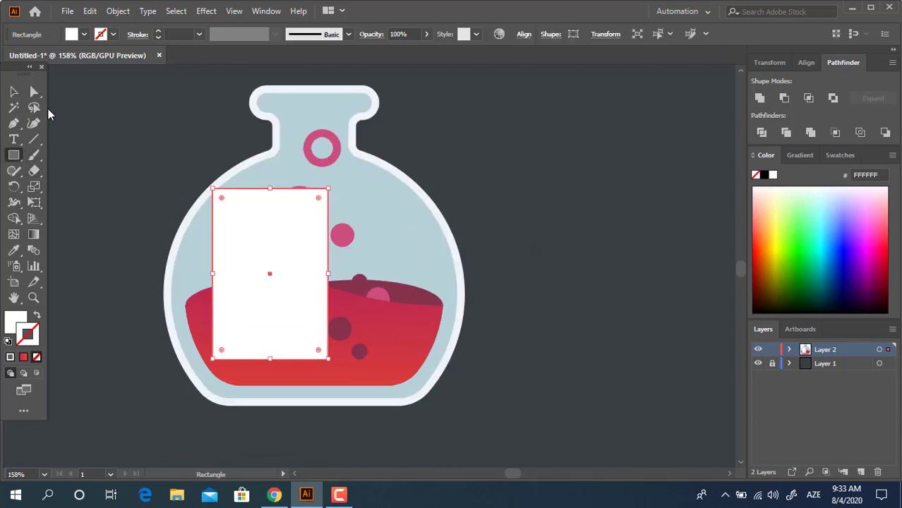
left_click(34, 91)
left_click_drag(221, 198, 205, 303)
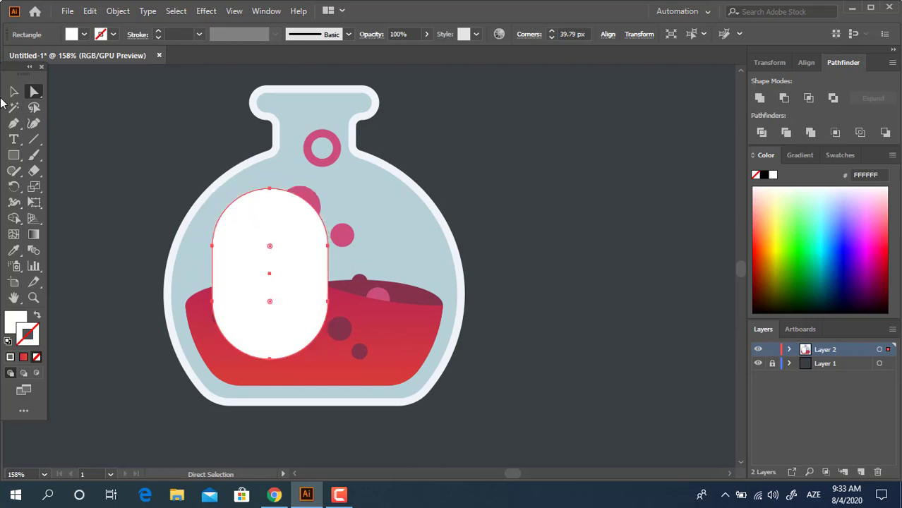
Set the white capsule's opacity to 25% and stretch its lower end slightly downward.
left_click(13, 91)
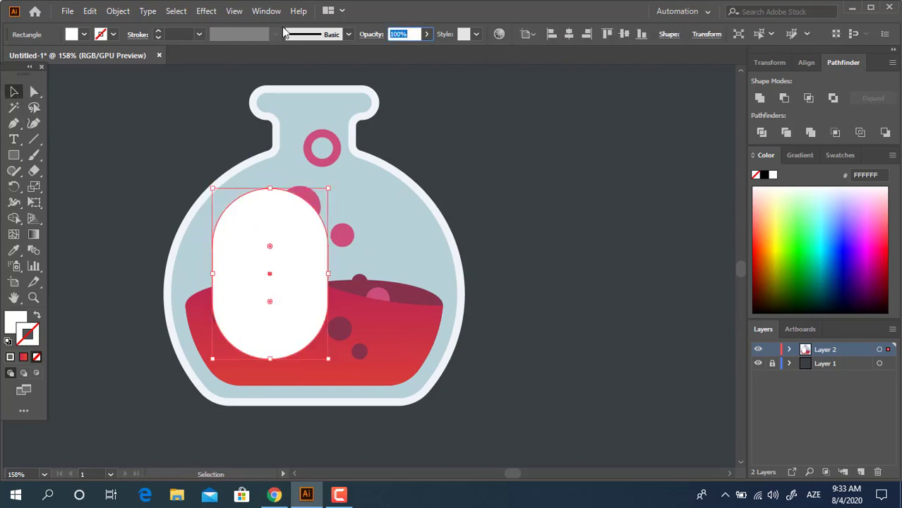
type("25")
key("Return")
left_click(534, 212)
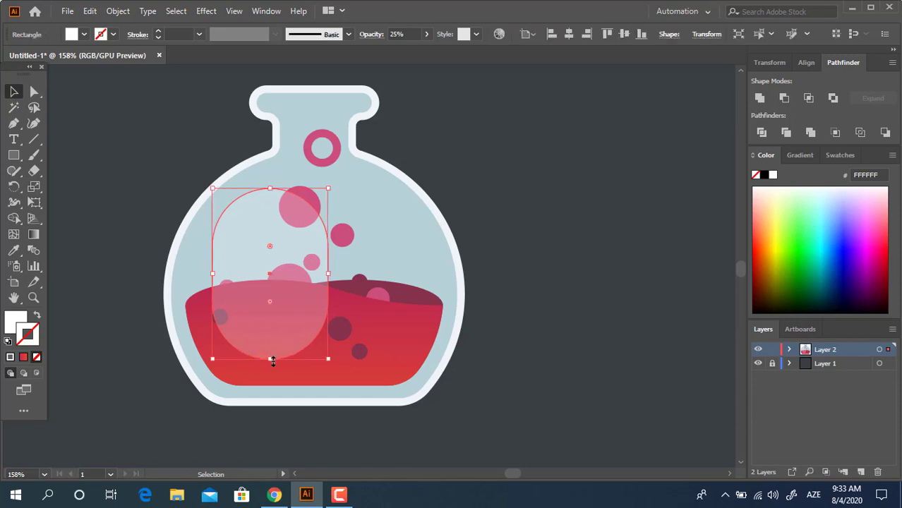
left_click_drag(273, 362, 274, 371)
left_click(566, 282)
Reduce the capsule highlight's opacity to 20%.
key("z")
left_click_drag(449, 197, 345, 175)
left_click_drag(389, 135, 303, 145)
left_click_drag(348, 205, 340, 299)
left_click_drag(282, 172, 348, 182)
left_click_drag(421, 252, 406, 272)
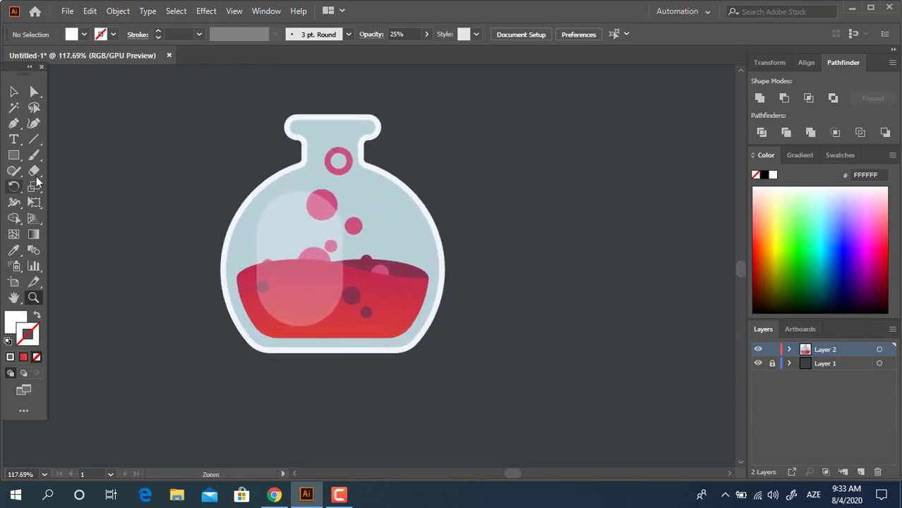
left_click_drag(516, 296, 527, 315)
left_click_drag(467, 291, 492, 309)
left_click(12, 96)
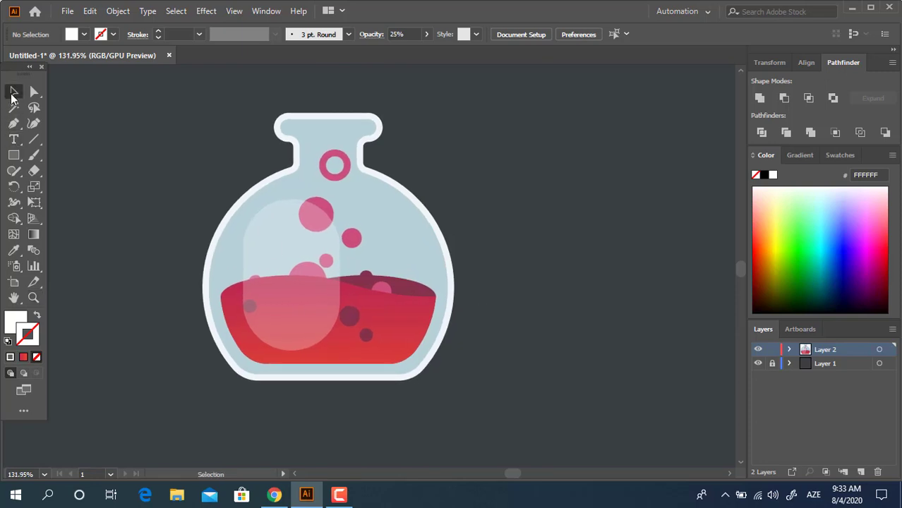
left_click(317, 265)
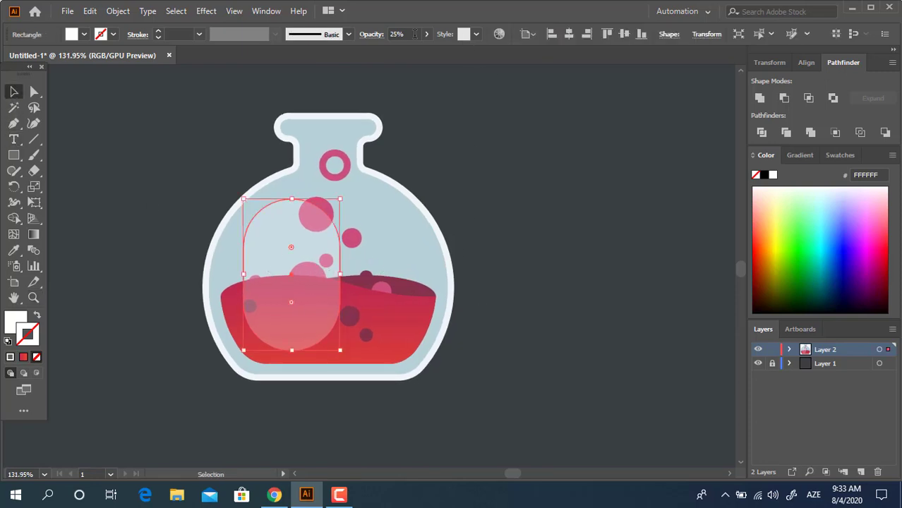
type("20")
key("Return")
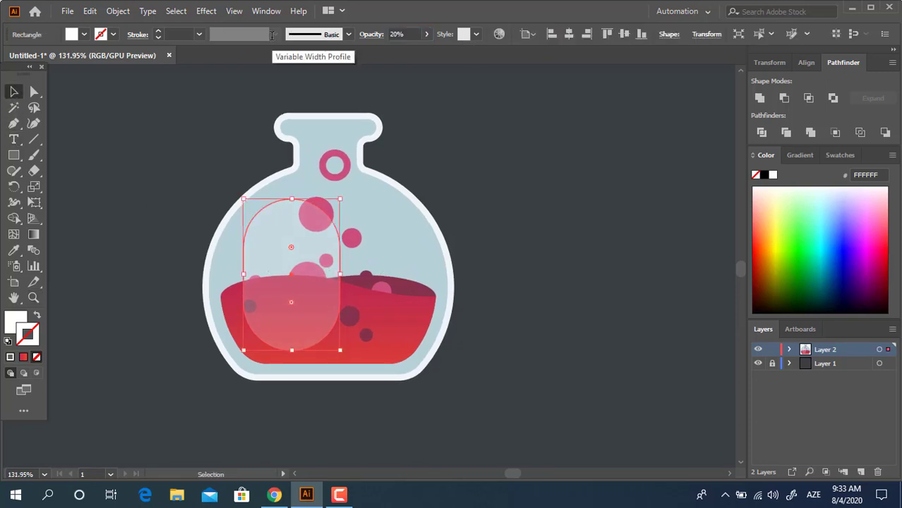
left_click(619, 308)
Expand the flask body so its blue-grey fill and off-white outline become separate shapes.
left_click_drag(523, 353, 543, 372)
key("z")
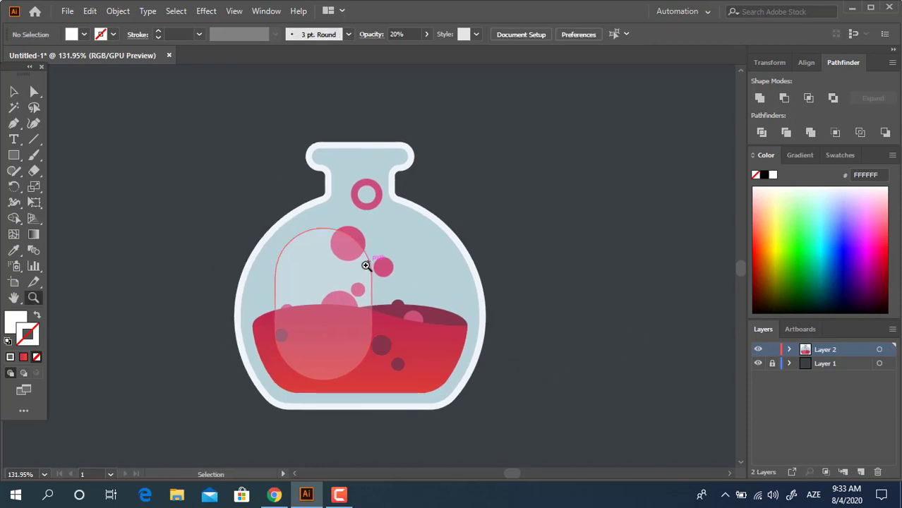
left_click_drag(368, 280, 380, 284)
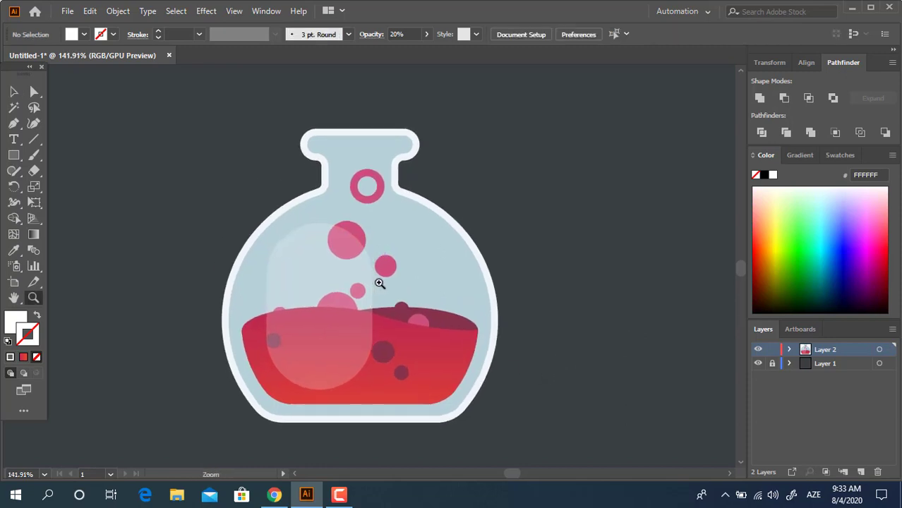
left_click(492, 319)
left_click(118, 10)
left_click(205, 156)
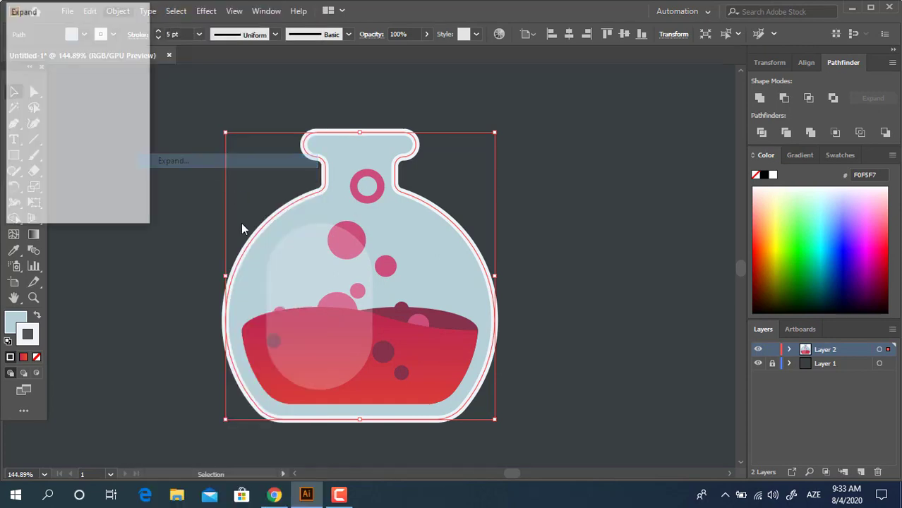
left_click(57, 196)
left_click(558, 264)
Isolate the expanded flask group and place a copy of its blue-grey glass shape slightly to the left.
key("z")
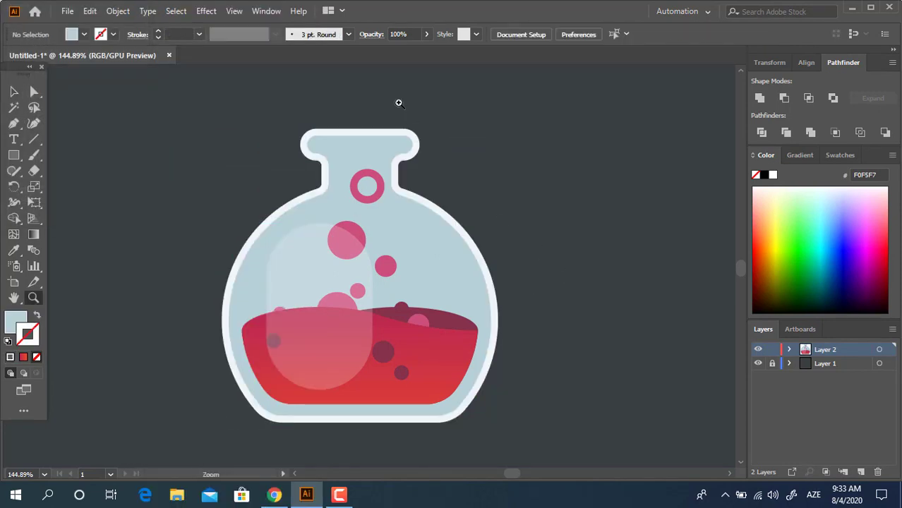
left_click_drag(399, 103, 371, 162)
left_click_drag(462, 195, 479, 170)
left_click_drag(517, 230, 532, 257)
left_click_drag(512, 231, 541, 262)
left_click_drag(533, 297, 513, 284)
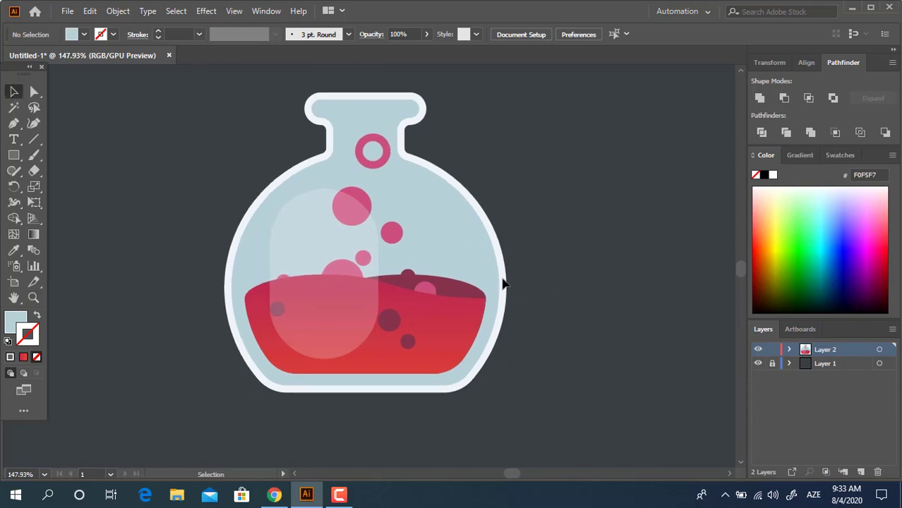
double_click(456, 241)
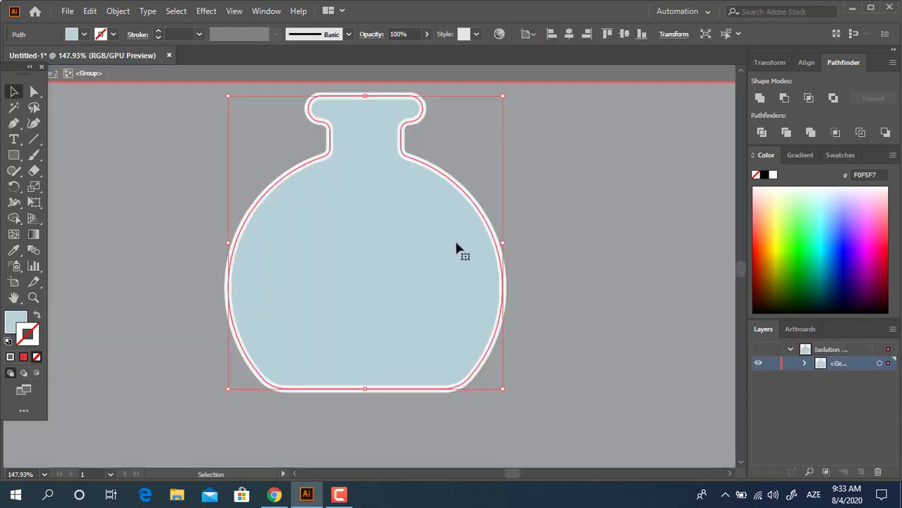
left_click_drag(470, 253, 428, 246)
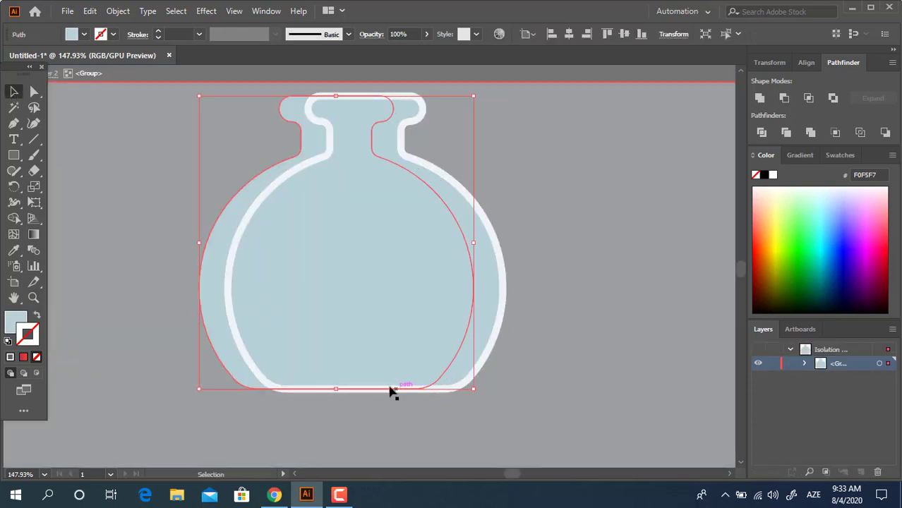
left_click(462, 226)
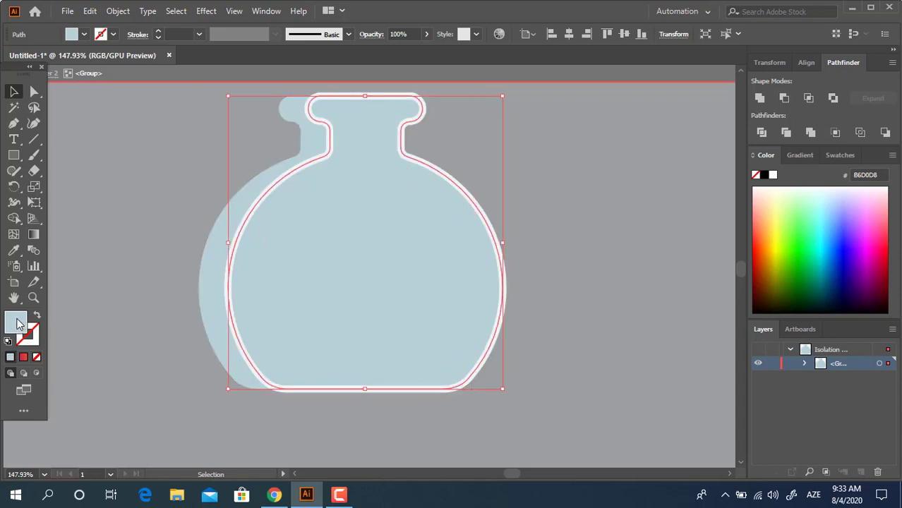
double_click(18, 323)
left_click(345, 76)
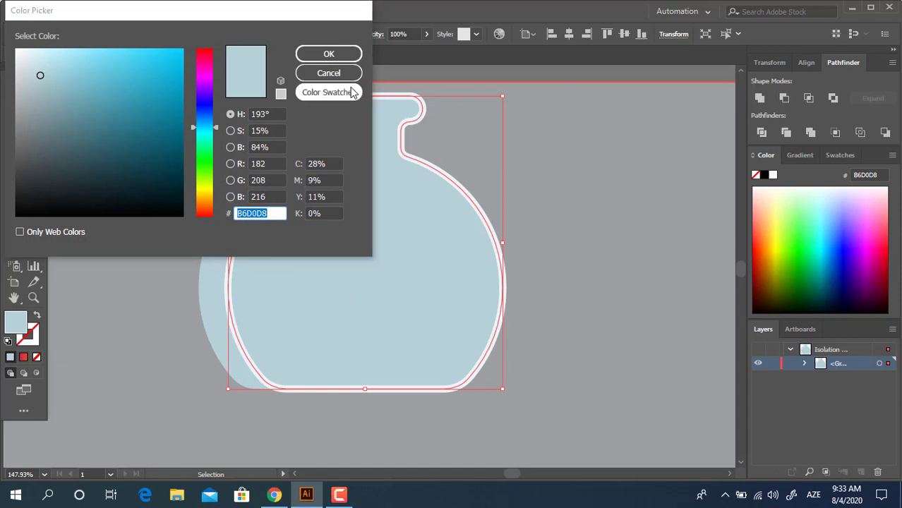
left_click(518, 190)
left_click_drag(380, 247, 399, 243)
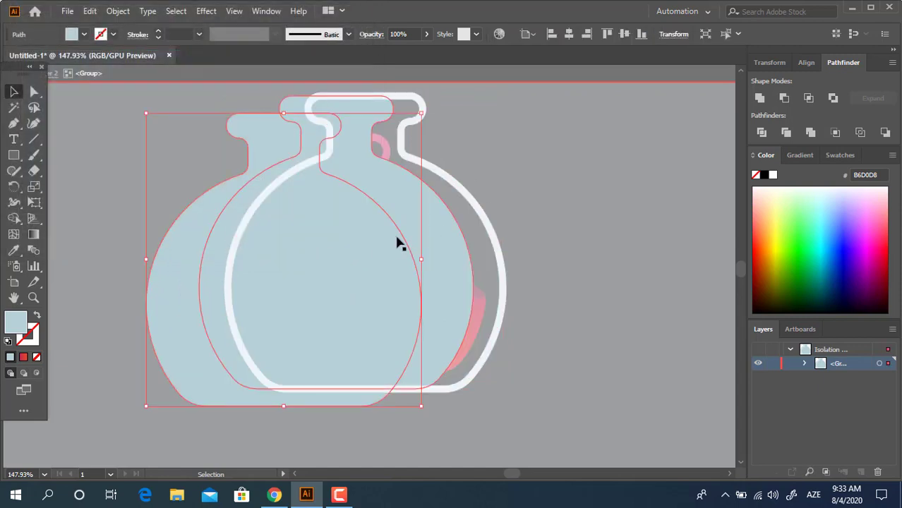
key("ctrl+z")
Fill the original flask glass shape inside the white outline with darker blue-grey #8BA8AF.
left_click(535, 268)
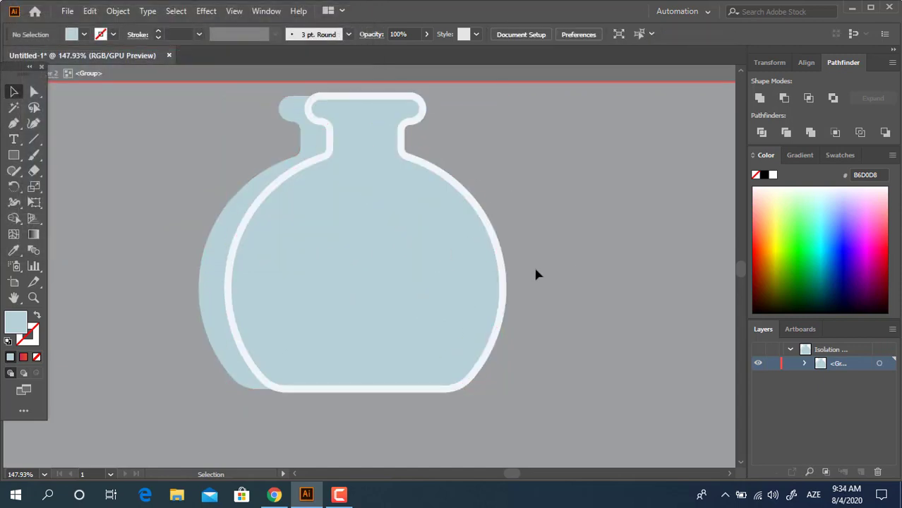
left_click(368, 269)
left_click(456, 200)
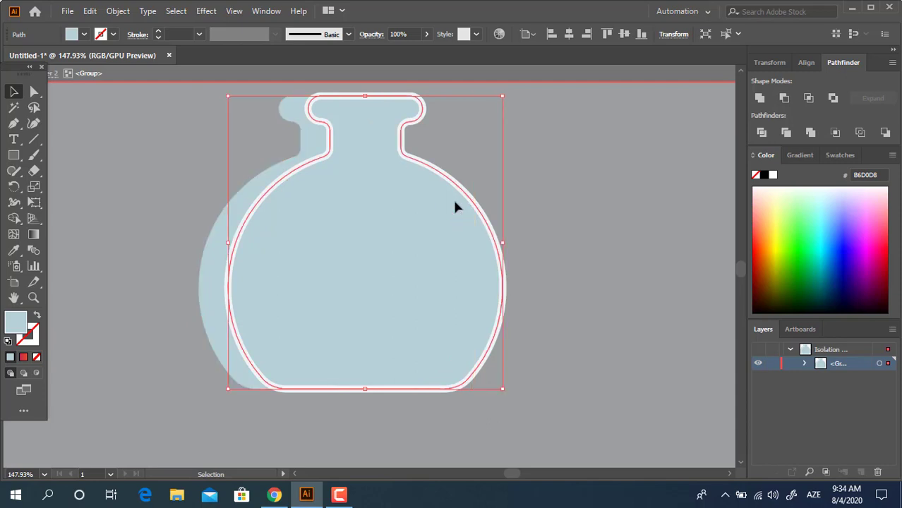
double_click(16, 322)
type("8BA8AF")
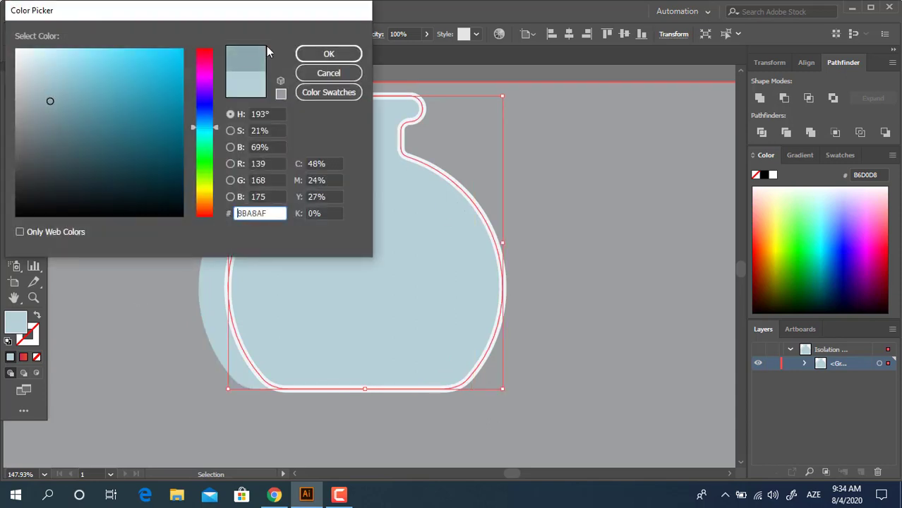
left_click(329, 53)
Divide the two overlapping glass shapes, ungroup the pieces, delete the part outside the flask outline and exit isolation mode.
key("ctrl+a")
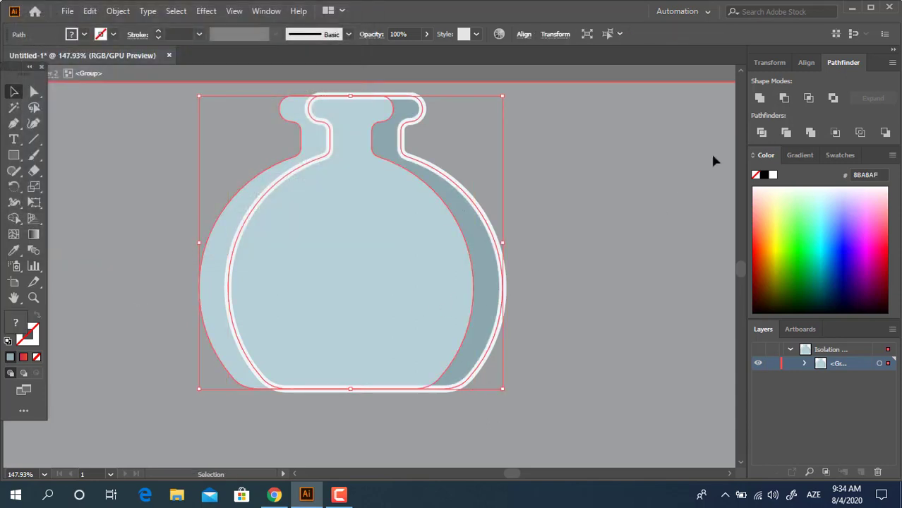
left_click(761, 134)
right_click(414, 302)
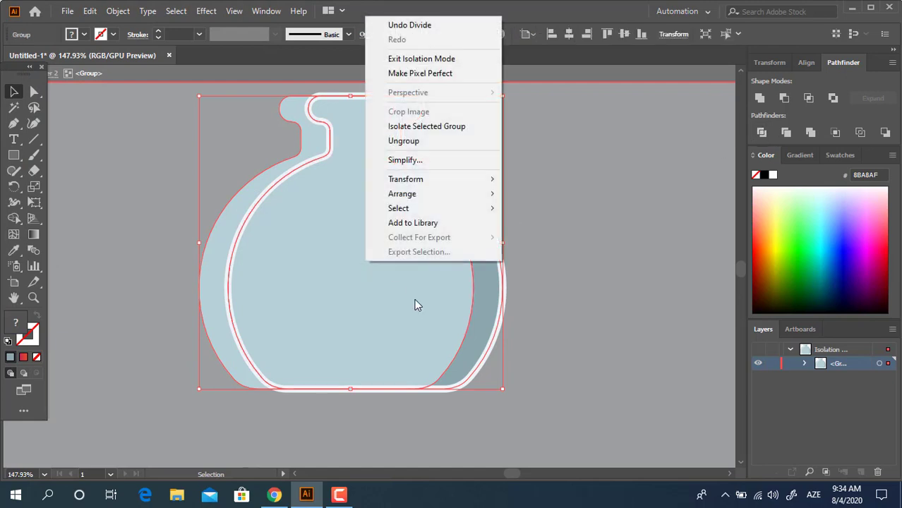
left_click(423, 143)
left_click(267, 132)
left_click(322, 135)
key("Delete")
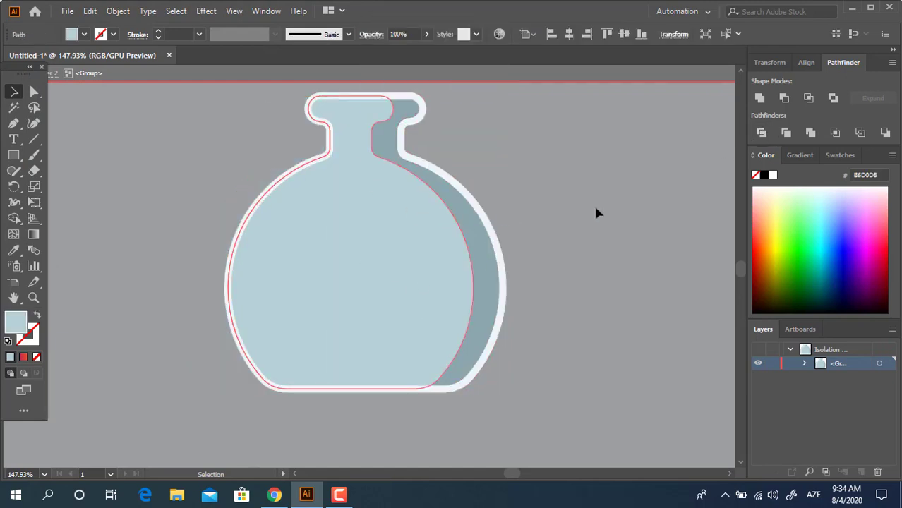
double_click(597, 209)
Draw a circle above the flask's neck and fill it with the pink sampled from the ring bubble.
left_click_drag(558, 228, 482, 252)
left_click_drag(562, 287, 528, 296)
left_click_drag(438, 256, 381, 214)
left_click_drag(360, 207, 455, 271)
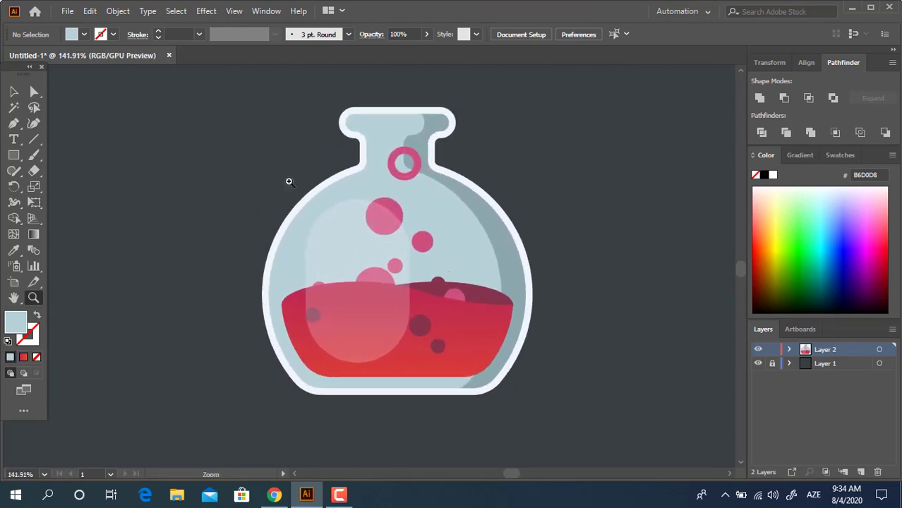
left_click_drag(524, 159, 532, 233)
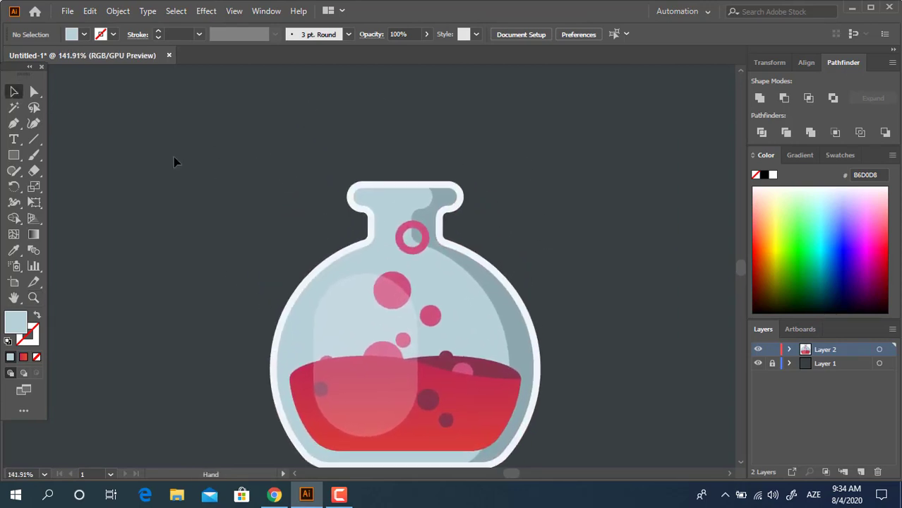
left_click(15, 161)
left_click(58, 188)
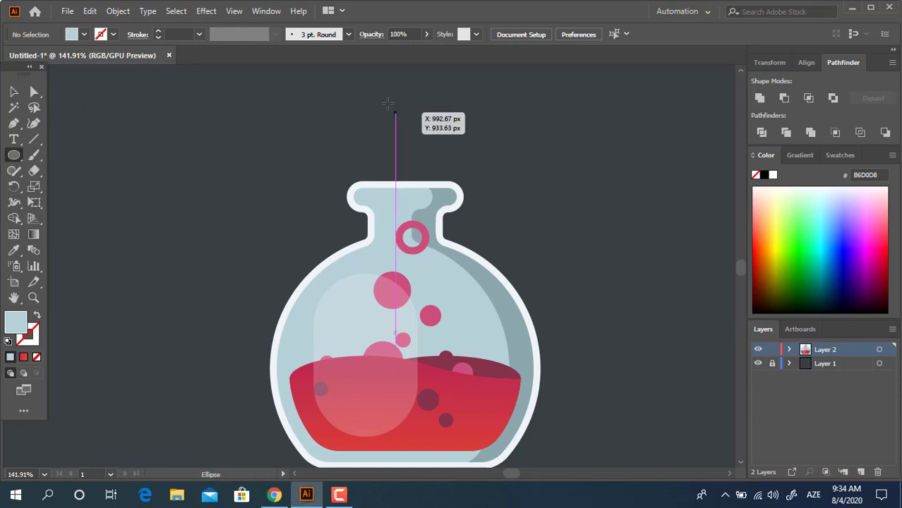
left_click_drag(365, 88, 431, 151)
left_click(14, 252)
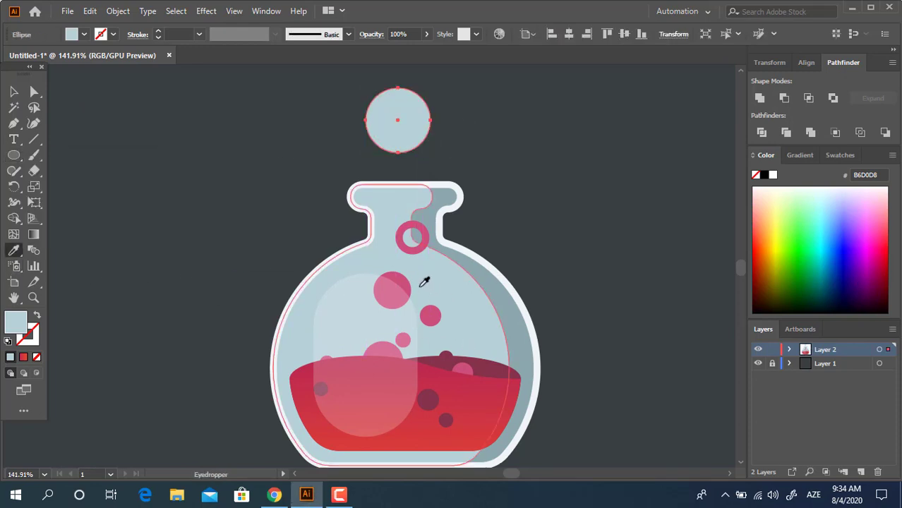
left_click(411, 246)
left_click(13, 91)
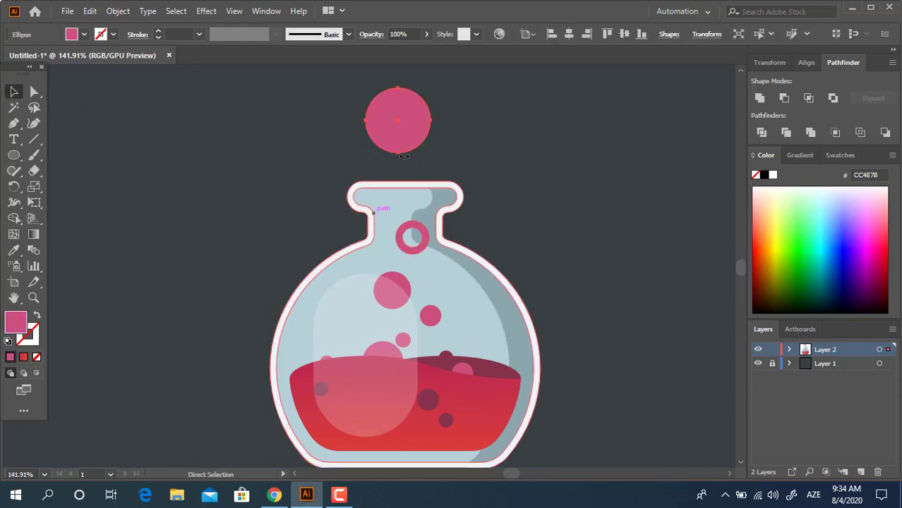
Place a slightly smaller, slightly lowered copy on the pink circle and subtract it to leave a ring thicker at its upper edge.
mouse_move(431, 152)
left_mouse_down()
mouse_move(448, 159)
mouse_move(427, 153)
left_mouse_up()
left_click_drag(409, 134, 410, 136)
left_click_drag(434, 157, 447, 151)
left_click_drag(387, 114, 385, 113)
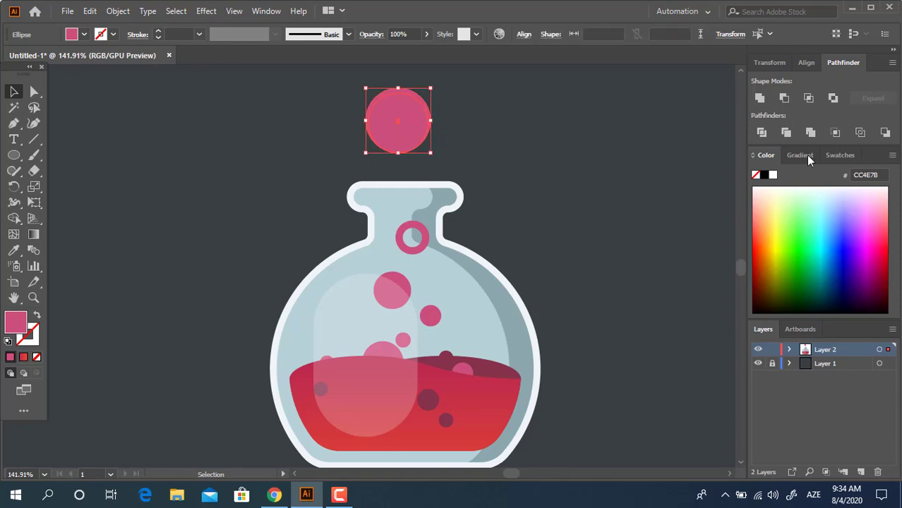
left_click(786, 99)
left_click(503, 168)
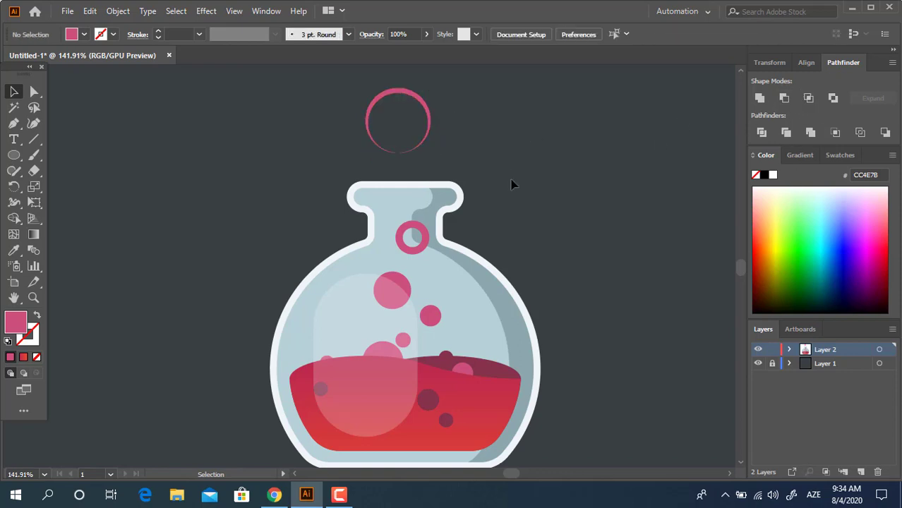
Draw a small upright pink rectangle above the ring, round its corners fully to about 2.19 px and shorten it into a small capsule.
key("z")
left_click_drag(464, 139, 455, 239)
left_click_drag(445, 192, 540, 223)
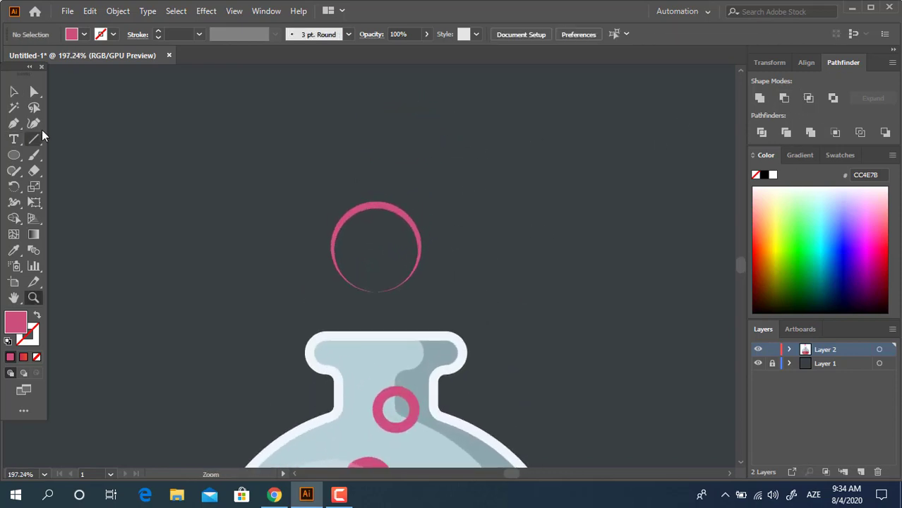
left_click_drag(21, 156, 56, 155)
left_click_drag(396, 102, 410, 133)
left_click(36, 93)
mouse_move(411, 133)
left_mouse_down()
mouse_move(420, 154)
mouse_move(410, 140)
left_mouse_up()
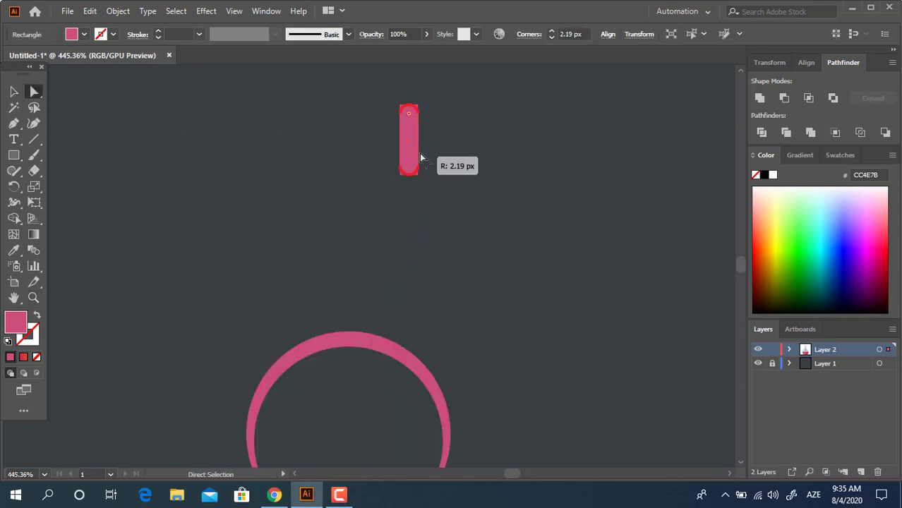
left_click(15, 93)
left_click(524, 171)
left_click(402, 134)
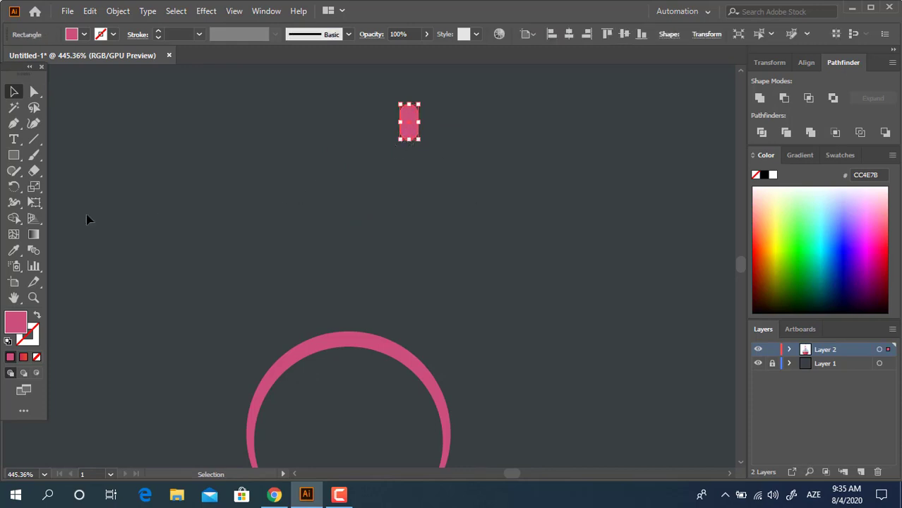
Rotate copies of the capsule around a point below it to form a burst of eight evenly spaced rays.
left_click(14, 187)
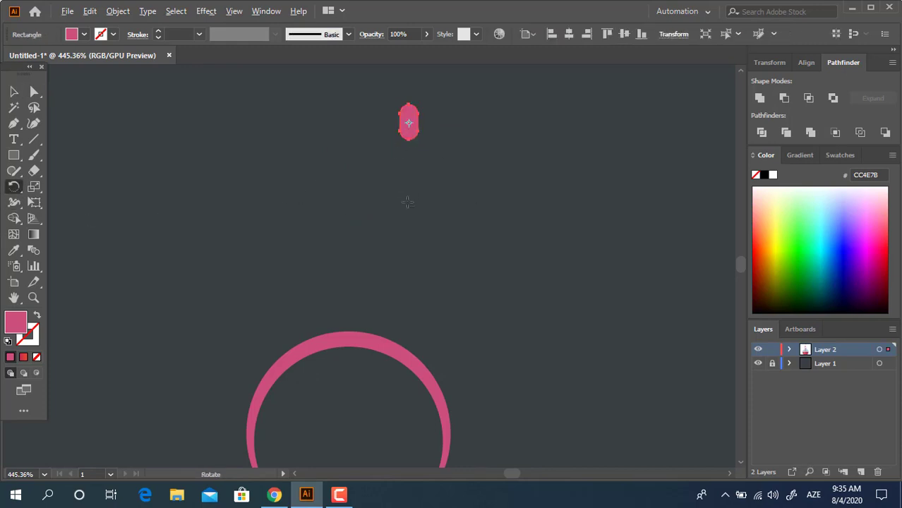
left_click(408, 203, "alt")
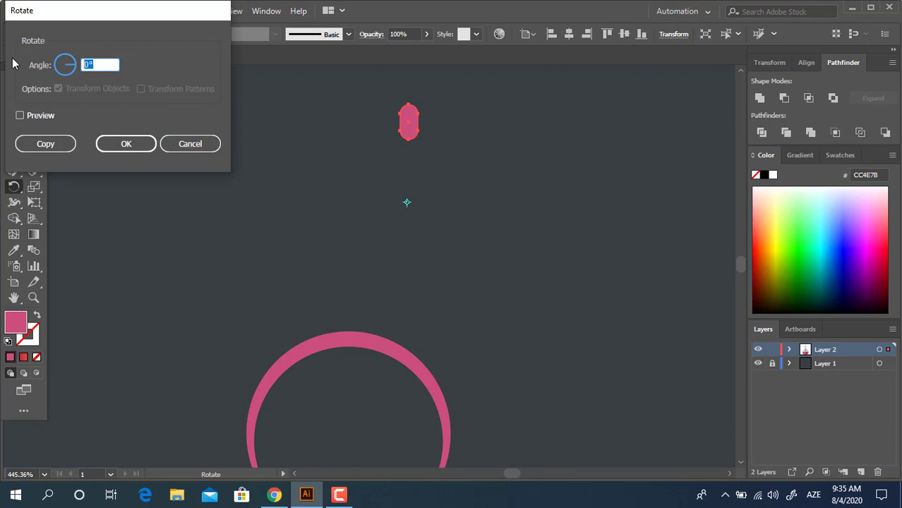
left_click(45, 144)
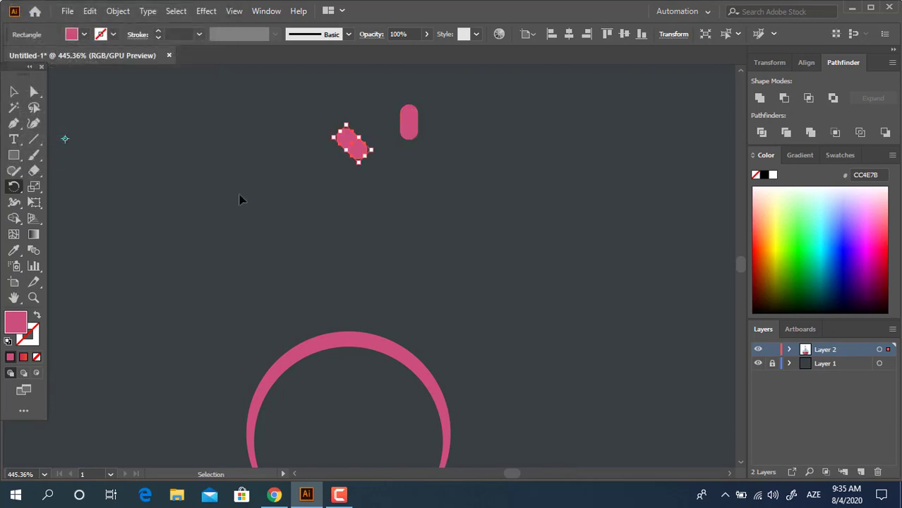
key("ctrl+d")
key("ctrl+d")
key("ctrl+d")
key("ctrl+d")
key("ctrl+d")
key("ctrl+d")
Unite the eight burst rays into one shape and move the burst slightly up and right above the ring.
key("z")
left_click_drag(417, 215, 212, 156)
left_click(12, 92)
left_click_drag(546, 215, 442, 157)
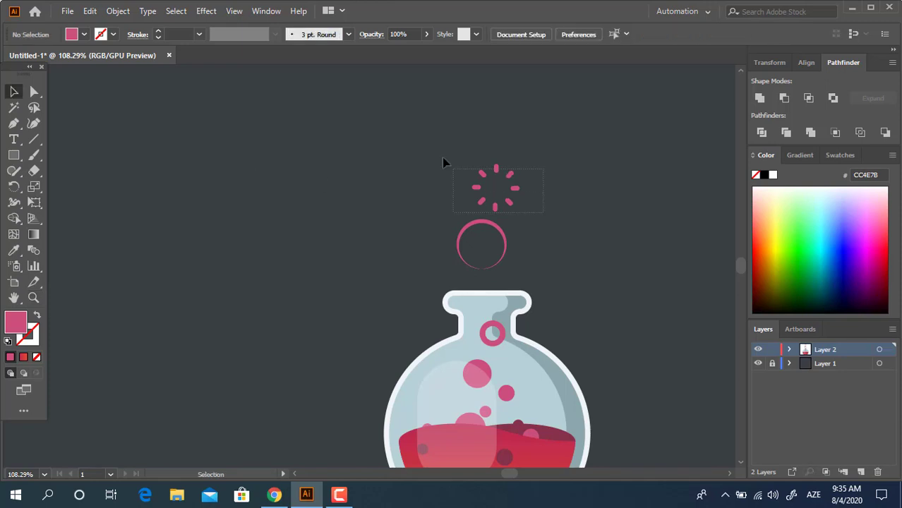
left_click(759, 99)
left_click(517, 220)
left_click_drag(510, 204, 518, 174)
left_click(568, 188)
key("z")
left_click_drag(569, 160, 481, 170)
left_click_drag(541, 213, 439, 214)
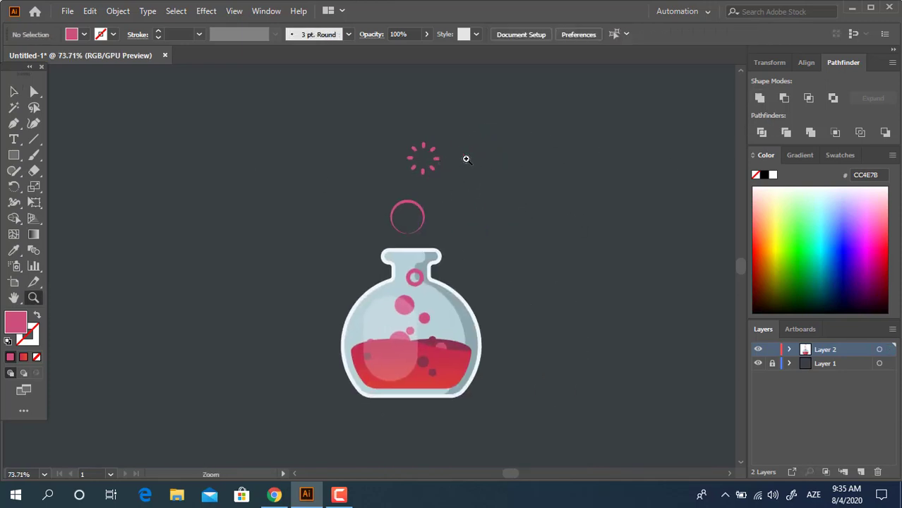
left_click_drag(423, 298, 502, 295)
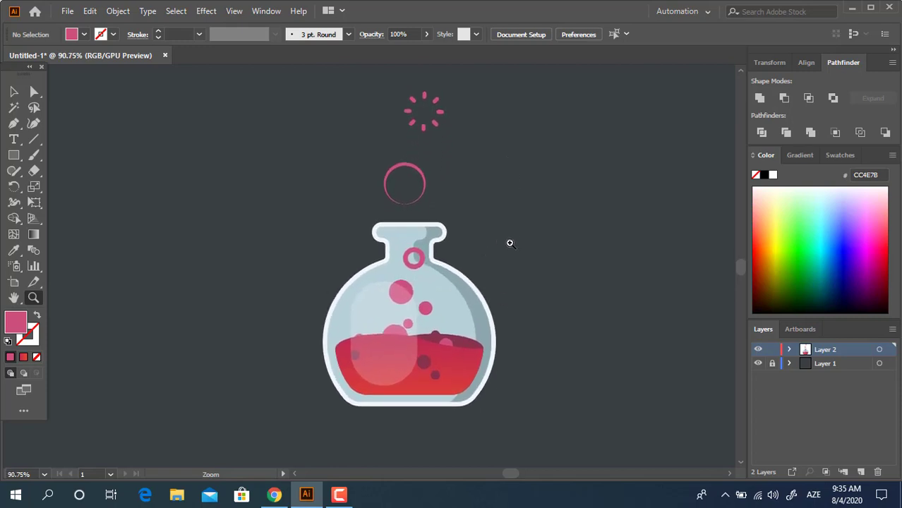